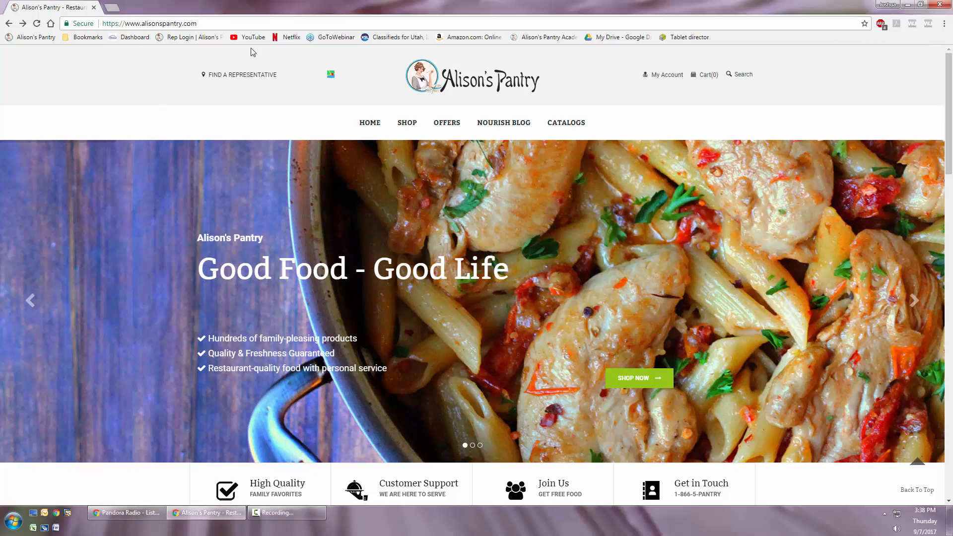
- Open the Rep Portal from the site's footer and log in with the saved e-mail and password
{"action": "scroll", "coordinate": [333, 156], "scroll_direction": "down", "scroll_amount": 20}
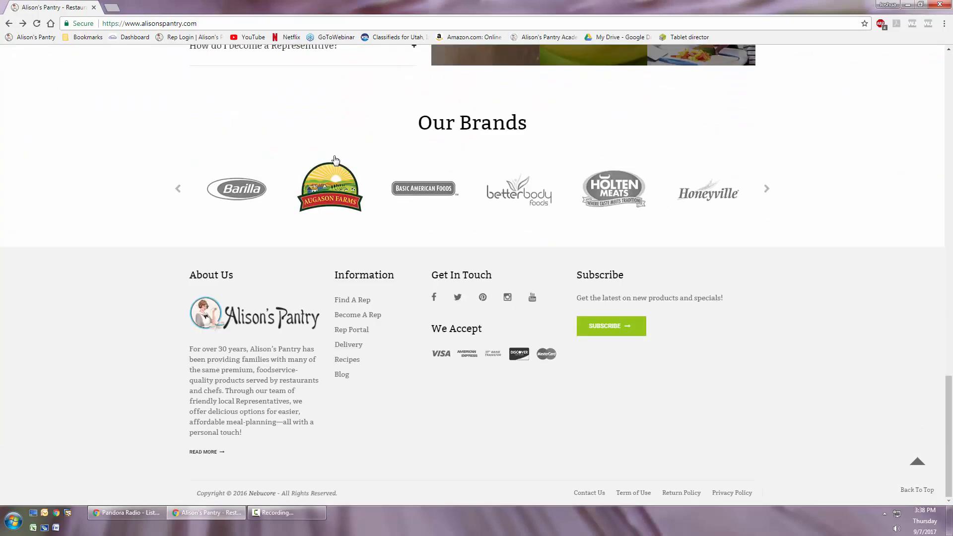
{"action": "left_click", "coordinate": [342, 335]}
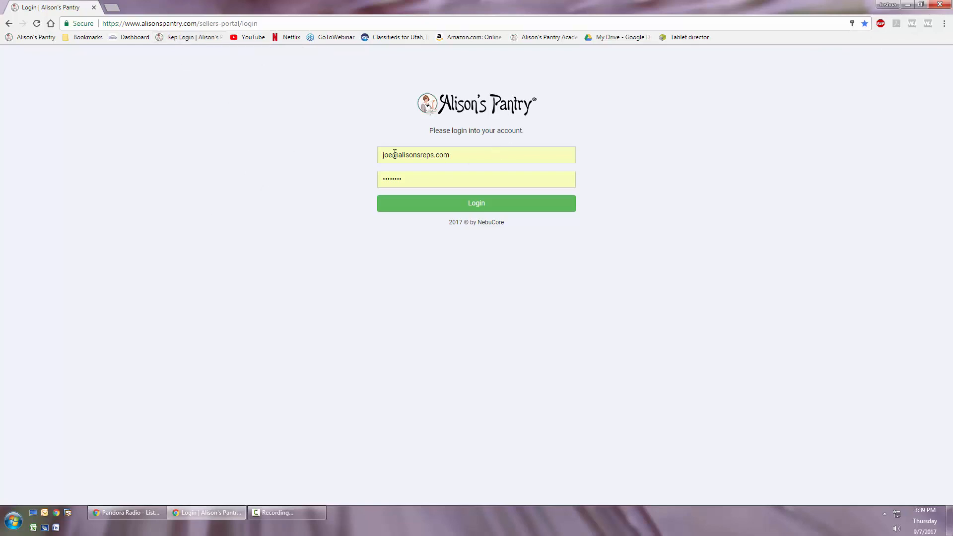
{"action": "left_click", "coordinate": [405, 181]}
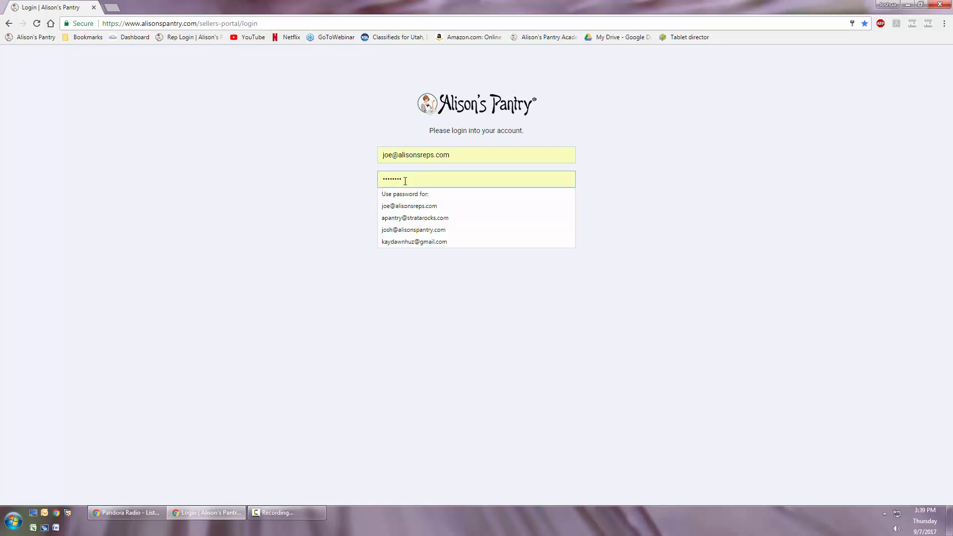
{"action": "left_click", "coordinate": [352, 187]}
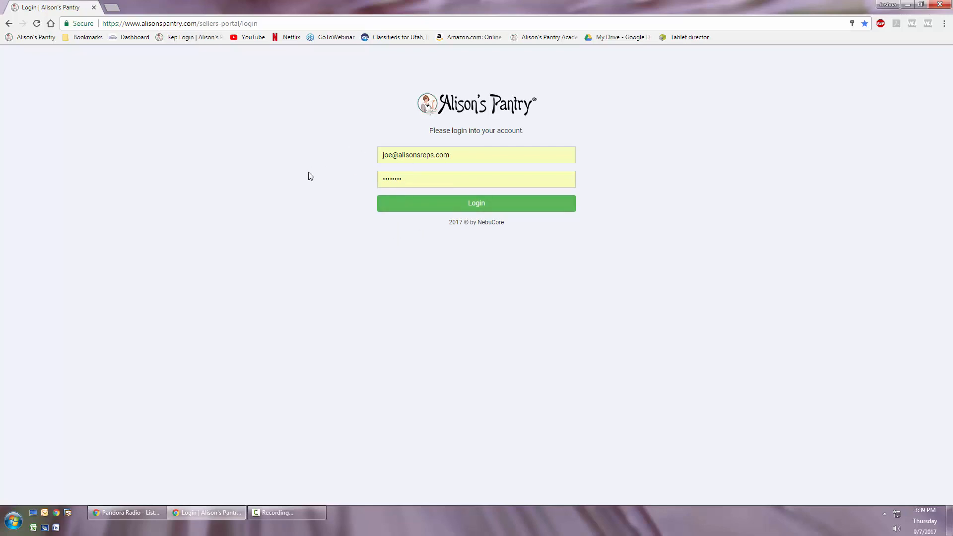
{"action": "left_click", "coordinate": [477, 205]}
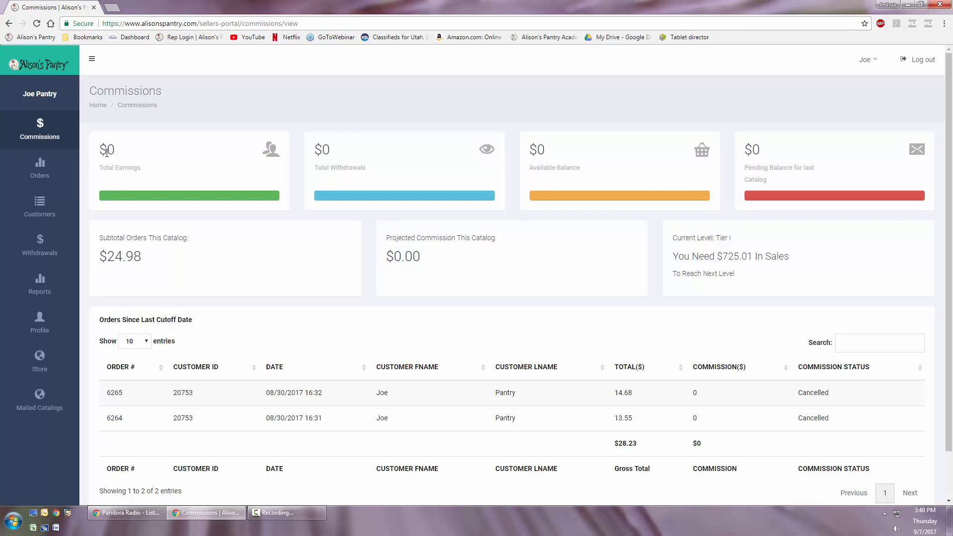
- Examine the commissions page: withdrawals, available and pending balances, projected commission, and the orders since the last cutoff date
{"action": "left_click_drag", "start_coordinate": [317, 150], "coordinate": [333, 149]}
{"action": "left_click", "coordinate": [323, 149]}
{"action": "left_click_drag", "start_coordinate": [529, 150], "coordinate": [549, 151]}
{"action": "left_click", "coordinate": [549, 150]}
{"action": "left_click_drag", "start_coordinate": [743, 149], "coordinate": [771, 175]}
{"action": "left_click", "coordinate": [768, 168]}
{"action": "double_click", "coordinate": [411, 253]}
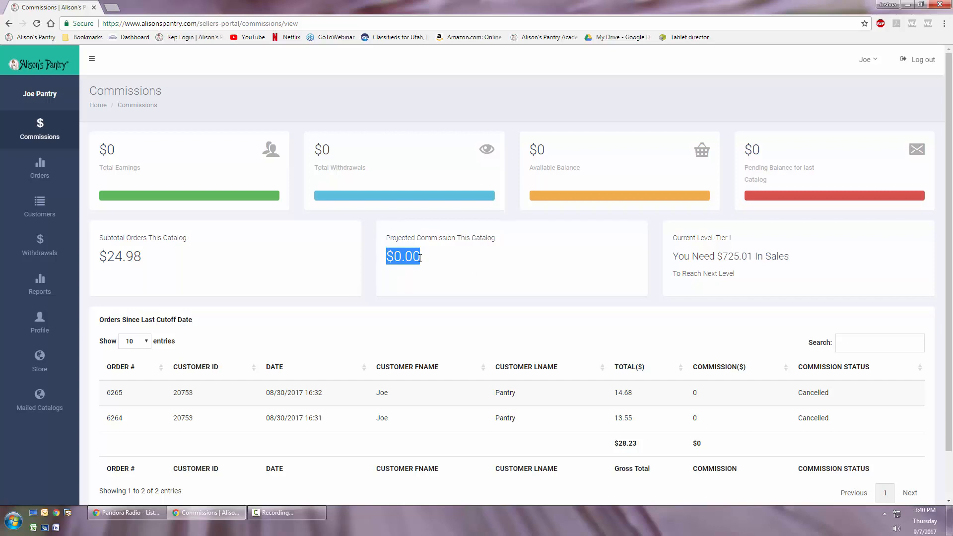
{"action": "left_click_drag", "start_coordinate": [742, 155], "coordinate": [787, 154]}
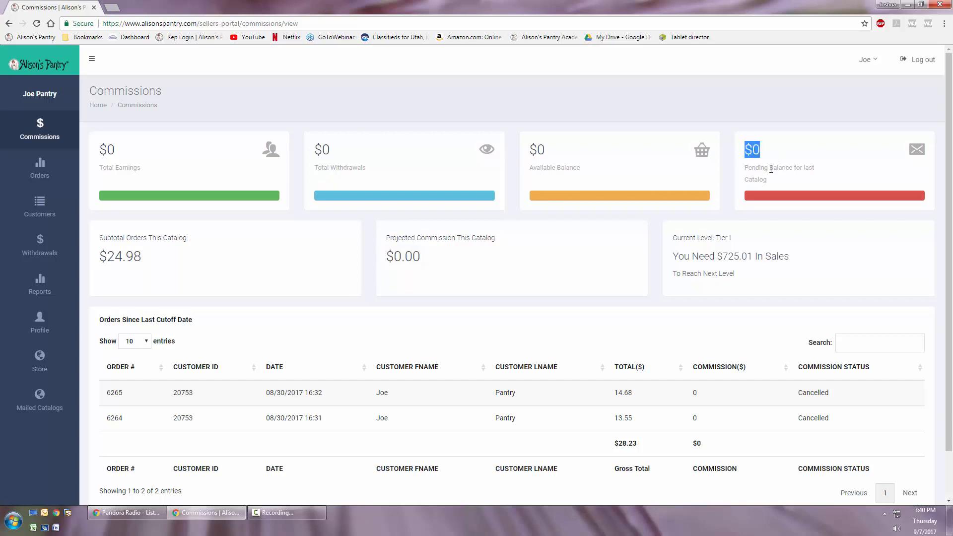
{"action": "left_click", "coordinate": [759, 150]}
{"action": "left_click_drag", "start_coordinate": [99, 319], "coordinate": [208, 324]}
{"action": "left_click", "coordinate": [208, 324]}
{"action": "scroll", "coordinate": [351, 373], "scroll_direction": "down", "scroll_amount": 1}
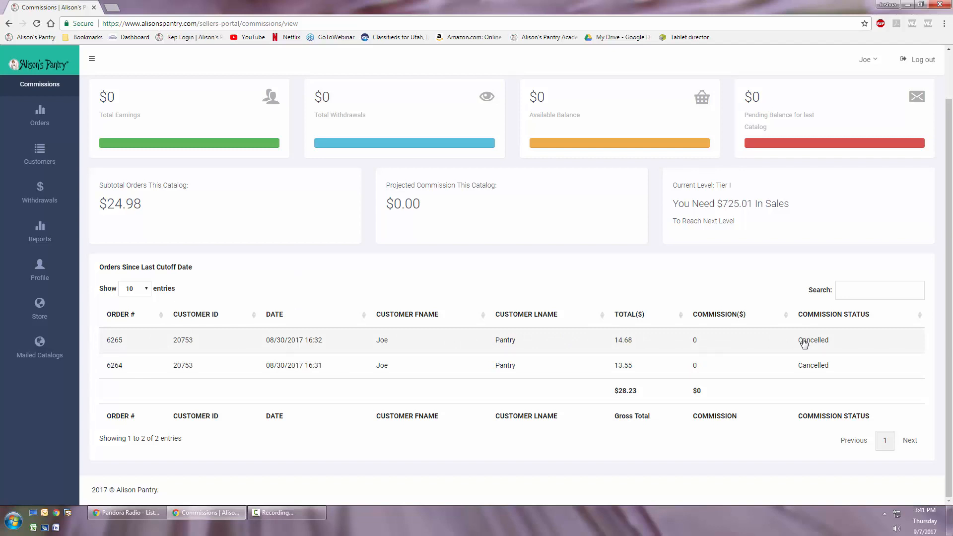
- Open the store in a new tab, take one AP Sweet Potato Pancake Mix 4 Lb. Bag to checkout, sign in with the saved account, and review the order
{"action": "left_click", "coordinate": [112, 6]}
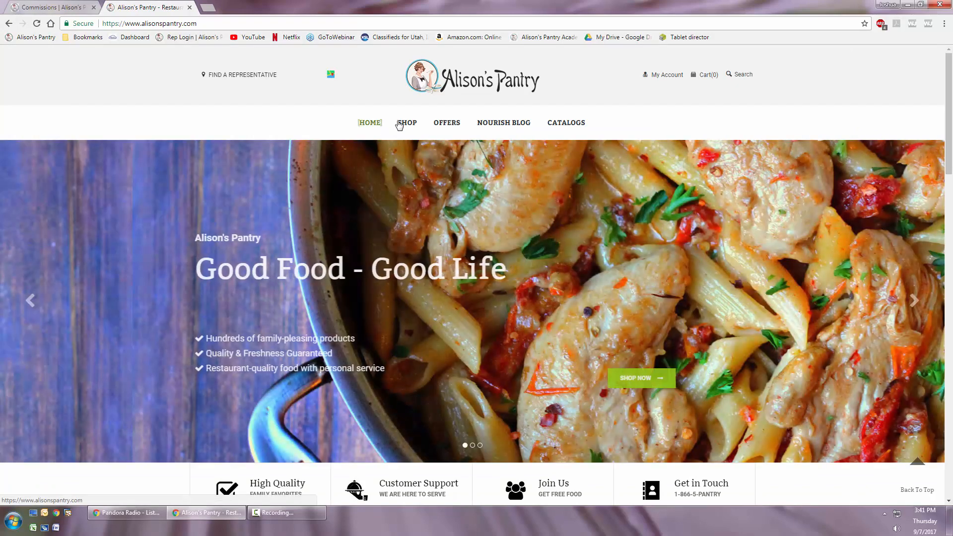
{"action": "left_click", "coordinate": [406, 123]}
{"action": "scroll", "coordinate": [396, 443], "scroll_direction": "down", "scroll_amount": 4}
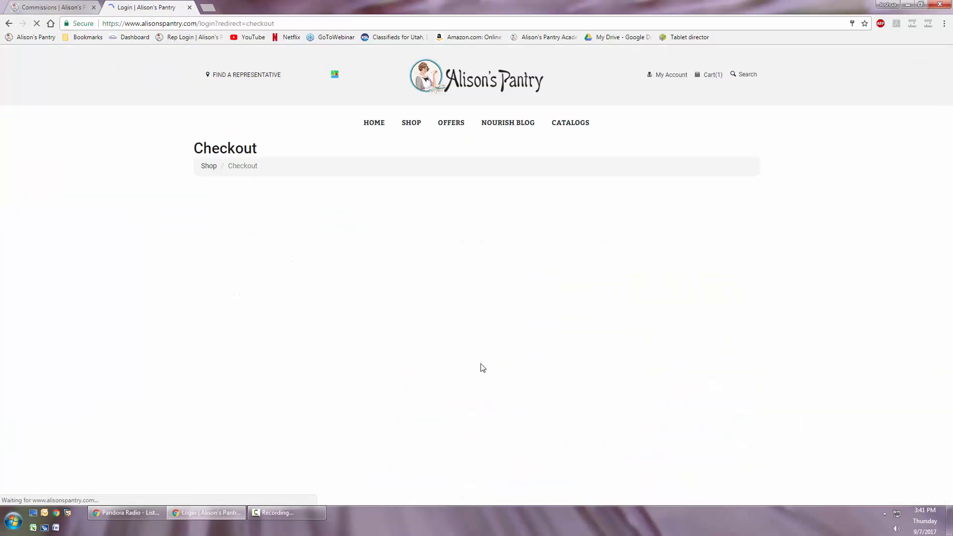
{"action": "left_click", "coordinate": [243, 435]}
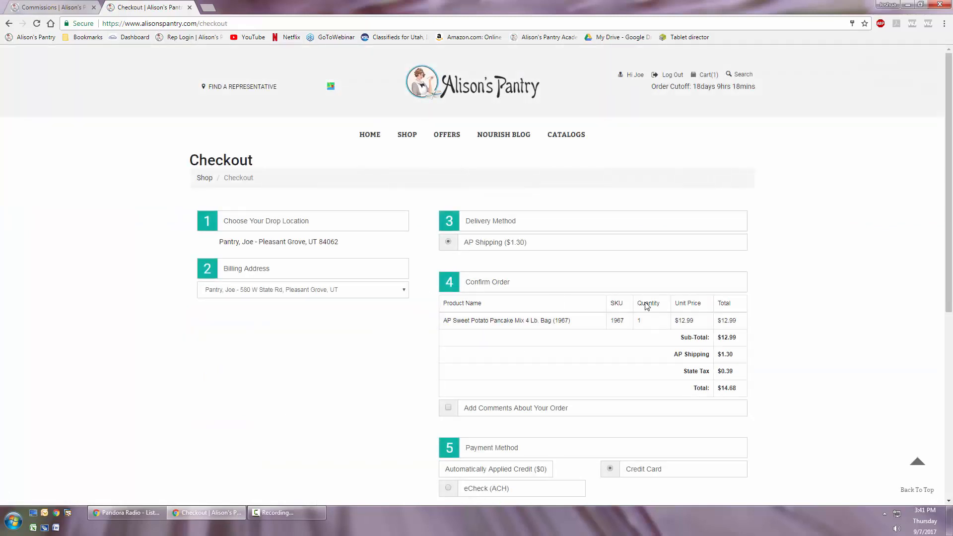
{"action": "scroll", "coordinate": [418, 344], "scroll_direction": "down", "scroll_amount": 3}
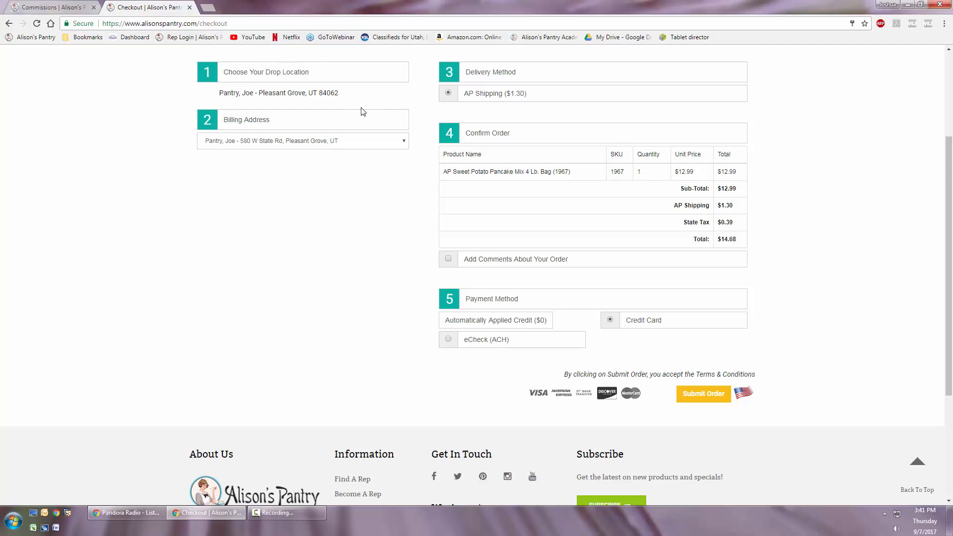
{"action": "scroll", "coordinate": [400, 386], "scroll_direction": "up", "scroll_amount": 3}
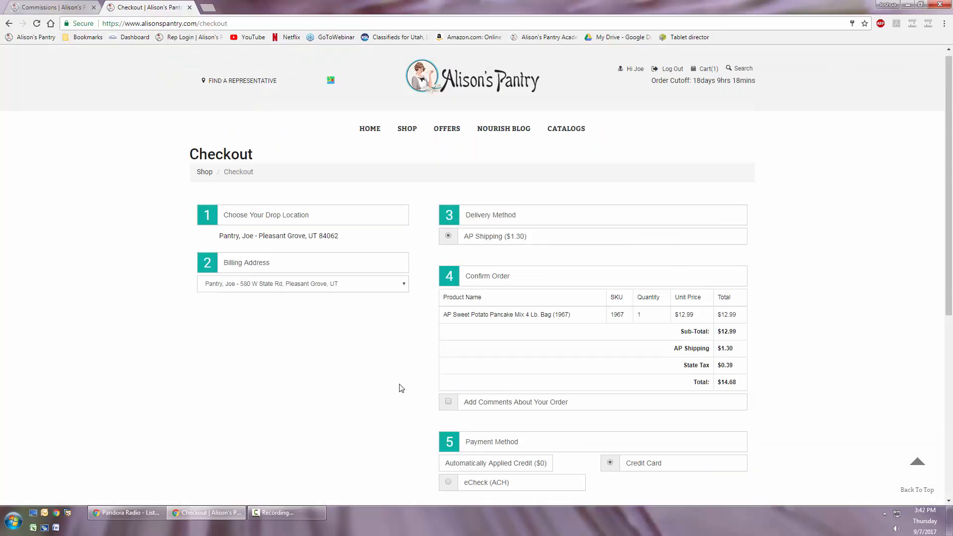
- Return to the sellers portal, search the orders list by a customer's first name, and clear the search
{"action": "left_click", "coordinate": [62, 7]}
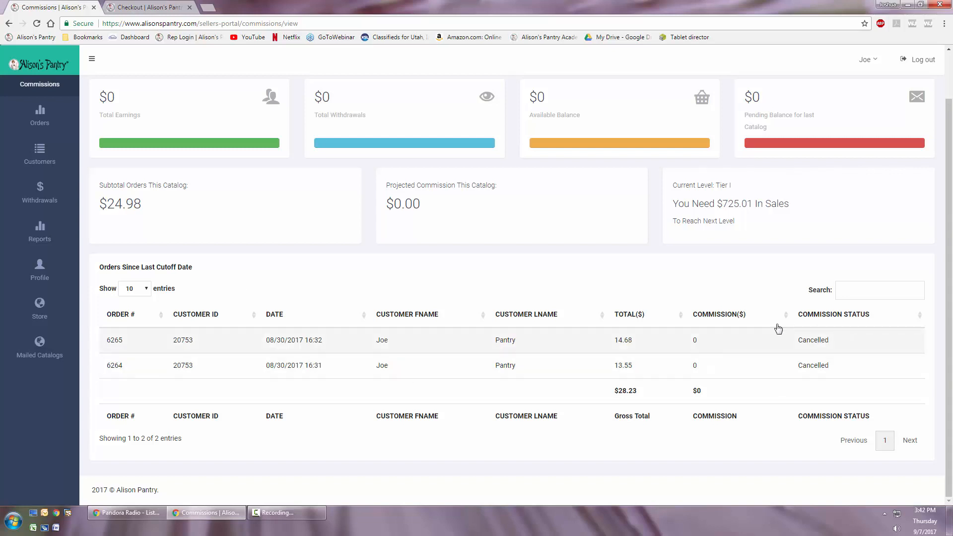
{"action": "left_click", "coordinate": [40, 118]}
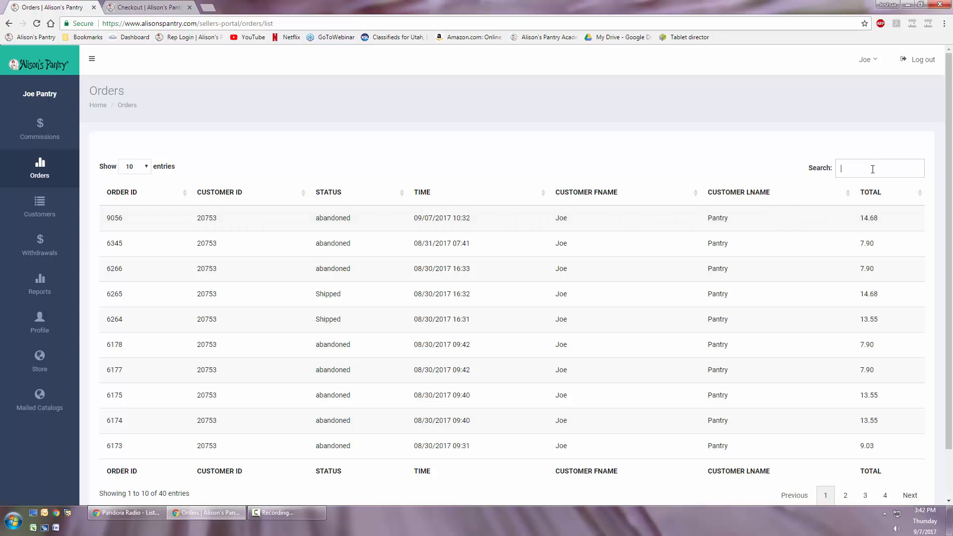
{"action": "type", "text": "josh"}
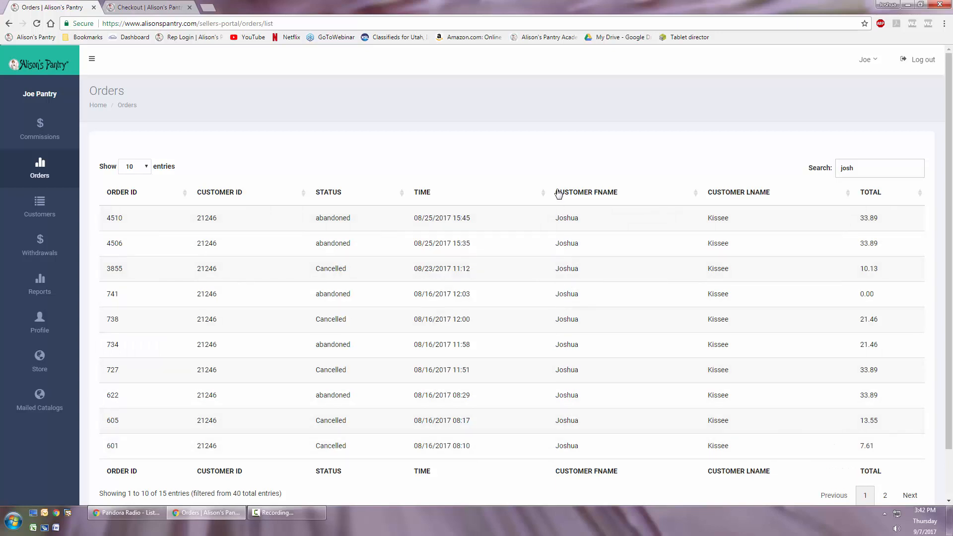
{"action": "left_click_drag", "start_coordinate": [869, 173], "coordinate": [796, 170]}
{"action": "key", "text": "BackSpace"}
- Show 100 entries per page in the orders list and look through it to the end
{"action": "left_click", "coordinate": [135, 167]}
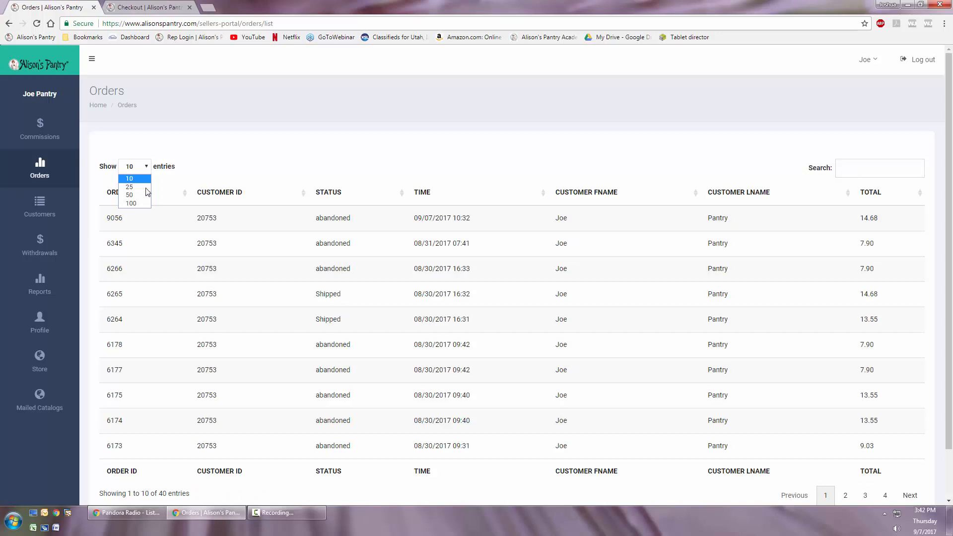
{"action": "left_click", "coordinate": [133, 203]}
{"action": "scroll", "coordinate": [292, 286], "scroll_direction": "down", "scroll_amount": 12}
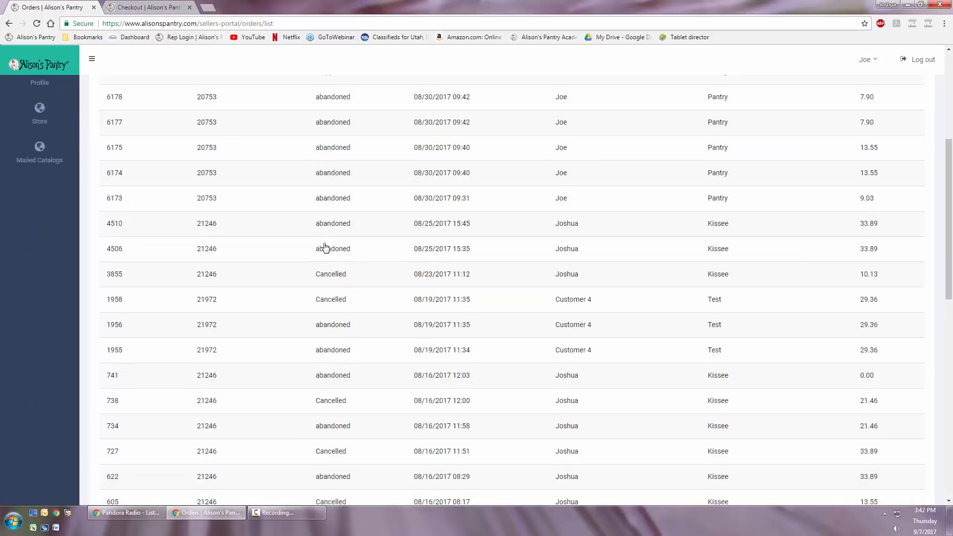
{"action": "scroll", "coordinate": [292, 285], "scroll_direction": "down", "scroll_amount": 6}
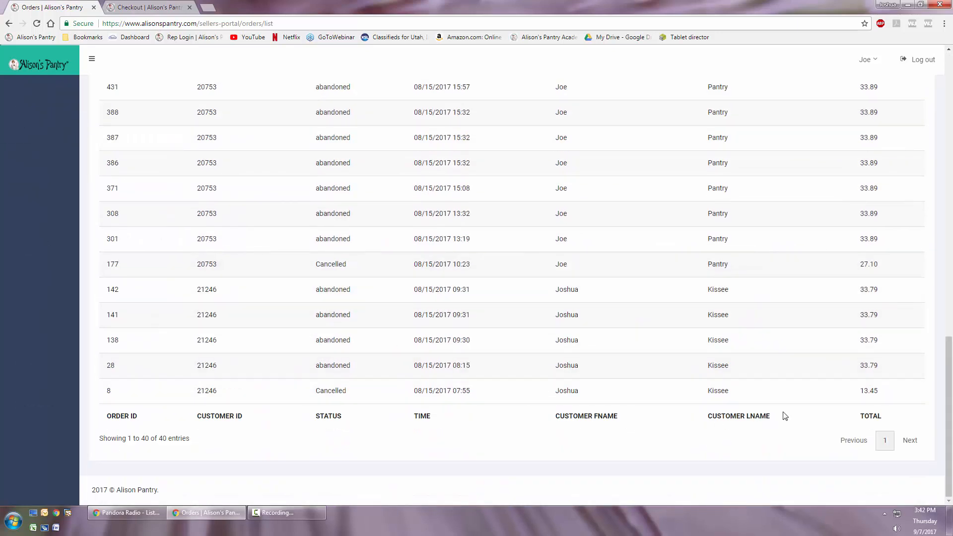
{"action": "left_click_drag", "start_coordinate": [121, 436], "coordinate": [202, 440]}
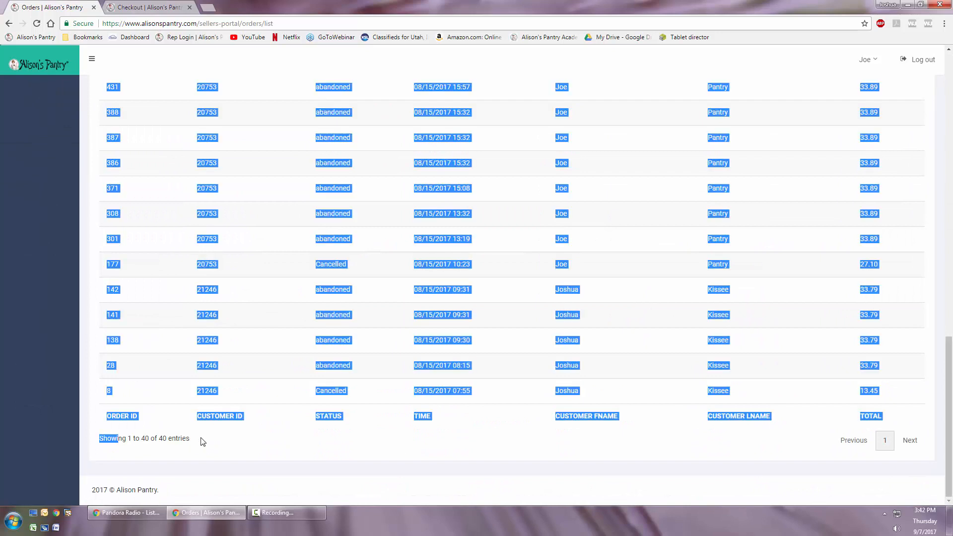
{"action": "left_click", "coordinate": [202, 440]}
{"action": "scroll", "coordinate": [278, 378], "scroll_direction": "up", "scroll_amount": 20}
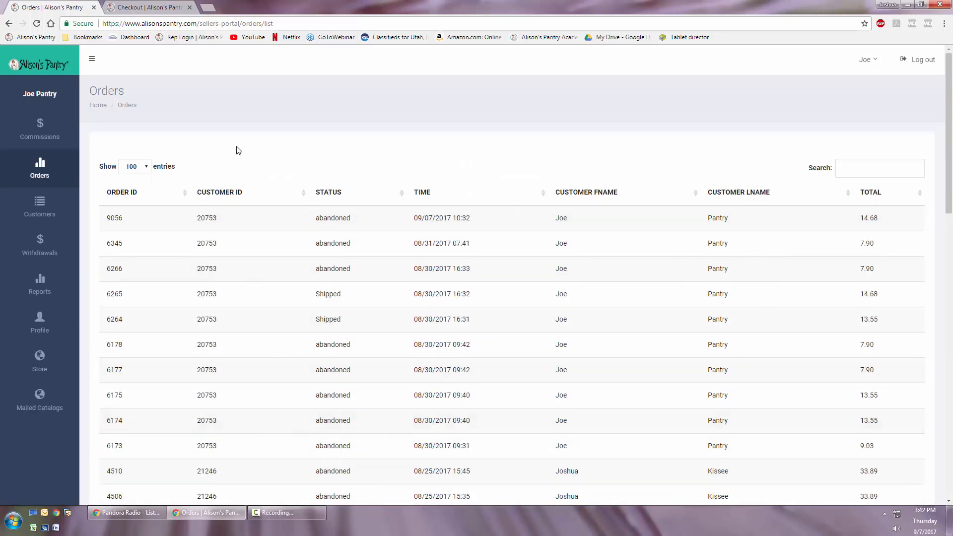
- Open the customers list, consult the store's checkout page, and start creating a new customer account
{"action": "left_click", "coordinate": [36, 212]}
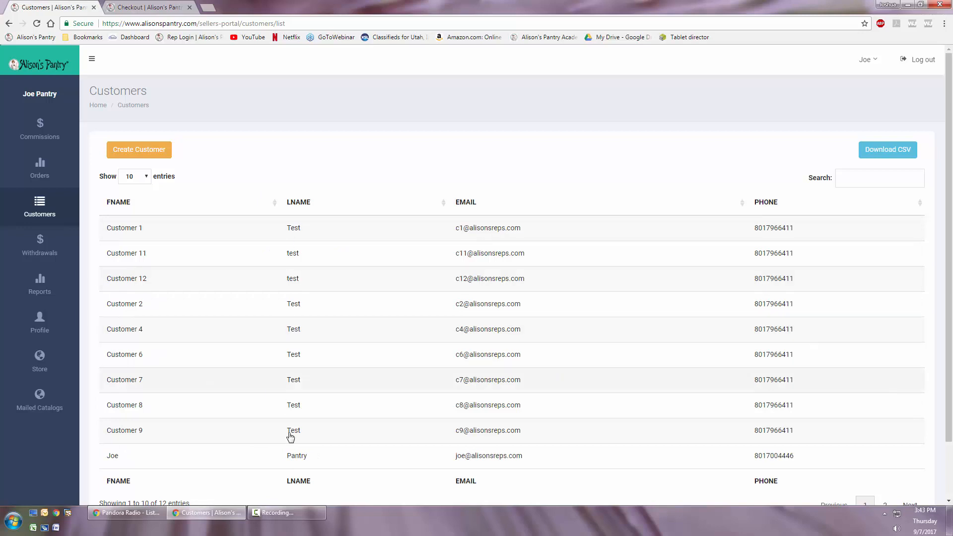
{"action": "left_click", "coordinate": [139, 10]}
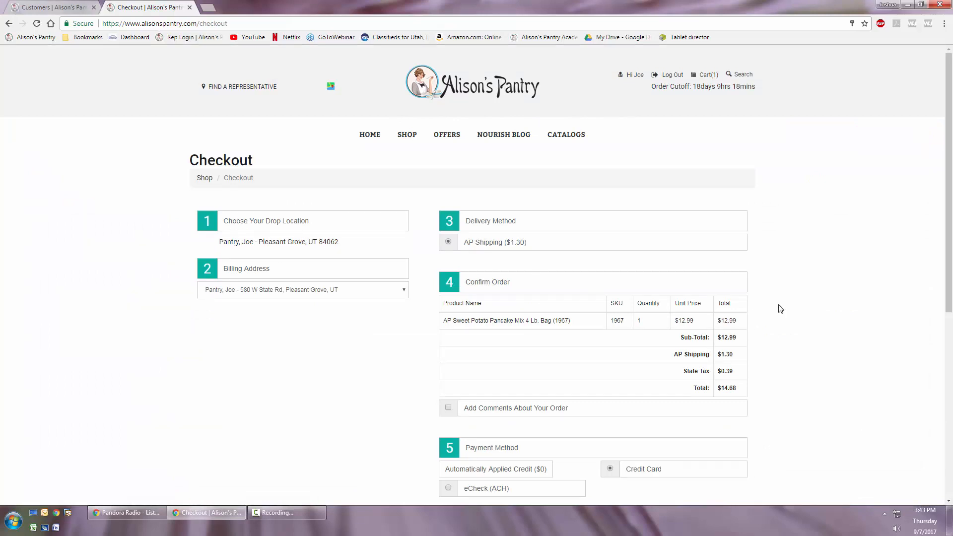
{"action": "left_click", "coordinate": [49, 8]}
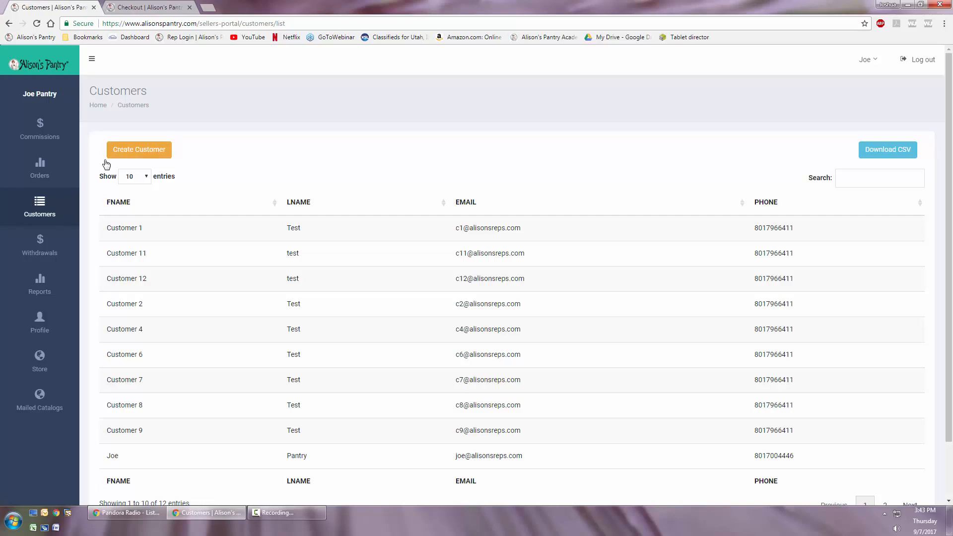
{"action": "left_click", "coordinate": [159, 155]}
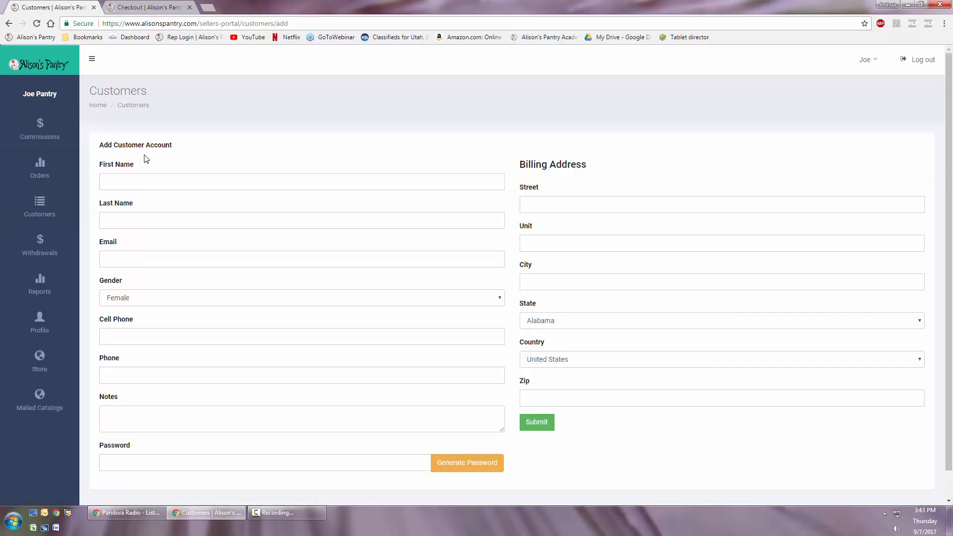
- Go through the new customer form's name, gender, phone, notes, password and billing address fields
{"action": "left_click", "coordinate": [141, 183]}
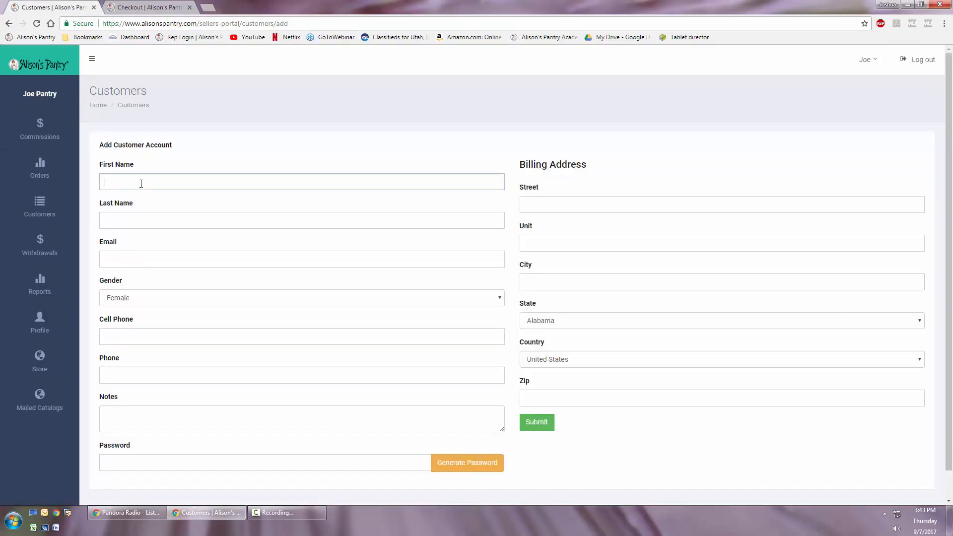
{"action": "left_click", "coordinate": [146, 221]}
{"action": "left_click", "coordinate": [127, 293]}
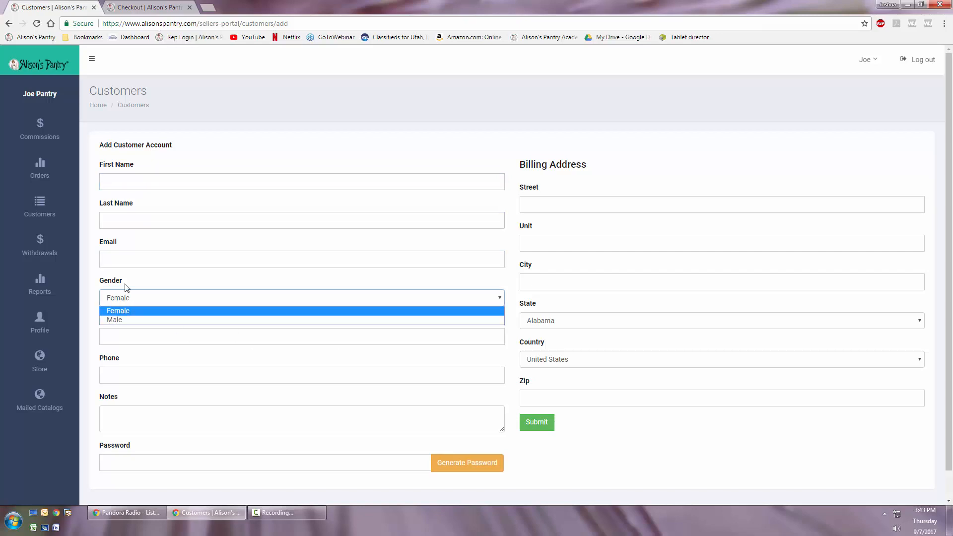
{"action": "left_click", "coordinate": [144, 310]}
{"action": "left_click", "coordinate": [144, 335]}
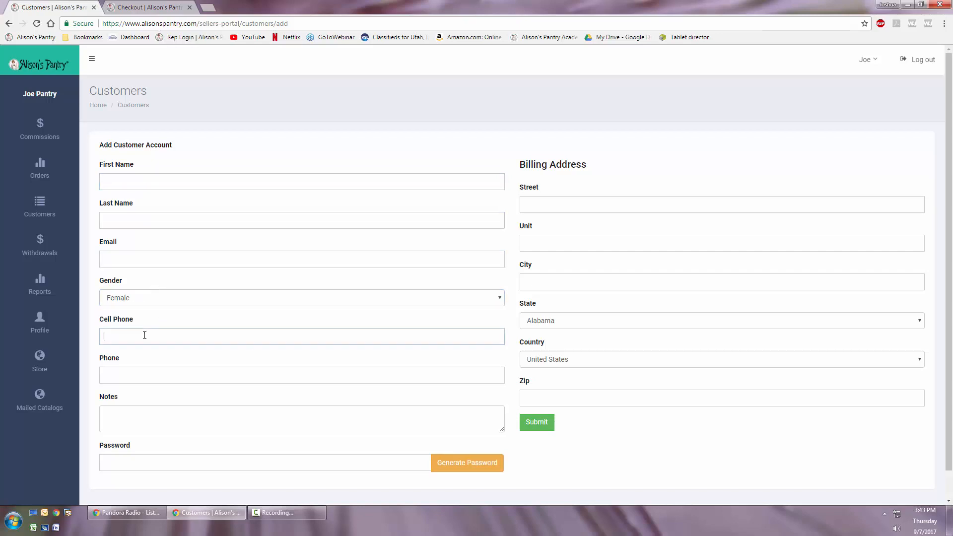
{"action": "left_click", "coordinate": [138, 380]}
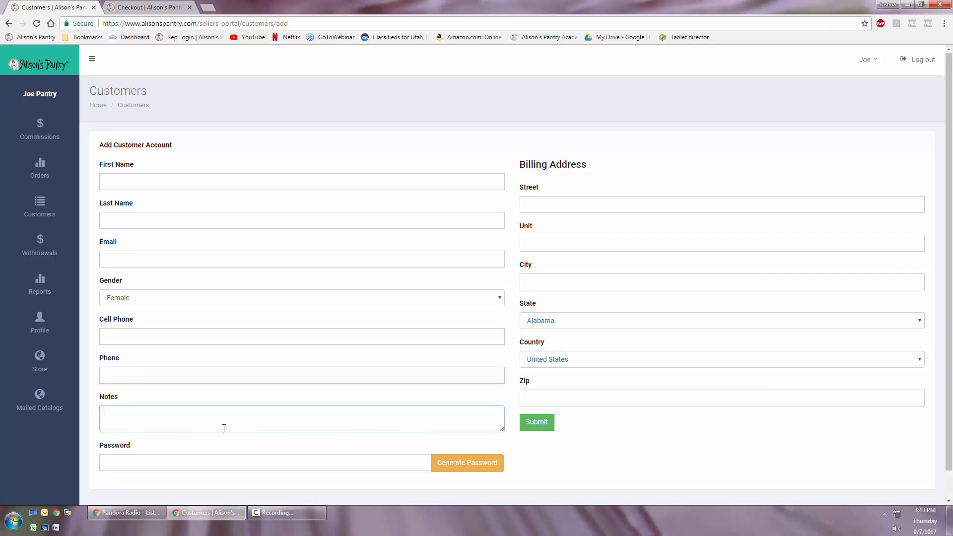
{"action": "left_click", "coordinate": [171, 464]}
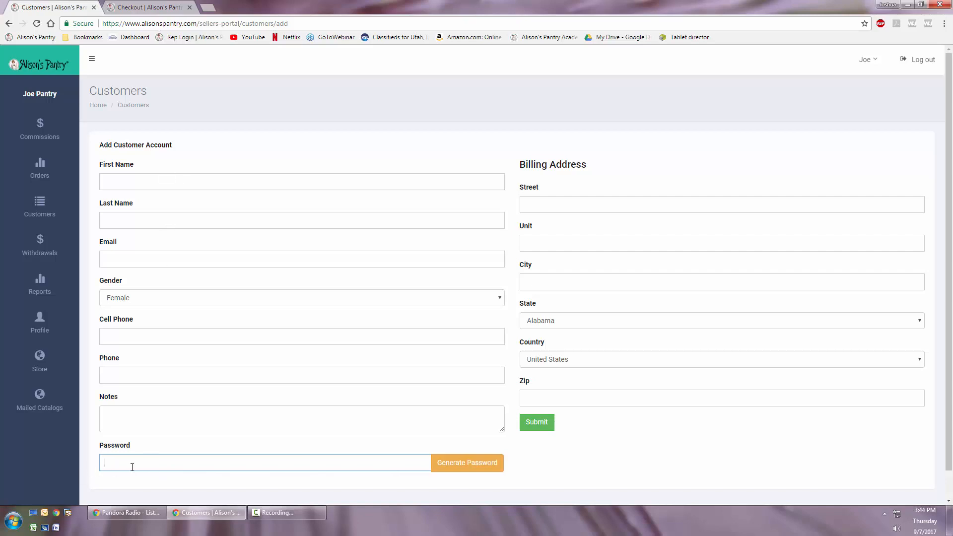
{"action": "left_click", "coordinate": [546, 204]}
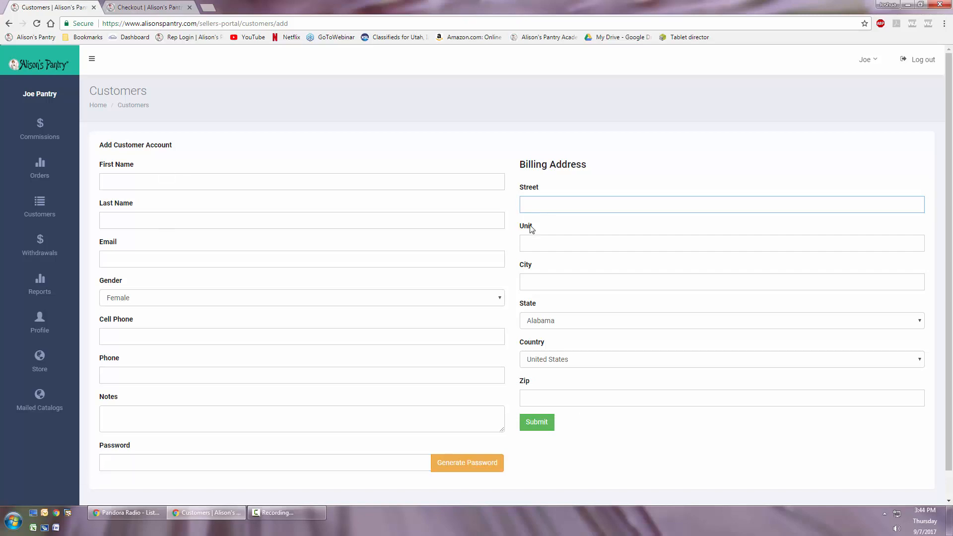
{"action": "left_click", "coordinate": [544, 334]}
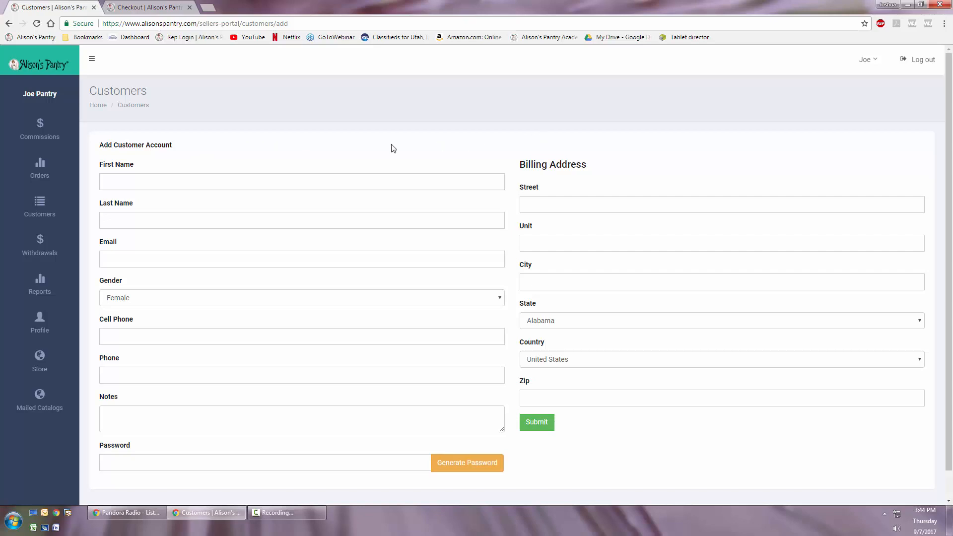
{"action": "left_click", "coordinate": [571, 403]}
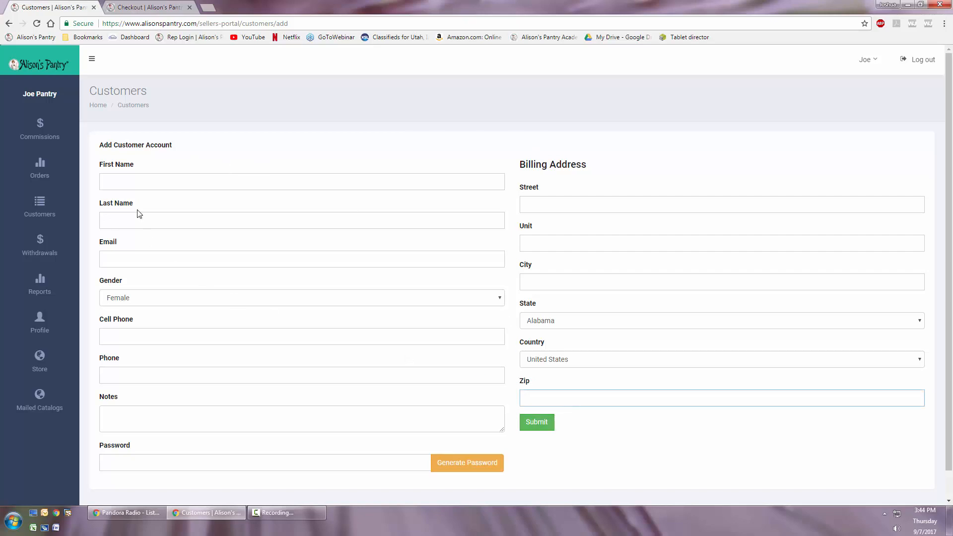
- Fill in the test customer's first name, last name and e-mail address
{"action": "left_click", "coordinate": [140, 332]}
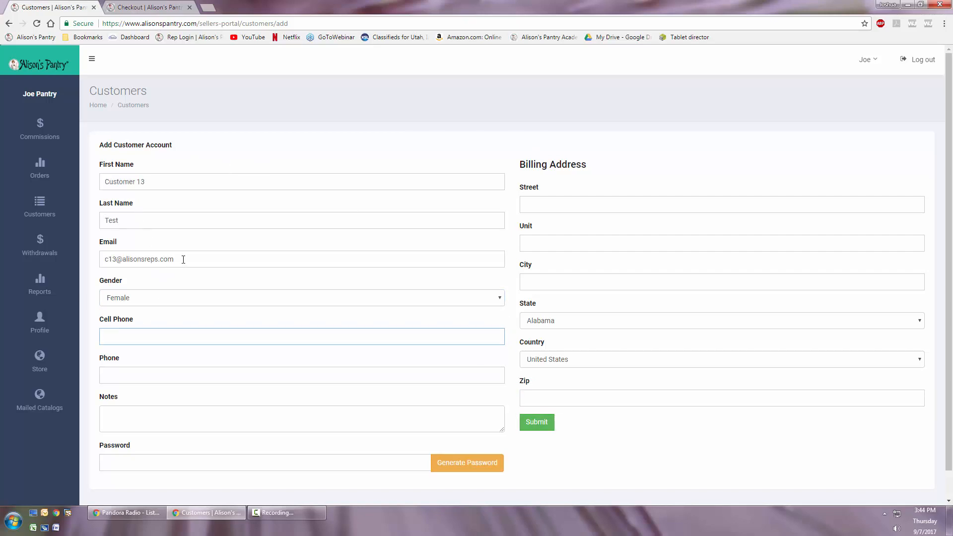
{"action": "left_click", "coordinate": [193, 260]}
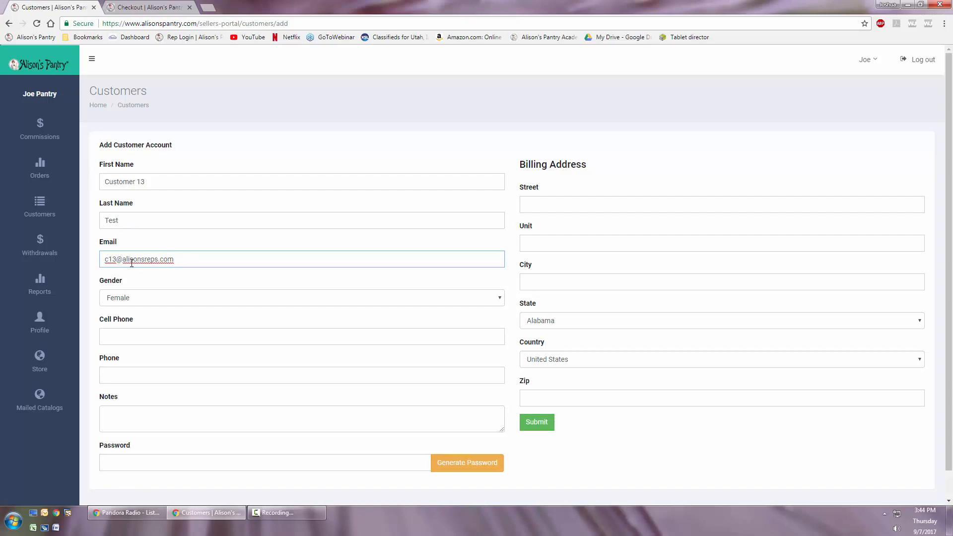
- Examine the domain part of the new customer's e-mail address
{"action": "left_click_drag", "start_coordinate": [123, 260], "coordinate": [184, 259]}
{"action": "left_click", "coordinate": [184, 259]}
{"action": "left_click_drag", "start_coordinate": [122, 258], "coordinate": [182, 256]}
{"action": "left_click", "coordinate": [190, 259]}
{"action": "left_click_drag", "start_coordinate": [124, 260], "coordinate": [191, 258]}
{"action": "left_click", "coordinate": [190, 260]}
{"action": "left_click_drag", "start_coordinate": [123, 260], "coordinate": [191, 260]}
{"action": "left_click", "coordinate": [191, 259]}
{"action": "left_click_drag", "start_coordinate": [117, 259], "coordinate": [202, 257]}
{"action": "left_click", "coordinate": [177, 257]}
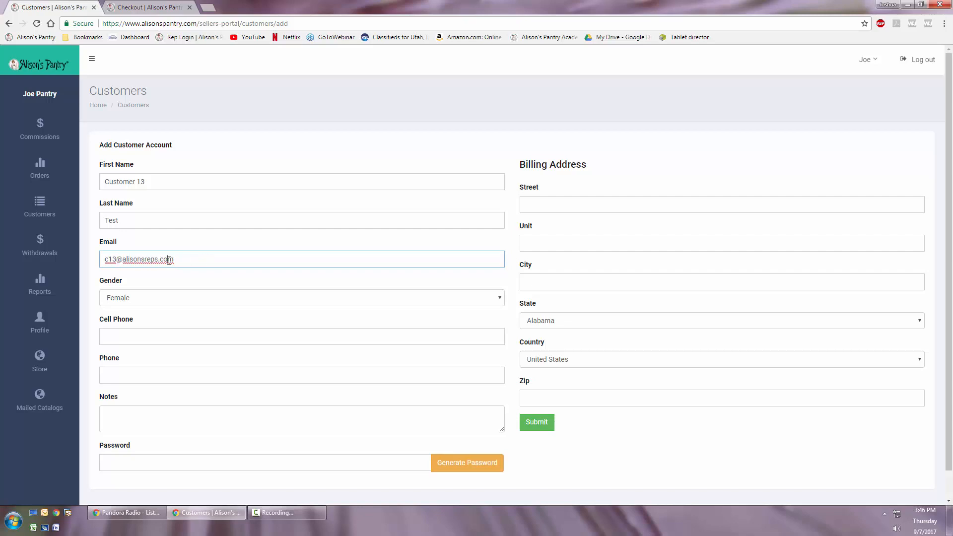
{"action": "left_click_drag", "start_coordinate": [124, 259], "coordinate": [186, 260]}
{"action": "left_click", "coordinate": [113, 261]}
{"action": "left_click_drag", "start_coordinate": [117, 260], "coordinate": [183, 260]}
{"action": "left_click", "coordinate": [183, 260]}
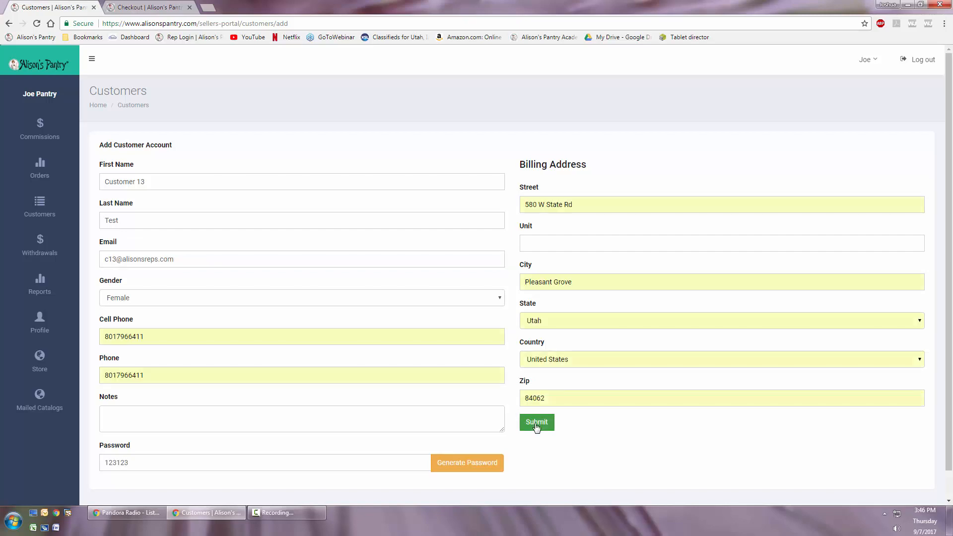
- Complete the customer's phone details and submit the new customer account
{"action": "left_click", "coordinate": [536, 425]}
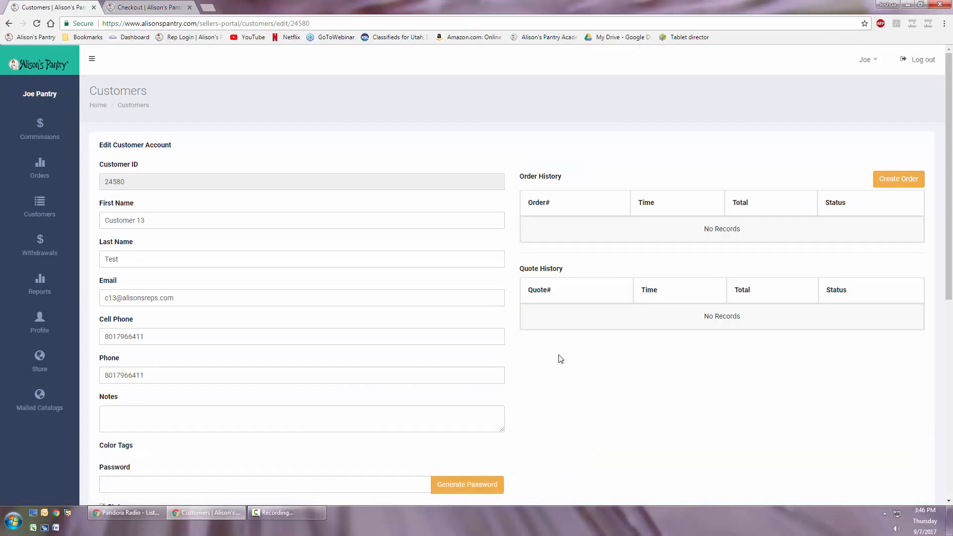
- Open the customer list, try its search with part of a name, and clear the search text
{"action": "left_click", "coordinate": [40, 206]}
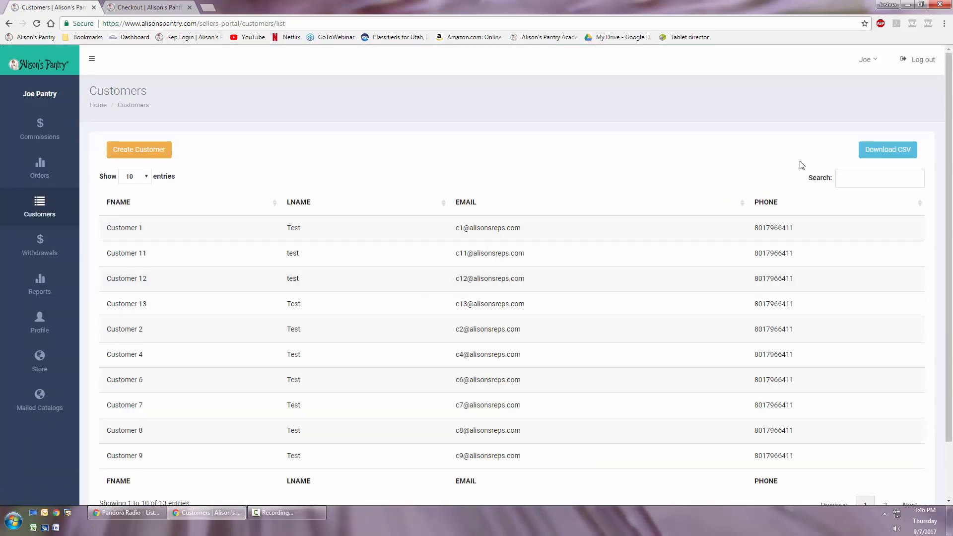
{"action": "left_click", "coordinate": [860, 180]}
{"action": "type", "text": "jos"}
{"action": "key", "text": "BackSpace"}
{"action": "key", "text": "BackSpace"}
{"action": "key", "text": "BackSpace"}
- Download the customer list as a CSV file and open the downloaded file
{"action": "left_click", "coordinate": [890, 156]}
{"action": "left_click", "coordinate": [50, 495]}
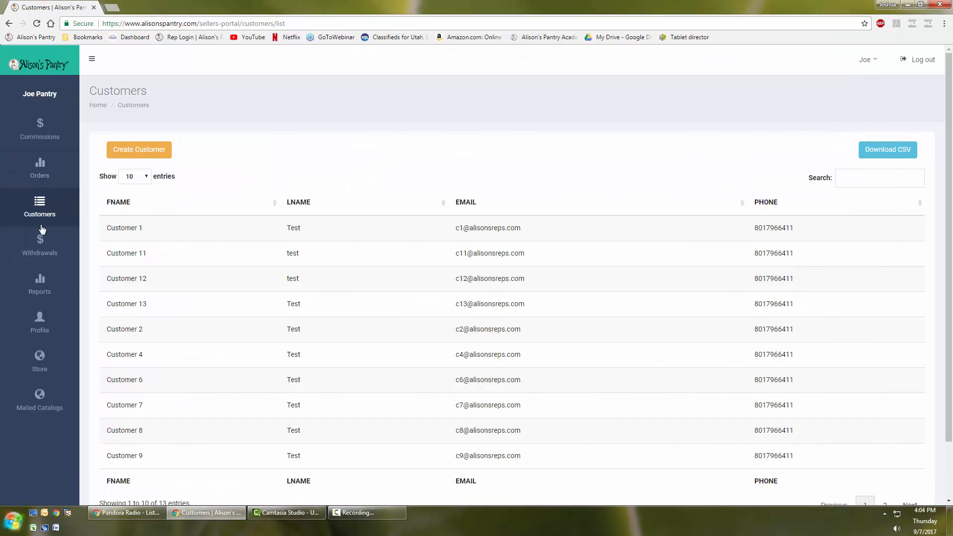
- Open the account of Customer 1 and start a new order for that customer
{"action": "left_click", "coordinate": [295, 231]}
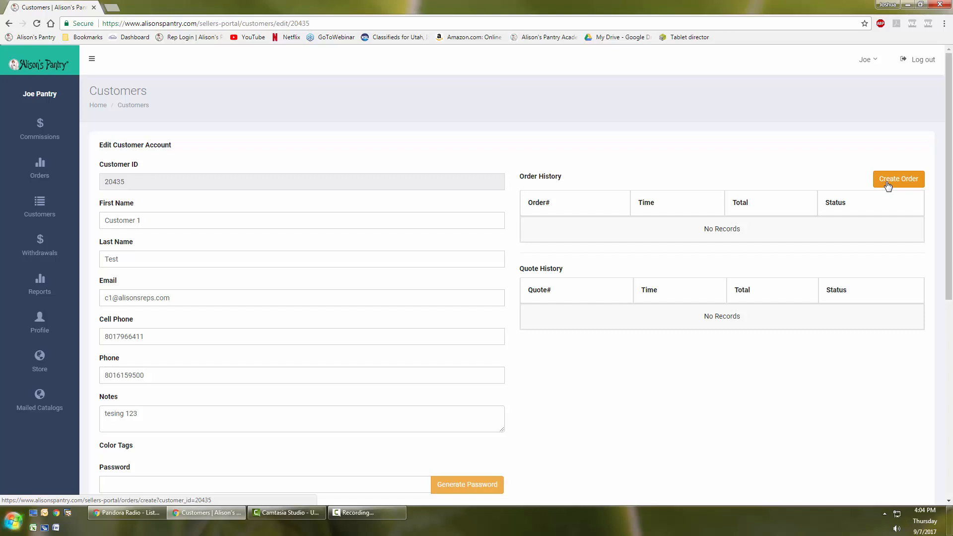
{"action": "left_click", "coordinate": [888, 186]}
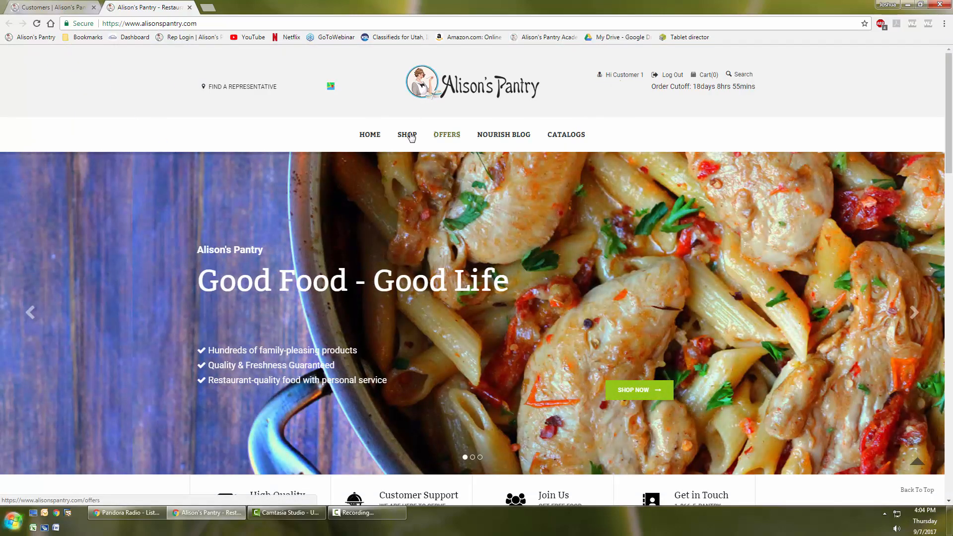
- Search the shop for item 5513, view its product page, and add the Foster Farms chicken breasts to the cart
{"action": "left_click", "coordinate": [739, 76]}
{"action": "left_click", "coordinate": [854, 88]}
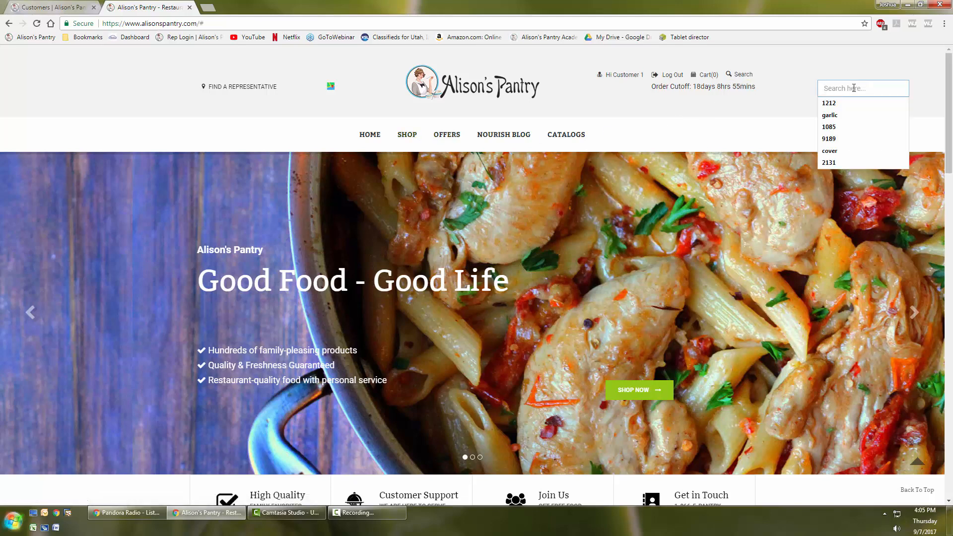
{"action": "type", "text": "13"}
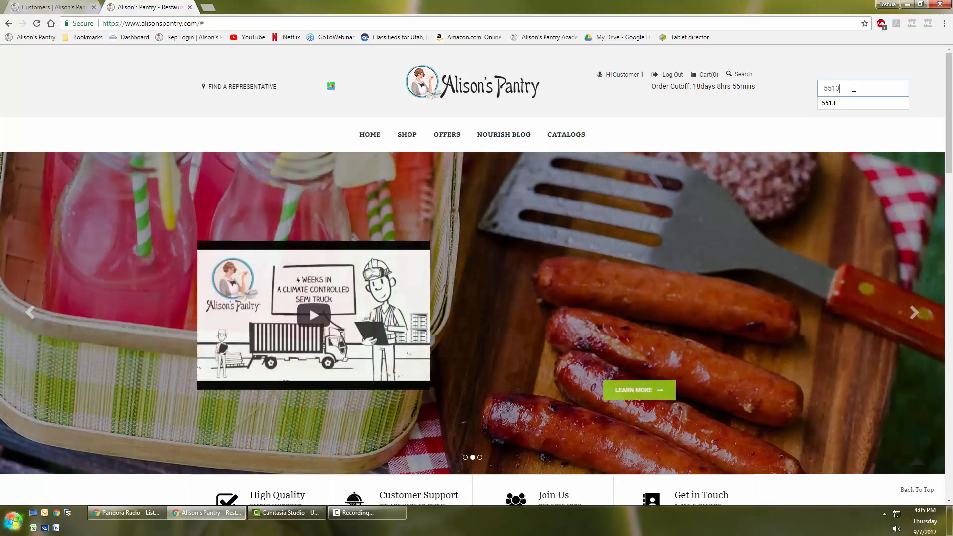
{"action": "key", "text": "Return"}
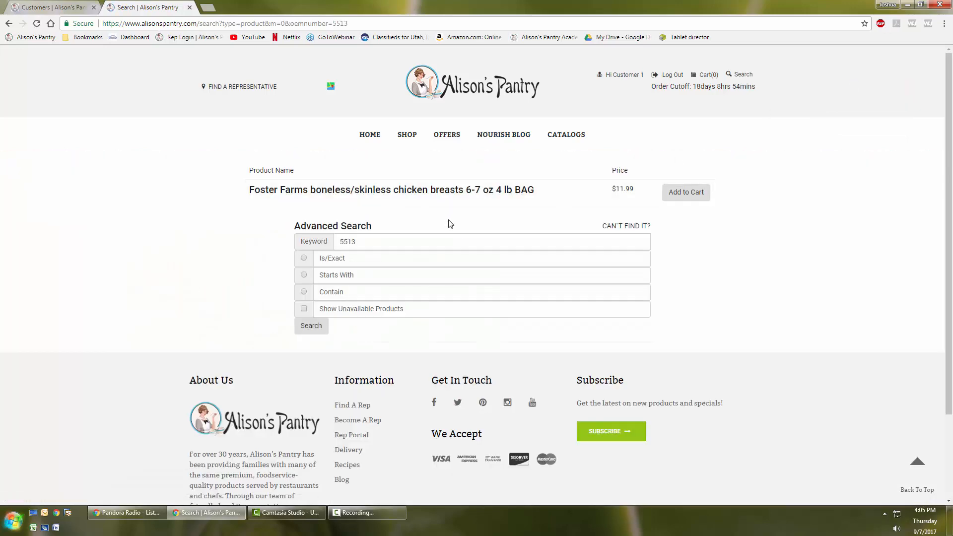
{"action": "left_click", "coordinate": [434, 192]}
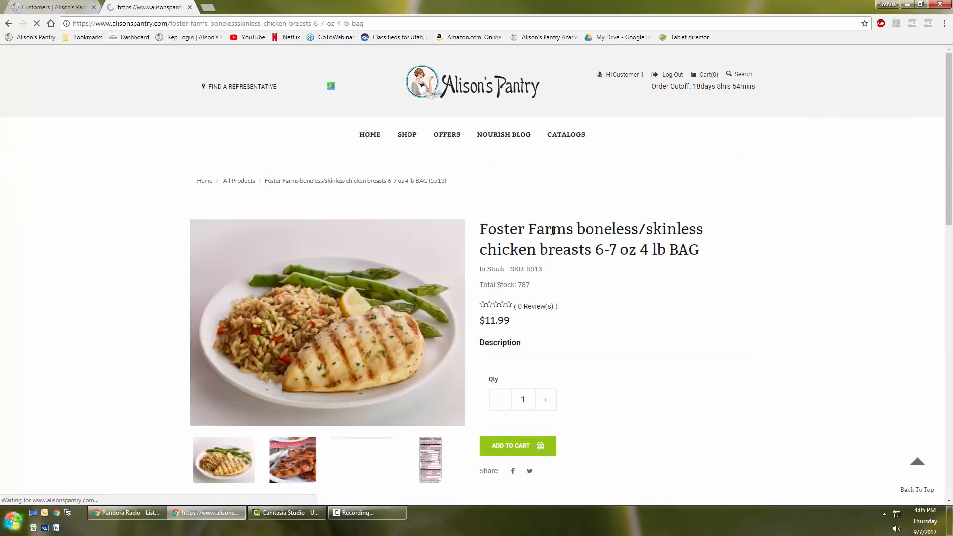
{"action": "key", "text": "alt+Left"}
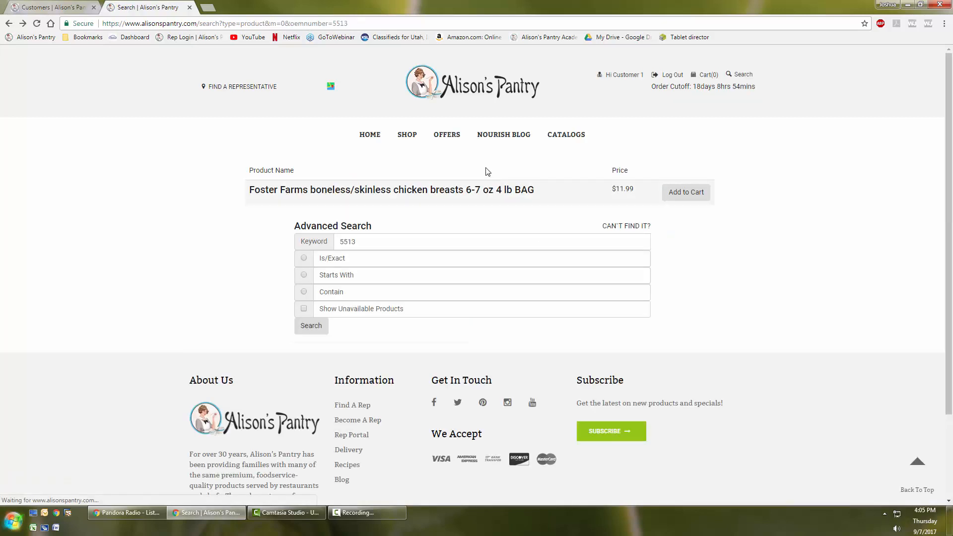
{"action": "left_click", "coordinate": [685, 192]}
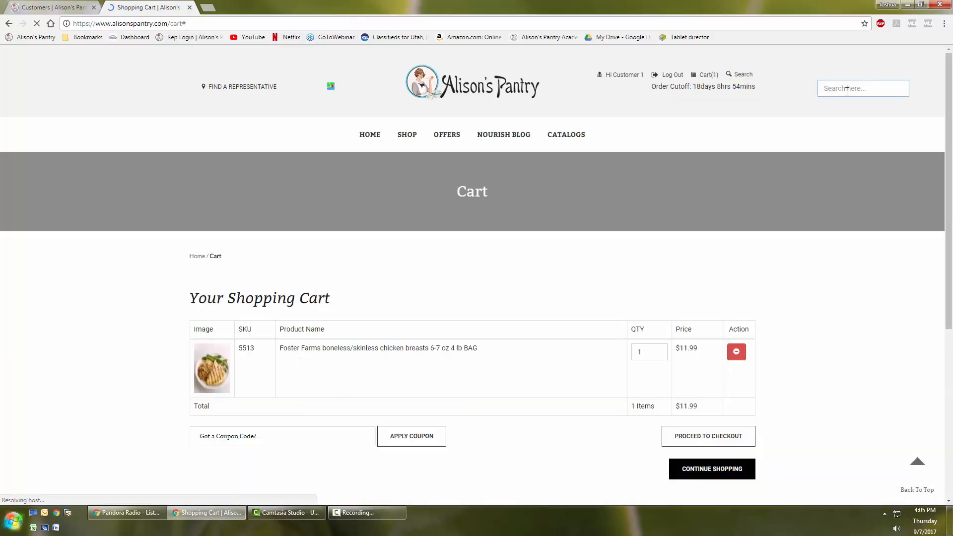
- Search the shop for item 1212 and add the Vegalene Pan & Grill Spray 21 Oz. Can to the cart
{"action": "left_click", "coordinate": [845, 90]}
{"action": "type", "text": "1212"}
{"action": "key", "text": "Return"}
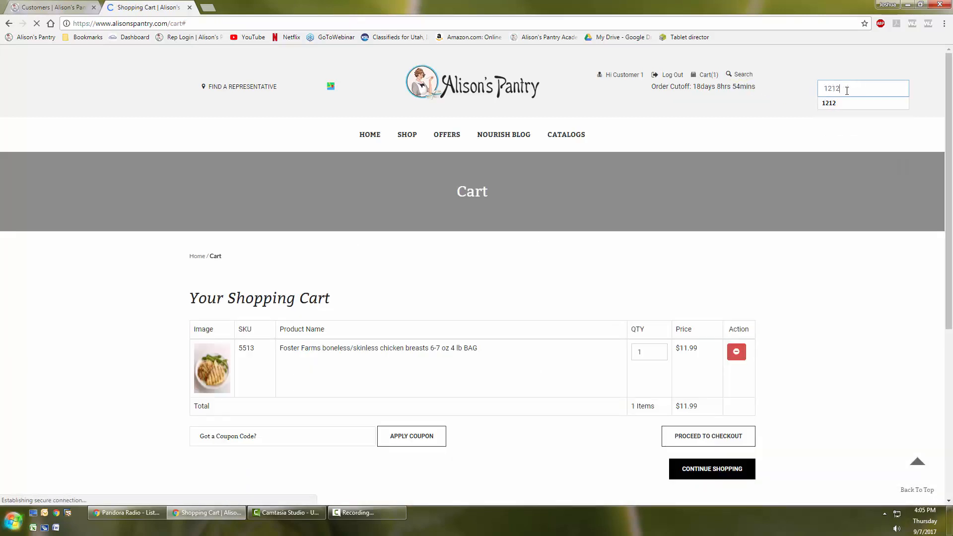
{"action": "left_click", "coordinate": [685, 192]}
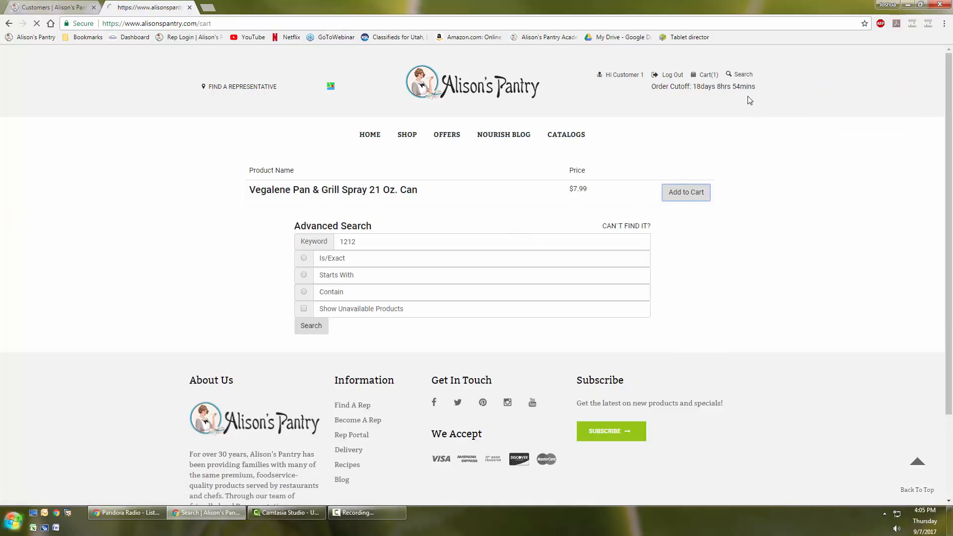
- Browse the shop's Fruits and Vegetables category and add the Flav-R-Pac Grande Classics Normandy Blend 4 Lb. Bag to the cart
{"action": "left_click", "coordinate": [739, 75]}
{"action": "left_click", "coordinate": [849, 88]}
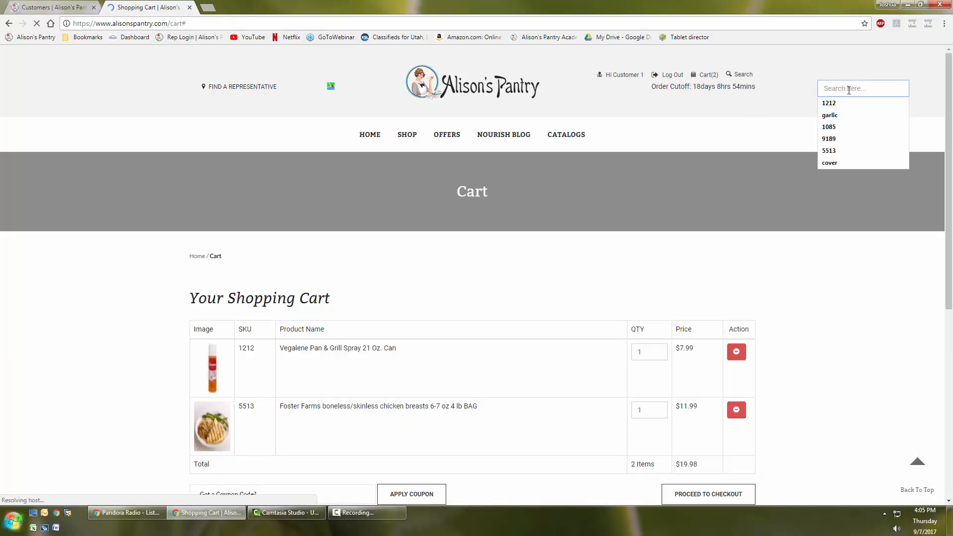
{"action": "left_click", "coordinate": [404, 139]}
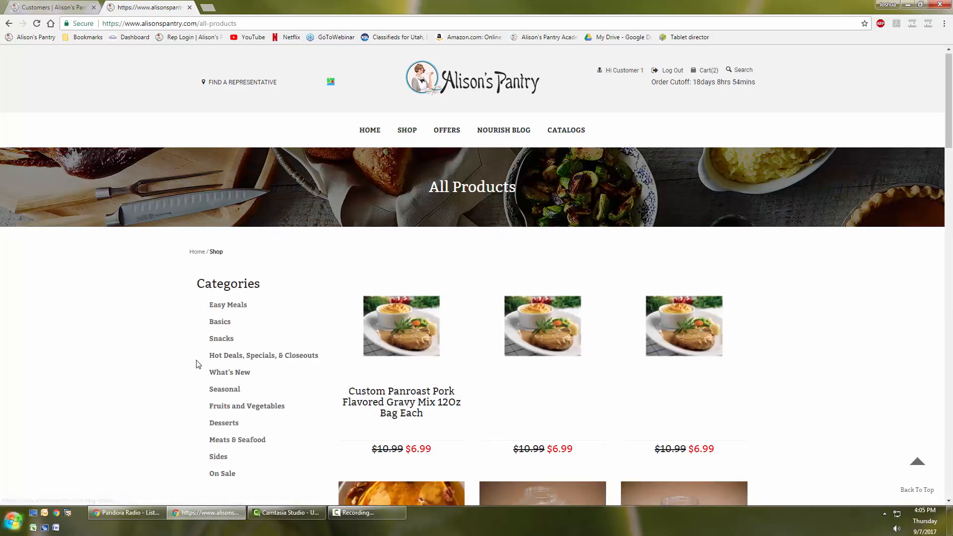
{"action": "scroll", "coordinate": [207, 158], "scroll_direction": "down", "scroll_amount": 4}
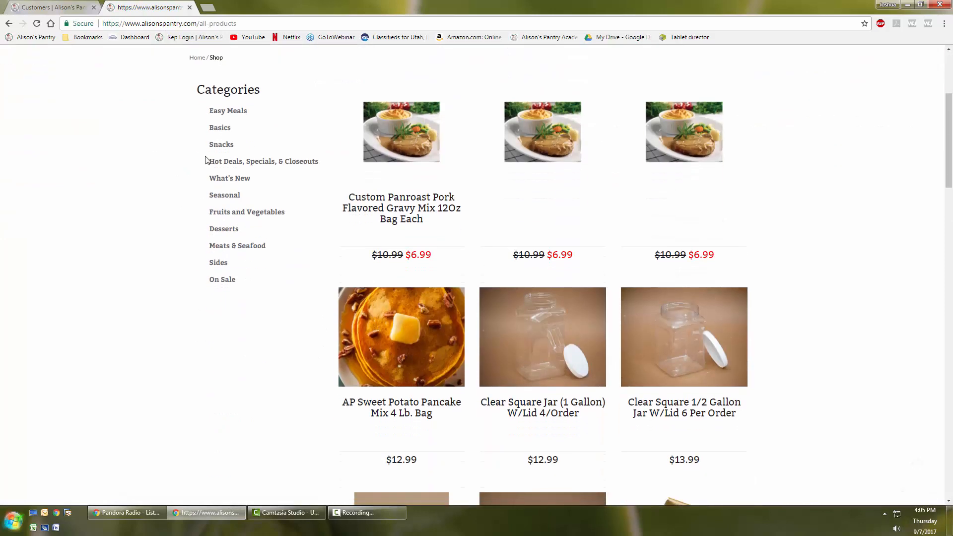
{"action": "left_click", "coordinate": [225, 214]}
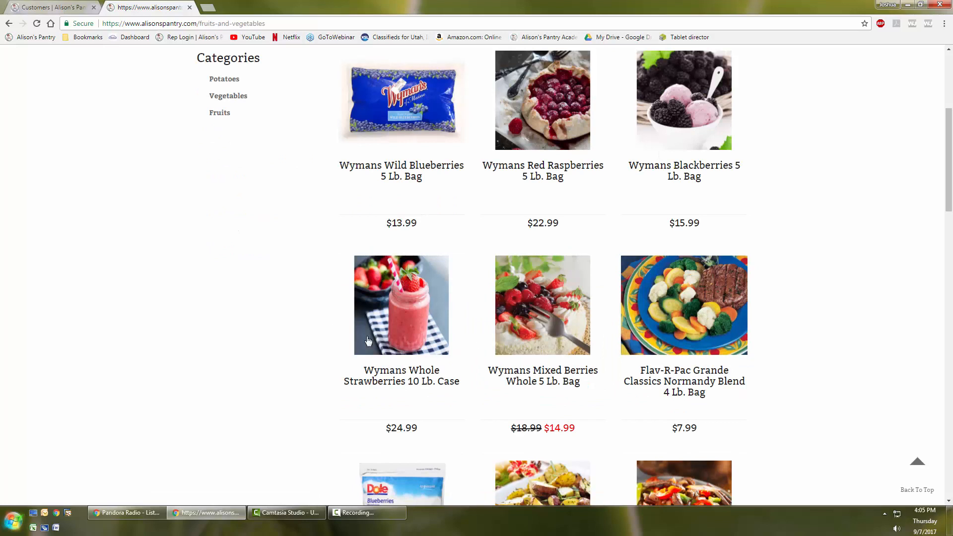
{"action": "left_click", "coordinate": [684, 313]}
- Set the cart quantity of the Vegalene Pan & Grill Spray to 2
{"action": "scroll", "coordinate": [828, 353], "scroll_direction": "down", "scroll_amount": 3}
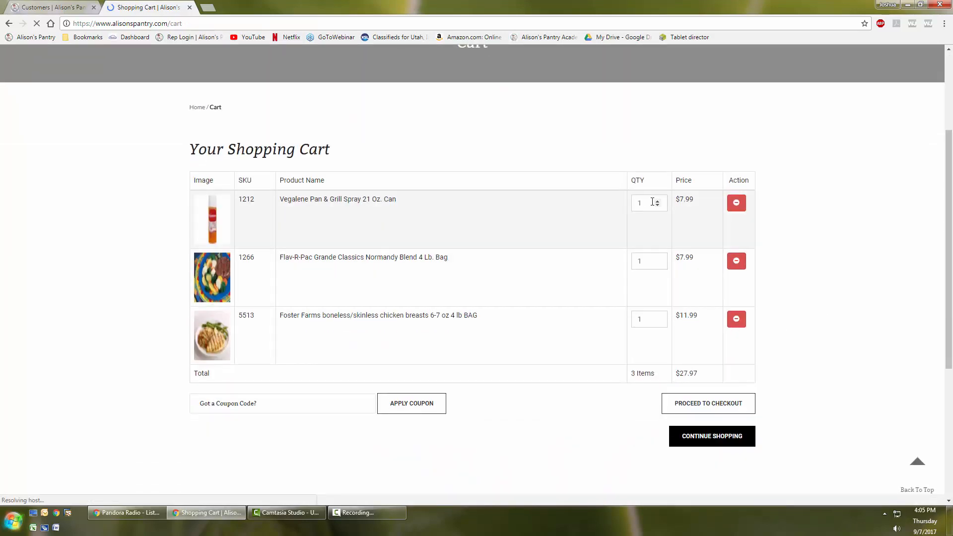
{"action": "left_click_drag", "start_coordinate": [652, 202], "coordinate": [629, 207]}
{"action": "type", "text": "2"}
{"action": "key", "text": "Return"}
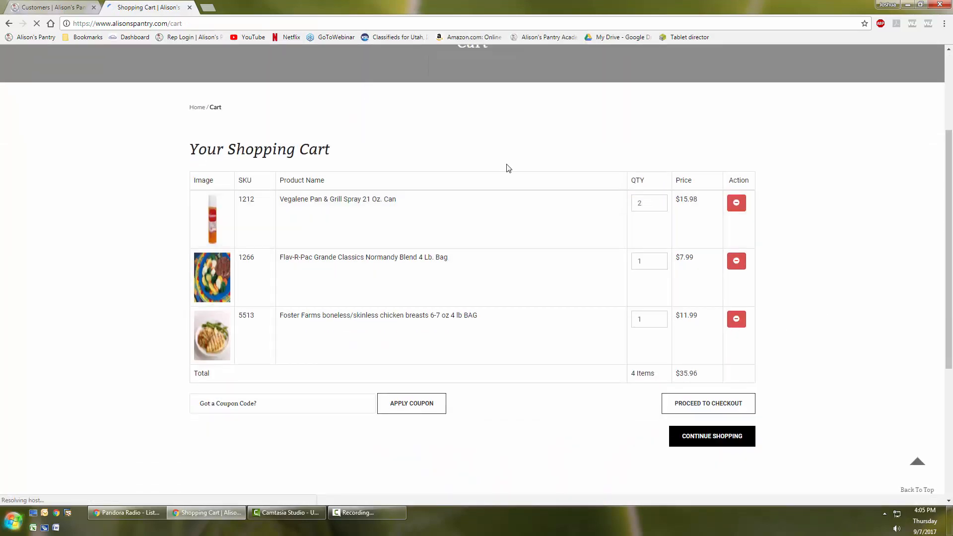
- Remove the Vegalene Pan & Grill Spray from the cart and acknowledge the removal
{"action": "left_click", "coordinate": [738, 208]}
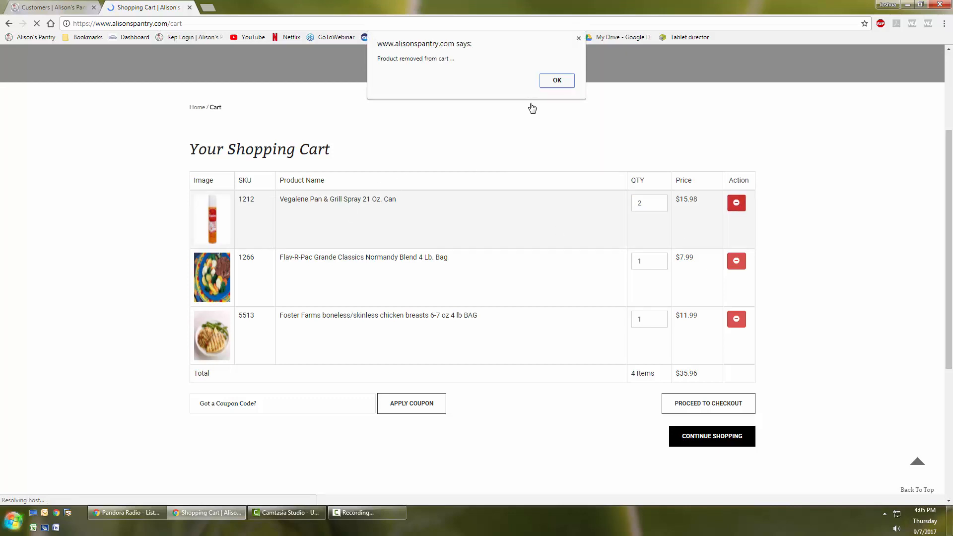
{"action": "left_click", "coordinate": [554, 80]}
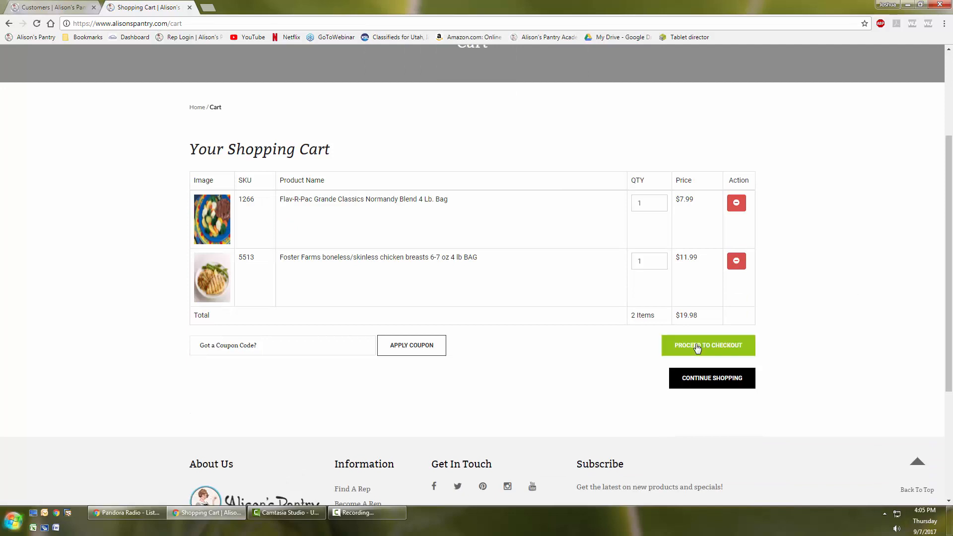
- Proceed to checkout and review the drop location, billing address, order summary and payment methods
{"action": "left_click", "coordinate": [698, 348]}
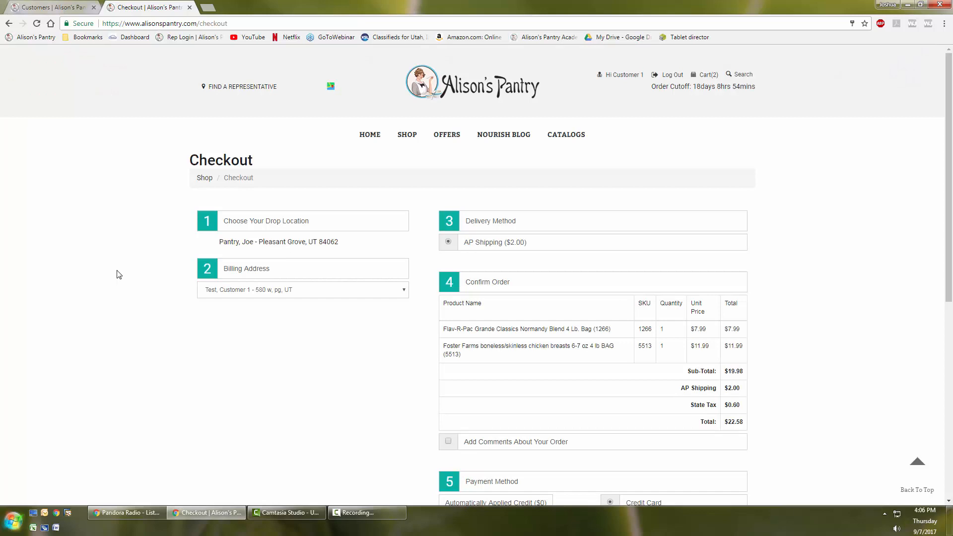
{"action": "scroll", "coordinate": [340, 358], "scroll_direction": "down", "scroll_amount": 5}
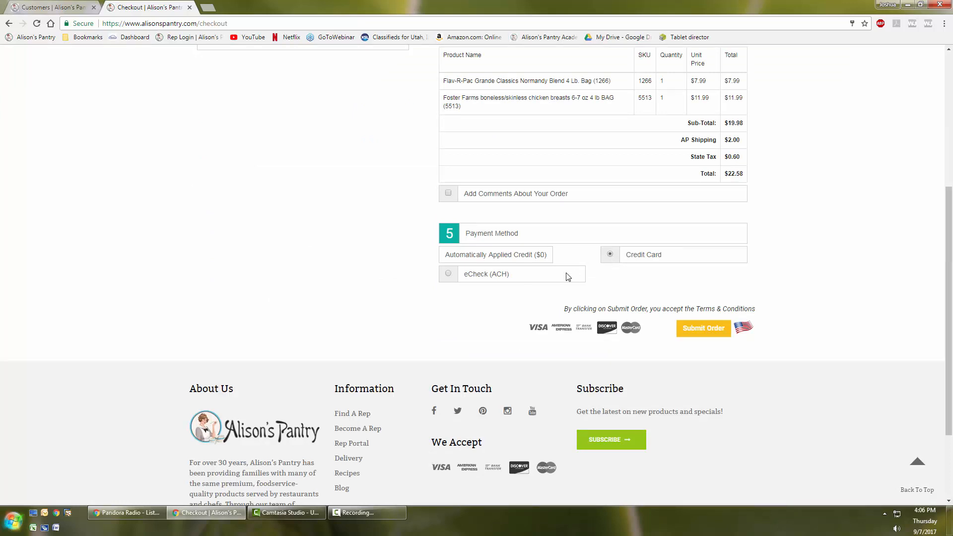
- Open the credit card payment form, go through its card number, expiration date and CVV fields, and close it unfilled
{"action": "left_click", "coordinate": [700, 330]}
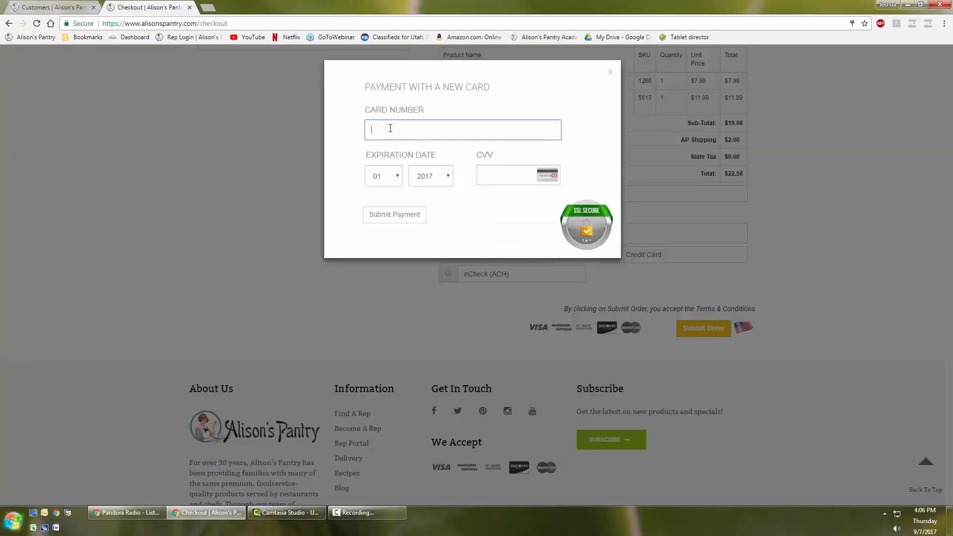
{"action": "left_click", "coordinate": [385, 176]}
{"action": "left_click", "coordinate": [425, 173]}
{"action": "left_click", "coordinate": [503, 173]}
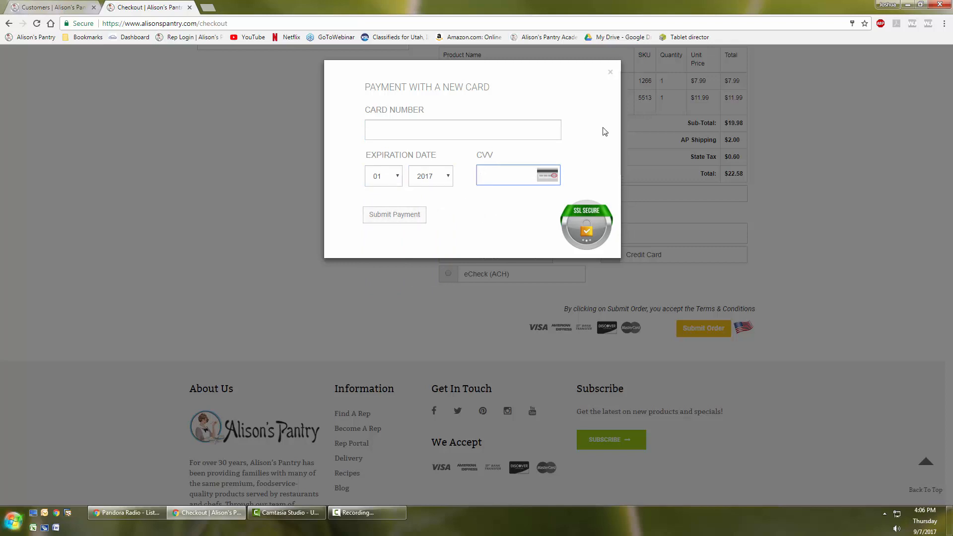
{"action": "left_click", "coordinate": [611, 74]}
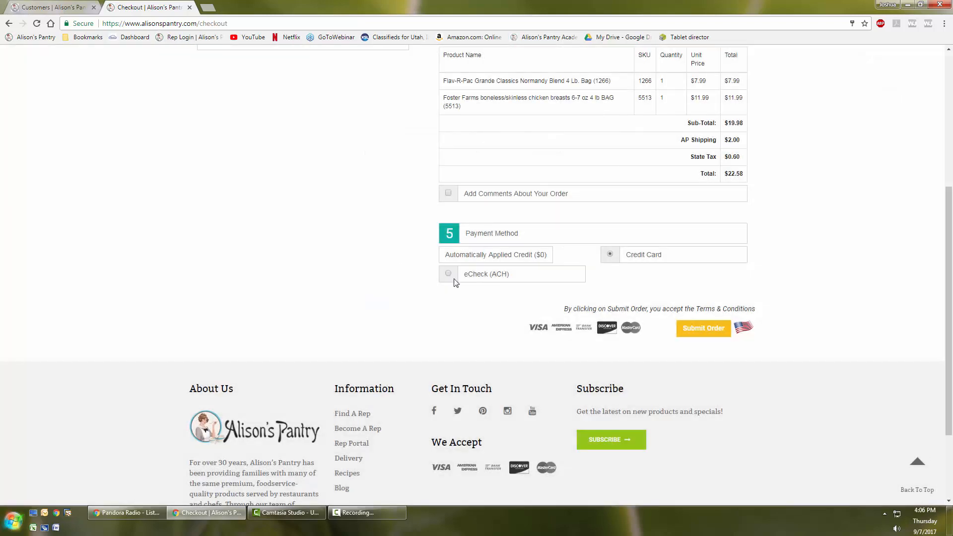
- Choose eCheck (ACH) as the payment method, go through the ACH form's routing and account number fields, and close it unfilled
{"action": "left_click", "coordinate": [701, 329]}
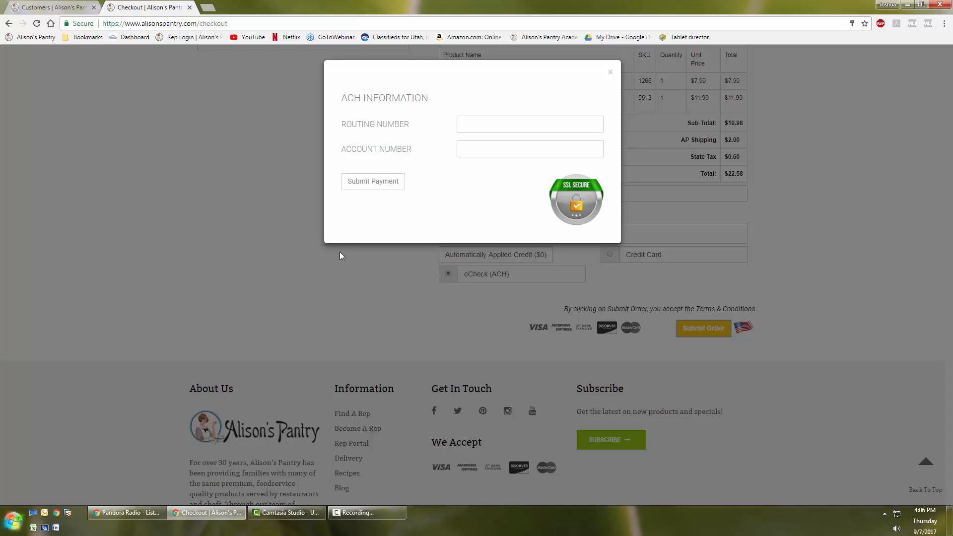
{"action": "left_click", "coordinate": [483, 124]}
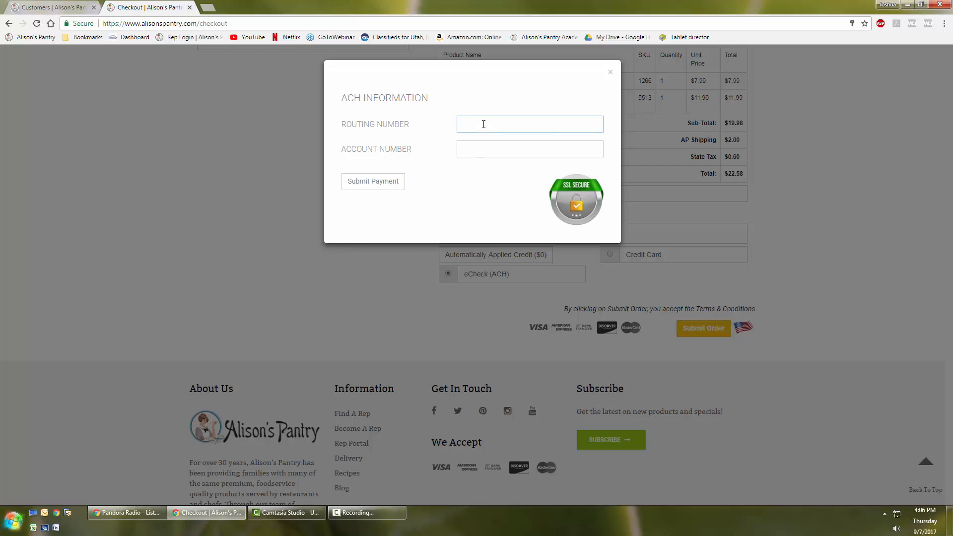
{"action": "left_click", "coordinate": [477, 149]}
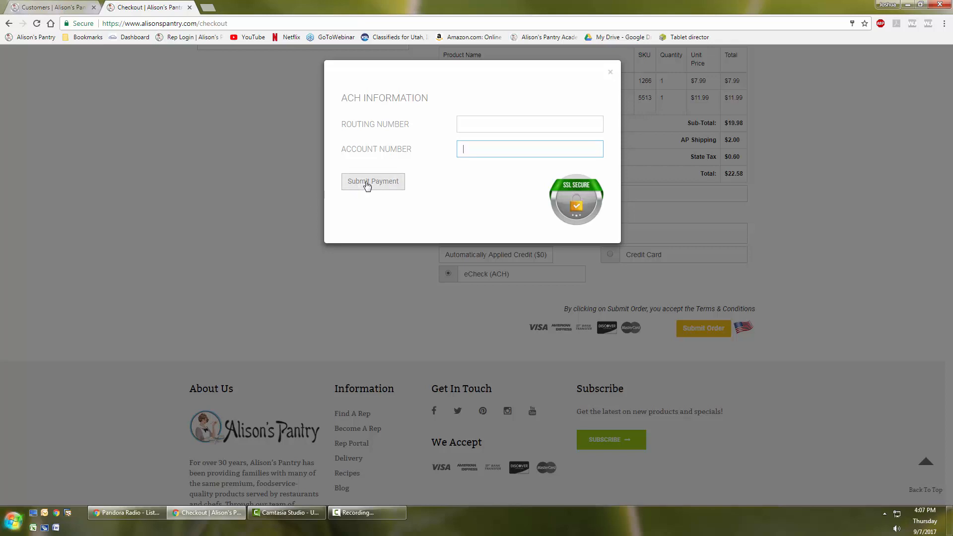
{"action": "left_click", "coordinate": [474, 124]}
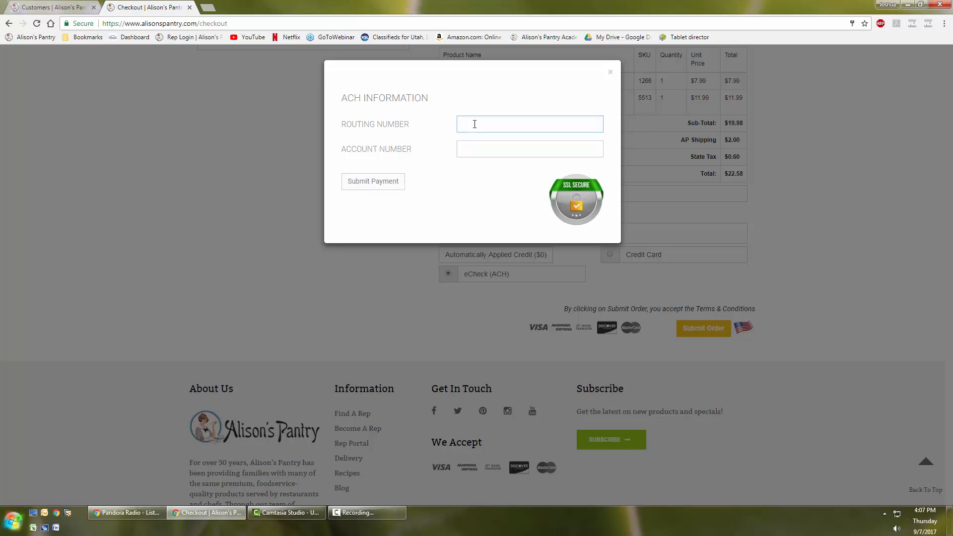
{"action": "left_click", "coordinate": [475, 147]}
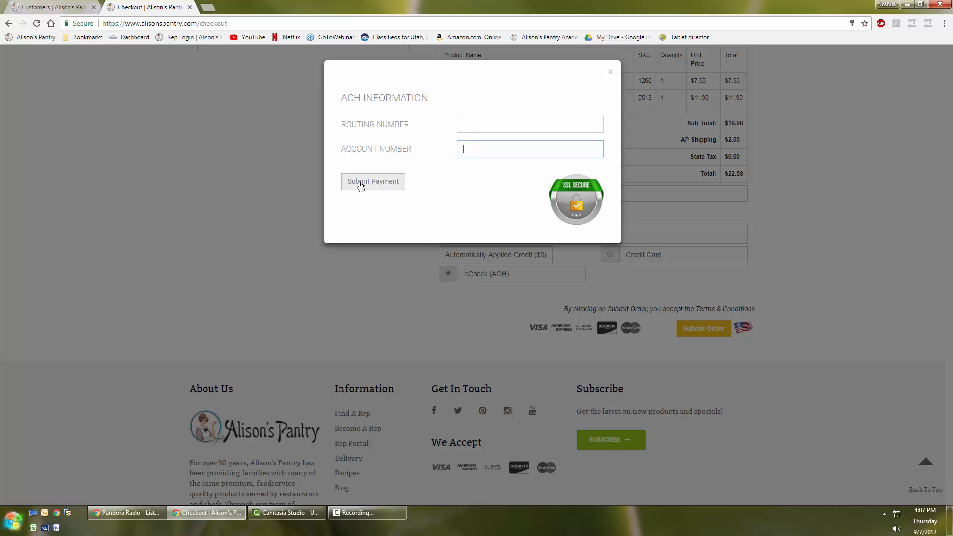
{"action": "left_click", "coordinate": [611, 74]}
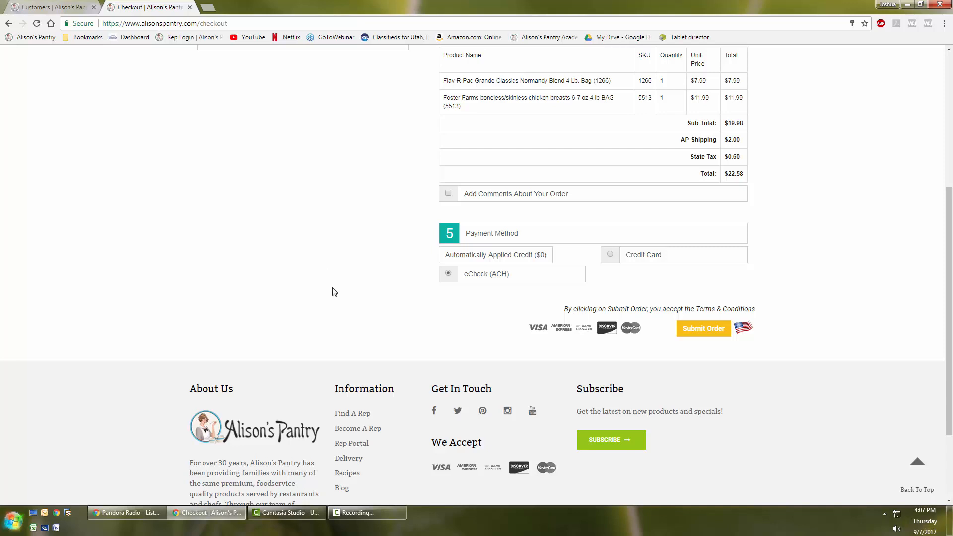
{"action": "left_click", "coordinate": [703, 328]}
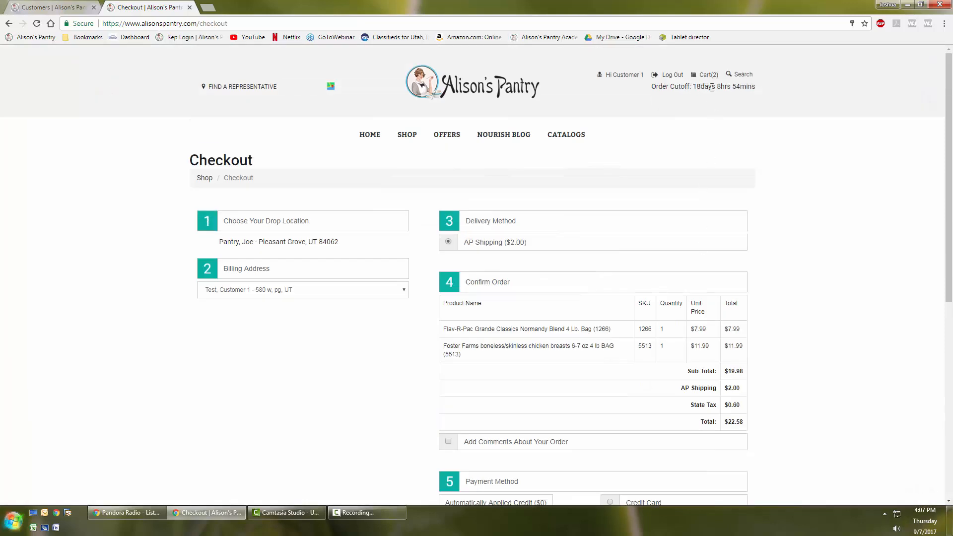
- Examine the order cutoff countdown in the checkout page header
{"action": "left_click_drag", "start_coordinate": [694, 87], "coordinate": [755, 87]}
{"action": "left_click", "coordinate": [751, 88]}
{"action": "scroll", "coordinate": [366, 340], "scroll_direction": "down", "scroll_amount": 6}
{"action": "scroll", "coordinate": [351, 166], "scroll_direction": "up", "scroll_amount": 6}
{"action": "left_click_drag", "start_coordinate": [671, 87], "coordinate": [756, 87]}
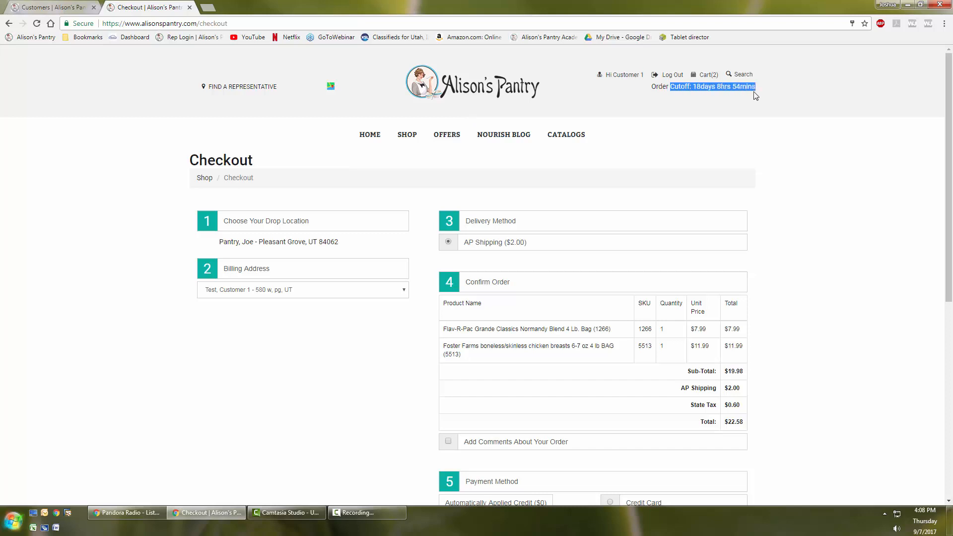
{"action": "left_click", "coordinate": [692, 87]}
{"action": "left_click_drag", "start_coordinate": [678, 87], "coordinate": [756, 87]}
{"action": "left_click", "coordinate": [726, 86]}
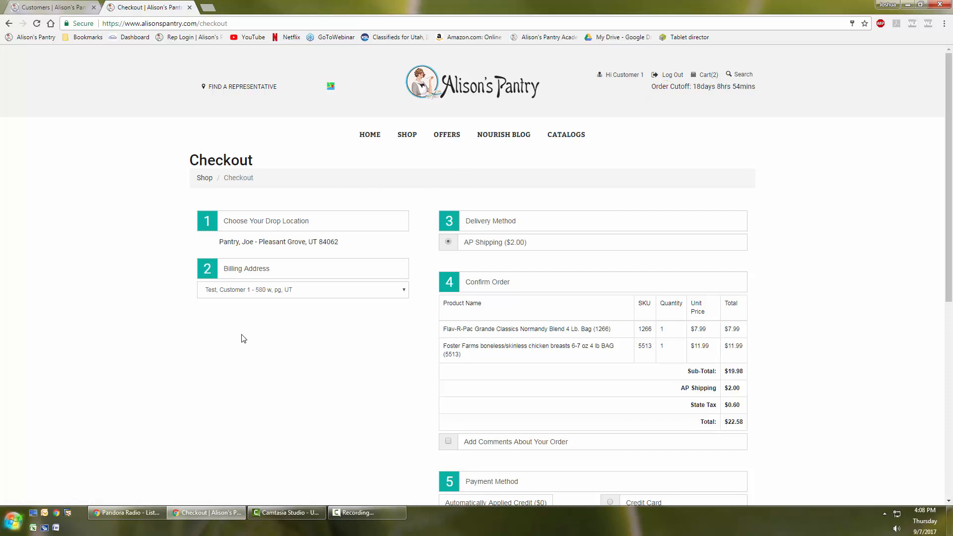
- Open the customer's store account page and examine the assigned sales rep name
{"action": "scroll", "coordinate": [596, 99], "scroll_direction": "down", "scroll_amount": 2}
{"action": "scroll", "coordinate": [420, 138], "scroll_direction": "up", "scroll_amount": 2}
{"action": "left_click", "coordinate": [621, 75]}
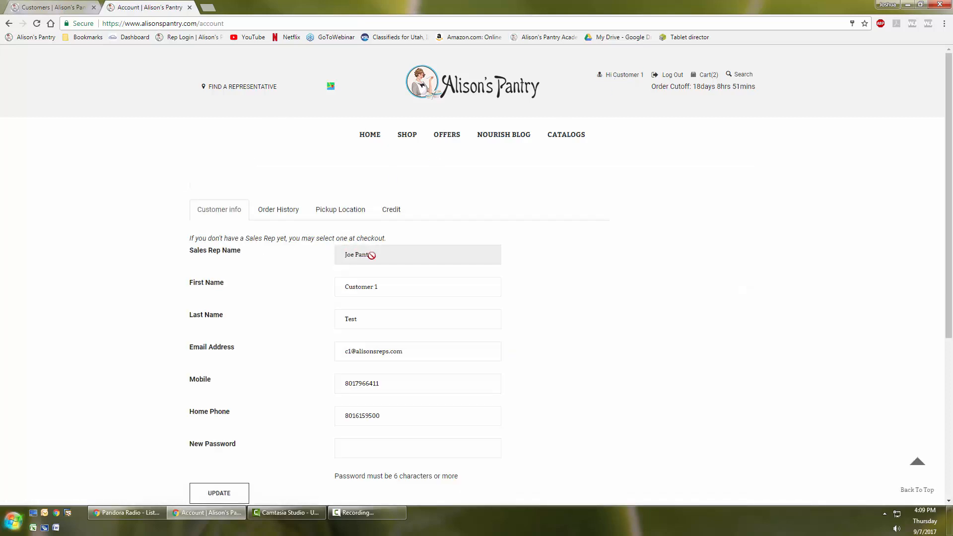
{"action": "left_click_drag", "start_coordinate": [387, 255], "coordinate": [341, 255]}
{"action": "left_click", "coordinate": [68, 8]}
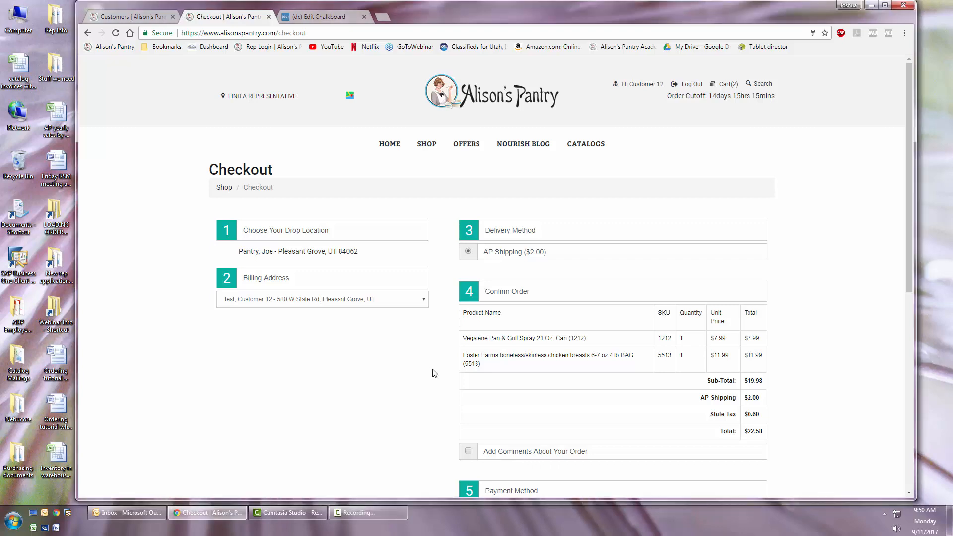
- Choose to use a new billing address for the checkout and start on the first name in the Add New Address form
{"action": "scroll", "coordinate": [432, 373], "scroll_direction": "down", "scroll_amount": 2}
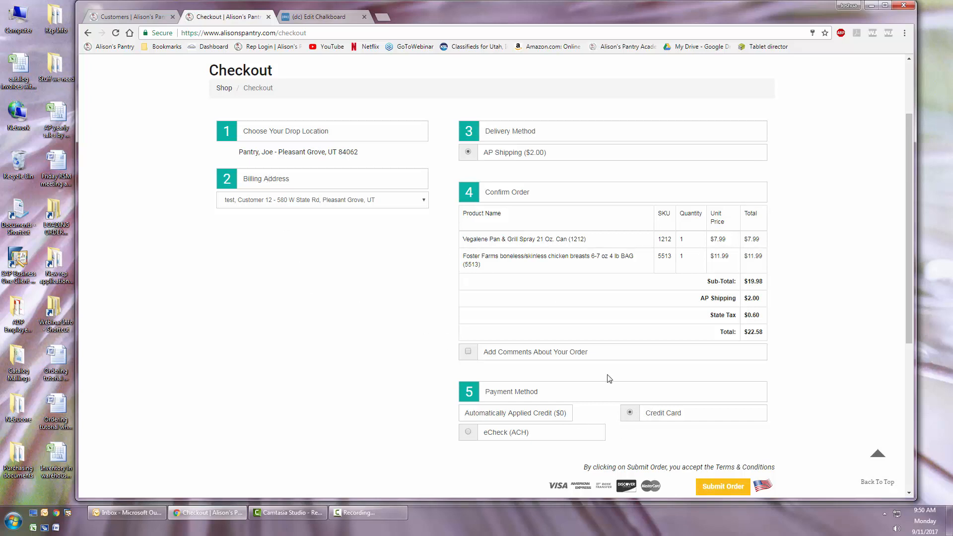
{"action": "left_click", "coordinate": [424, 201]}
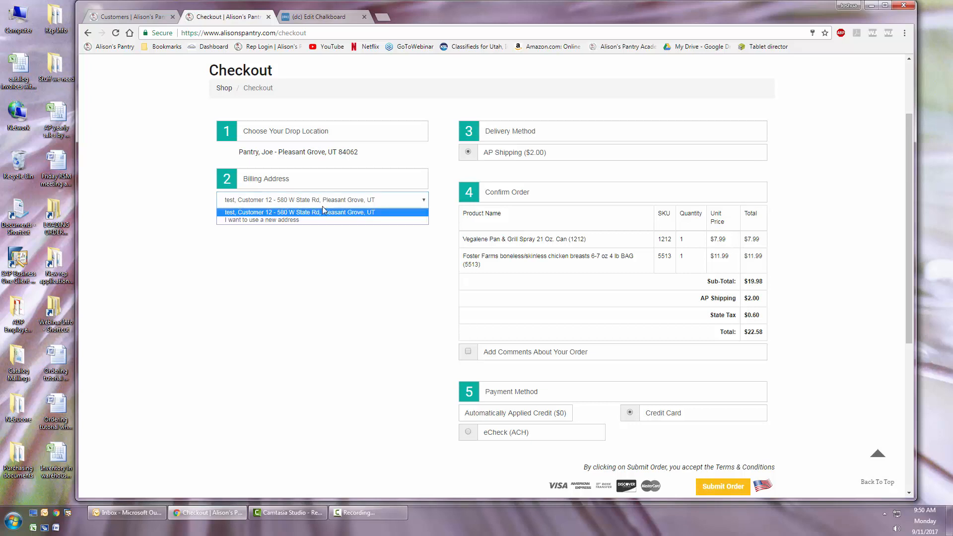
{"action": "left_click", "coordinate": [263, 219]}
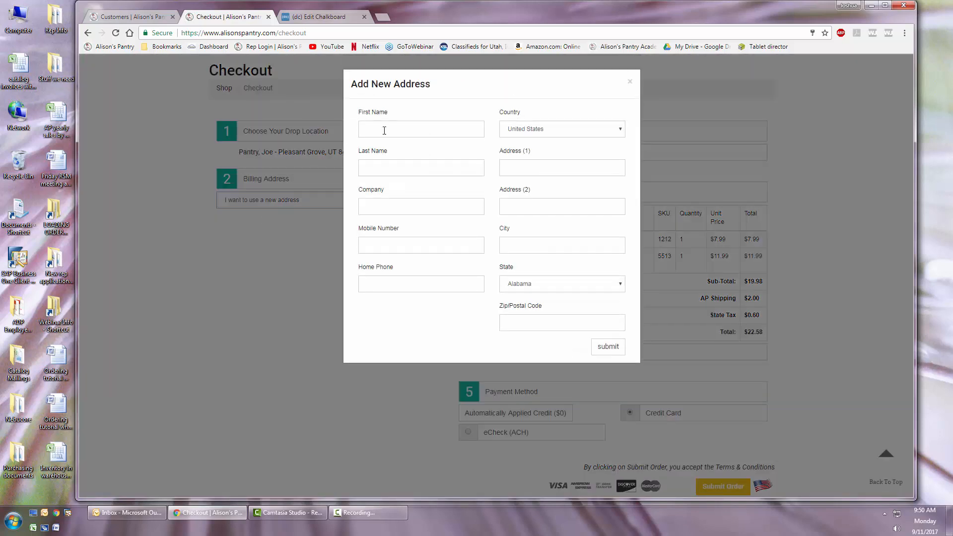
{"action": "left_click", "coordinate": [385, 130]}
- Check the billing address fields in the customer's sellers portal account and return to the checkout
{"action": "key", "text": "ctrl+shift+Tab"}
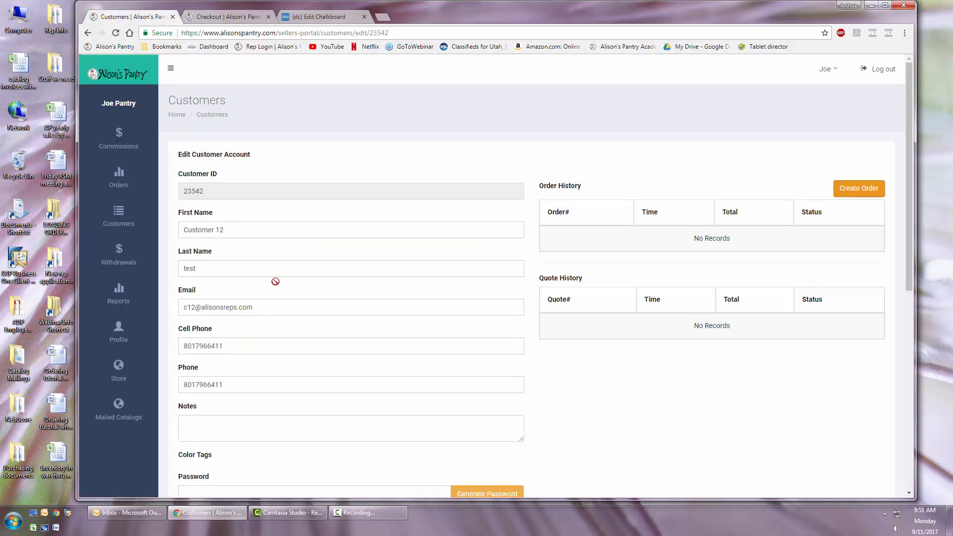
{"action": "scroll", "coordinate": [591, 406], "scroll_direction": "down", "scroll_amount": 7}
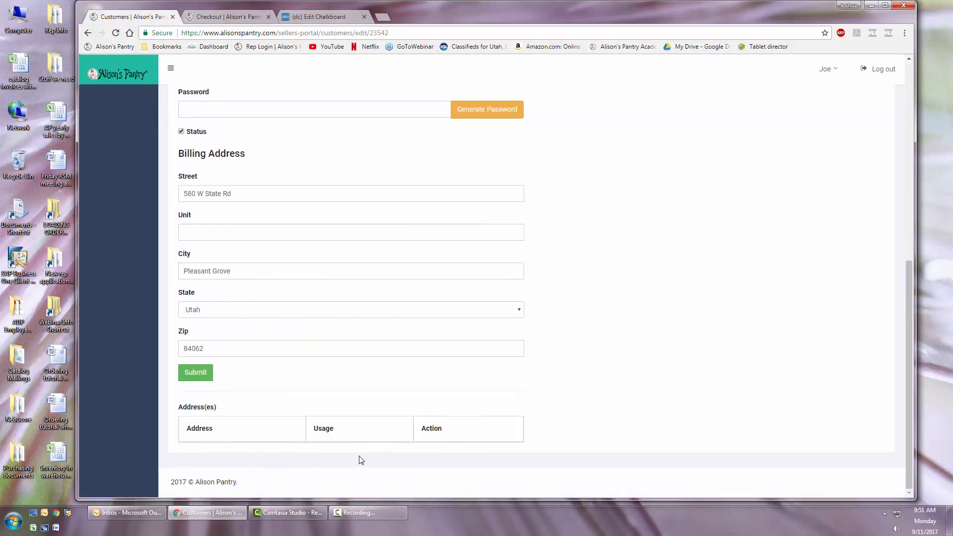
{"action": "key", "text": "ctrl+Tab"}
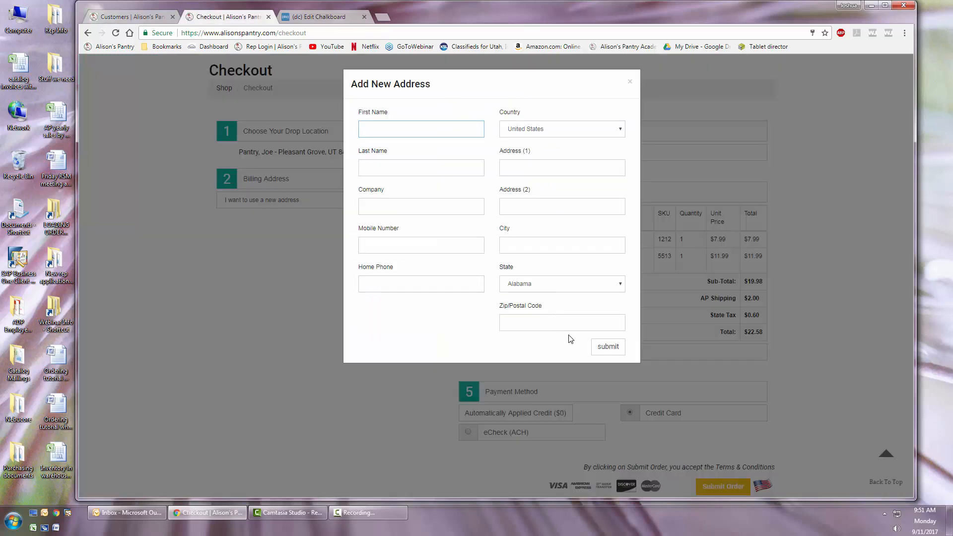
- Close the new address form unfilled and reselect the customer's saved billing address
{"action": "left_click", "coordinate": [633, 80]}
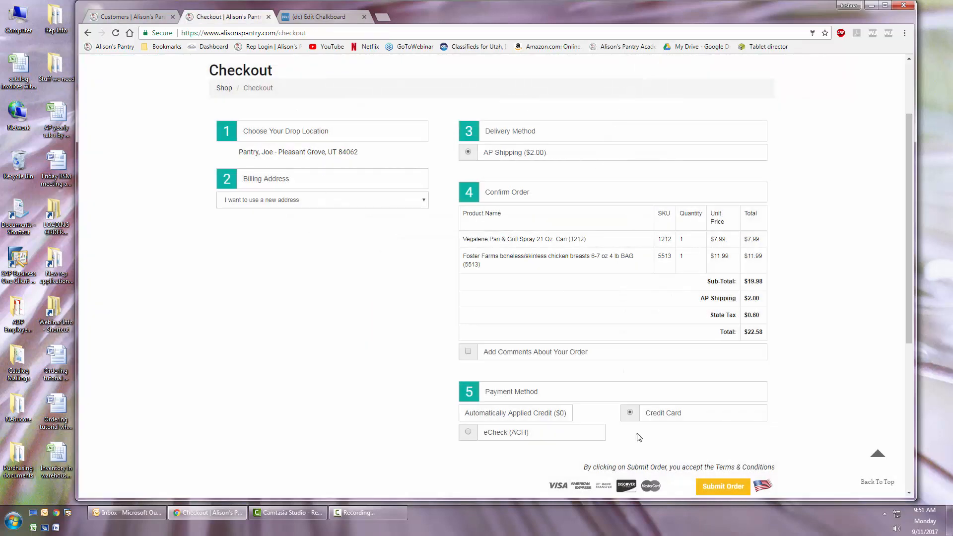
{"action": "left_click", "coordinate": [424, 205]}
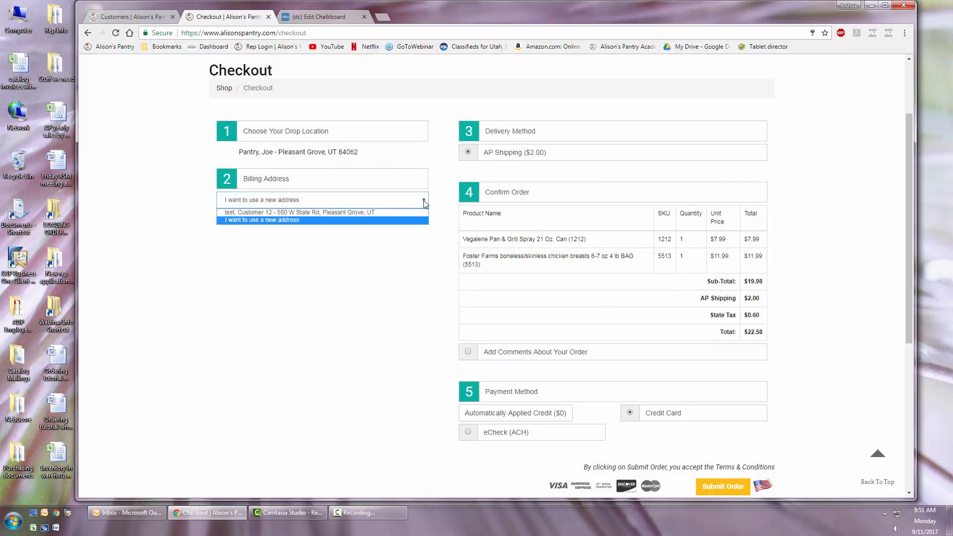
{"action": "left_click", "coordinate": [302, 212]}
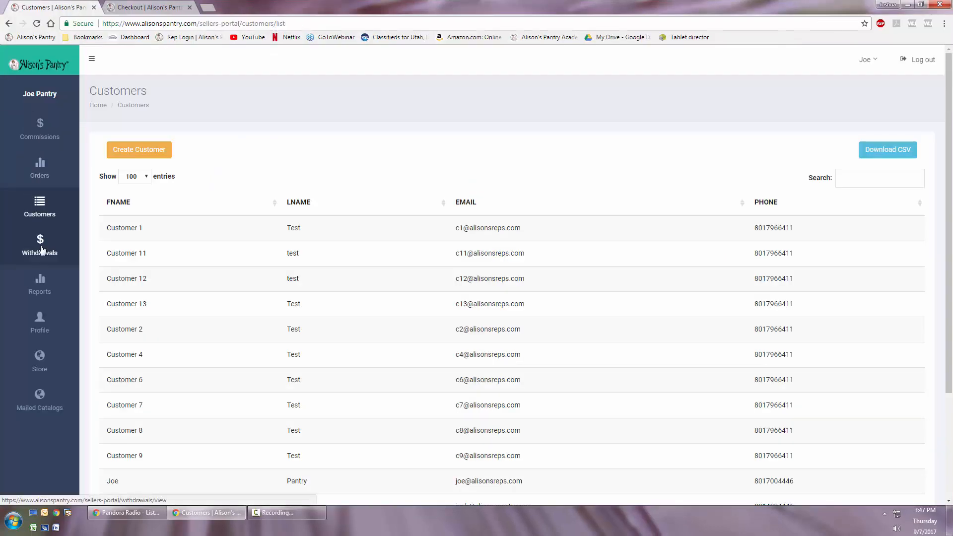
- Open the Withdrawals page of the sellers portal and examine the available balance
{"action": "left_click", "coordinate": [40, 248]}
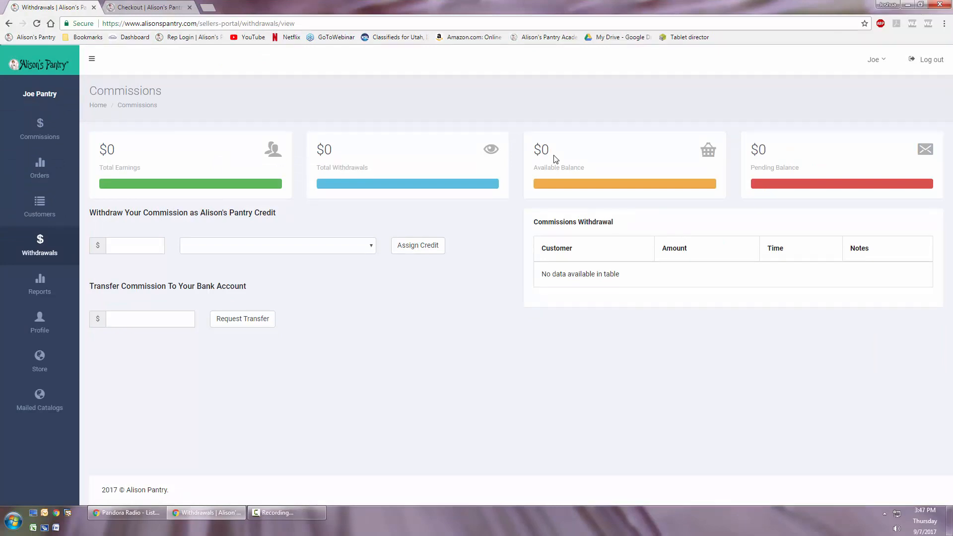
{"action": "left_click_drag", "start_coordinate": [540, 149], "coordinate": [591, 159]}
{"action": "left_click", "coordinate": [576, 157]}
{"action": "left_click", "coordinate": [124, 244]}
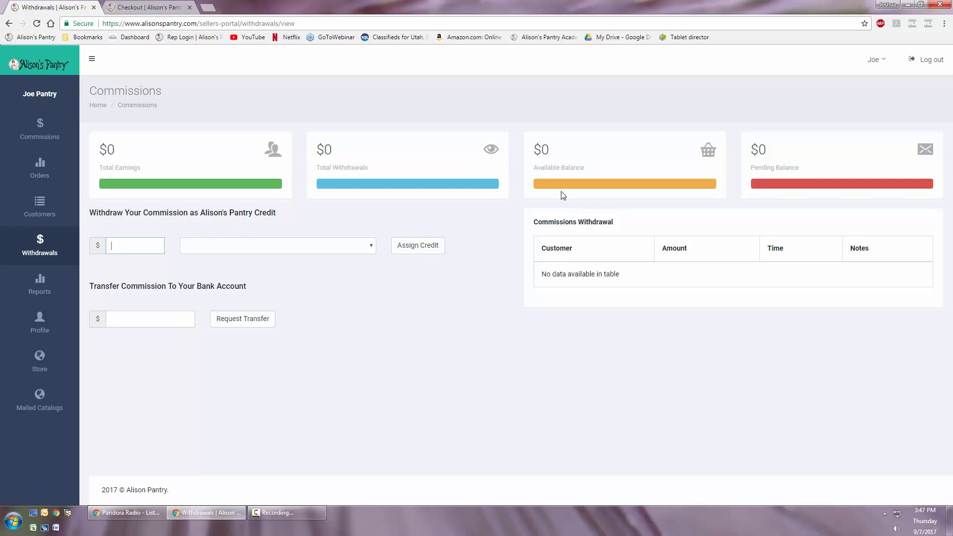
{"action": "left_click_drag", "start_coordinate": [533, 152], "coordinate": [598, 174]}
{"action": "left_click", "coordinate": [550, 150]}
{"action": "left_click_drag", "start_coordinate": [537, 148], "coordinate": [589, 171]}
{"action": "left_click", "coordinate": [571, 162]}
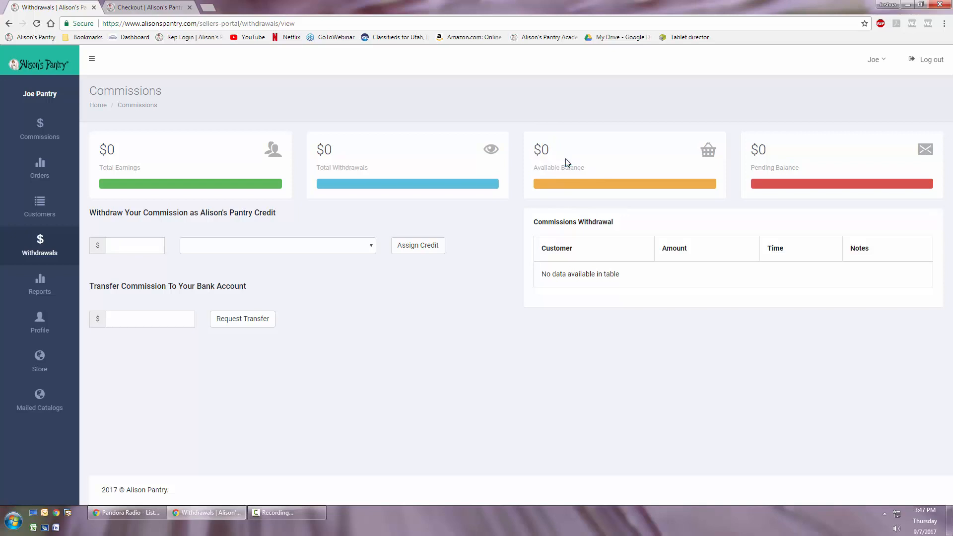
- Enter 90 as the commission amount to withdraw as Alison's Pantry credit and choose a customer to receive it
{"action": "left_click", "coordinate": [126, 250]}
{"action": "type", "text": "90"}
{"action": "left_click", "coordinate": [362, 245]}
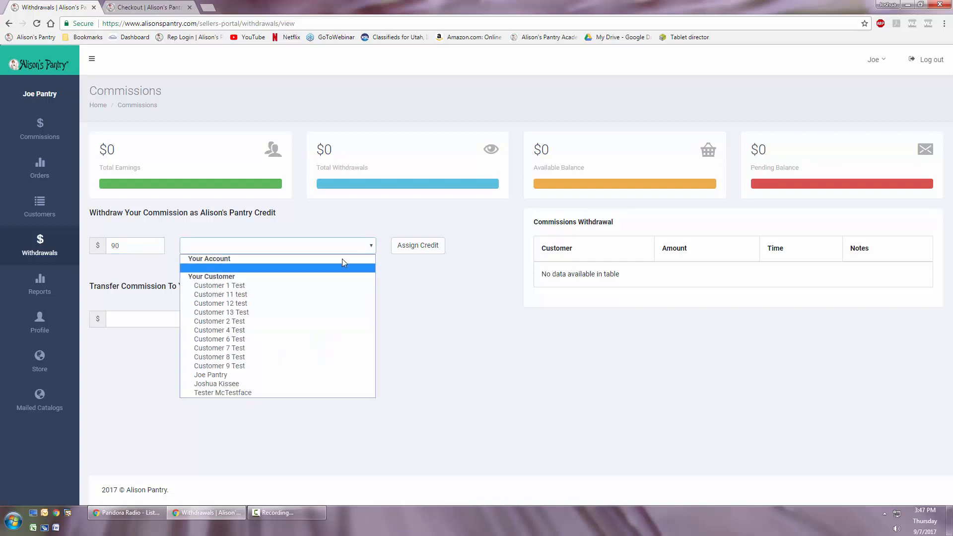
{"action": "left_click", "coordinate": [219, 385]}
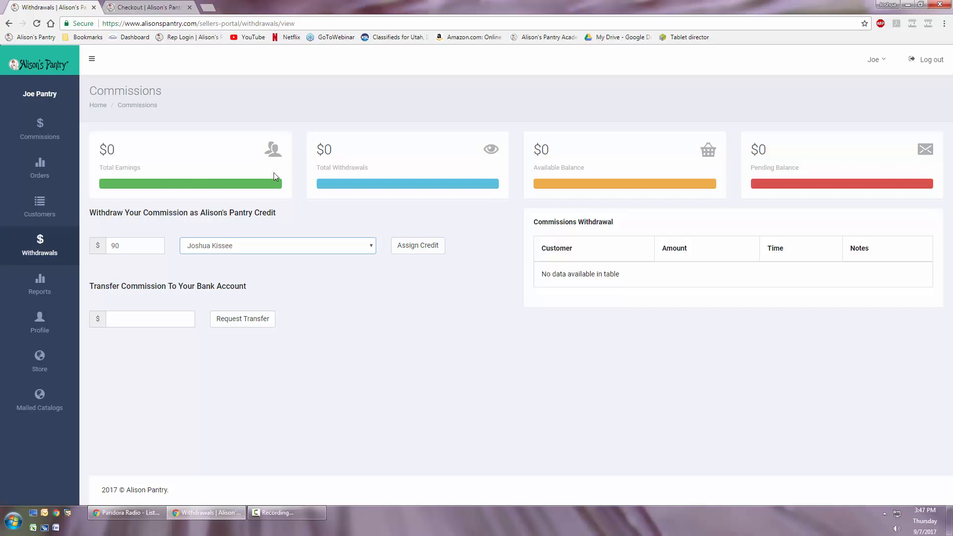
- Check the available balance again and enter 10 as the commission amount to transfer to the bank account
{"action": "left_click", "coordinate": [124, 240]}
{"action": "left_click_drag", "start_coordinate": [535, 143], "coordinate": [584, 168]}
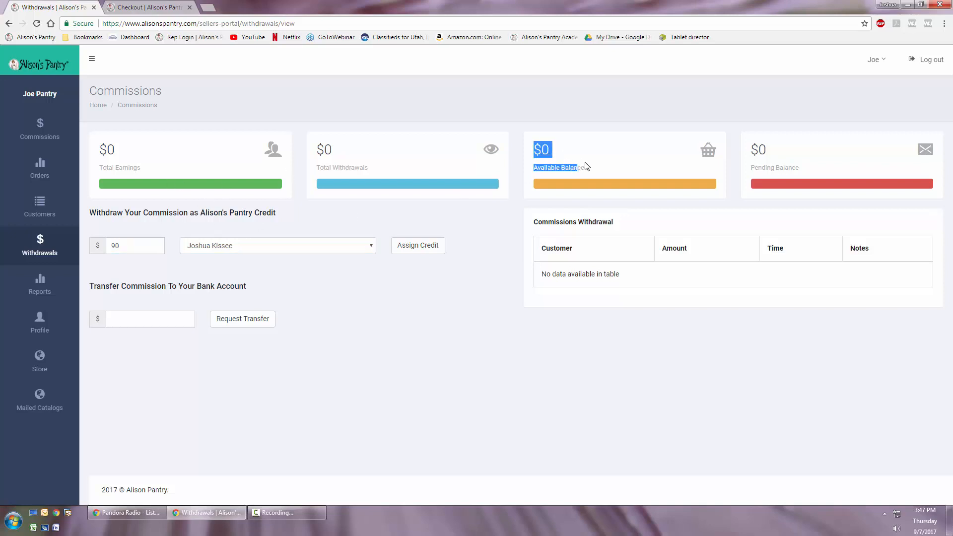
{"action": "left_click", "coordinate": [127, 321]}
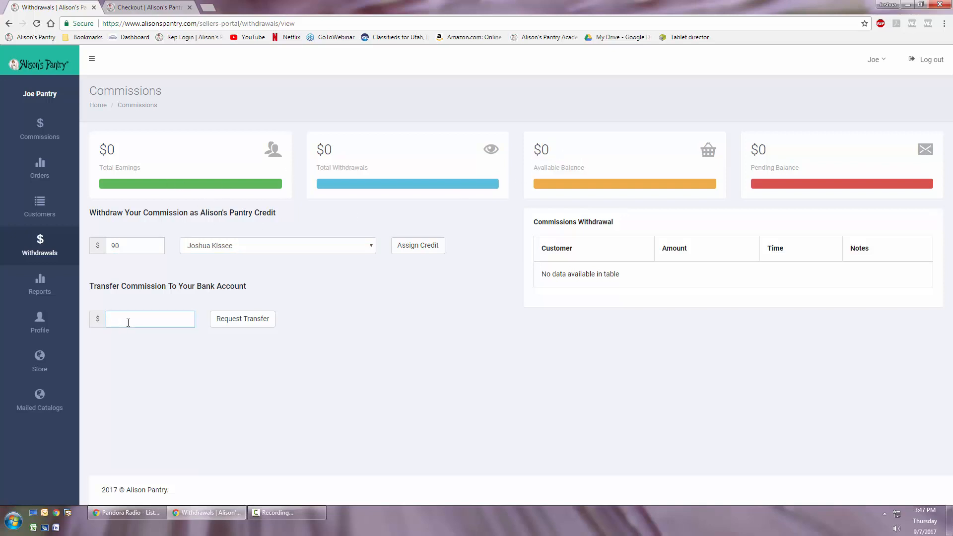
{"action": "type", "text": "10"}
- Change the credit withdrawal amount to 2 and assign it to the last customer in the recipient list
{"action": "left_click", "coordinate": [99, 245]}
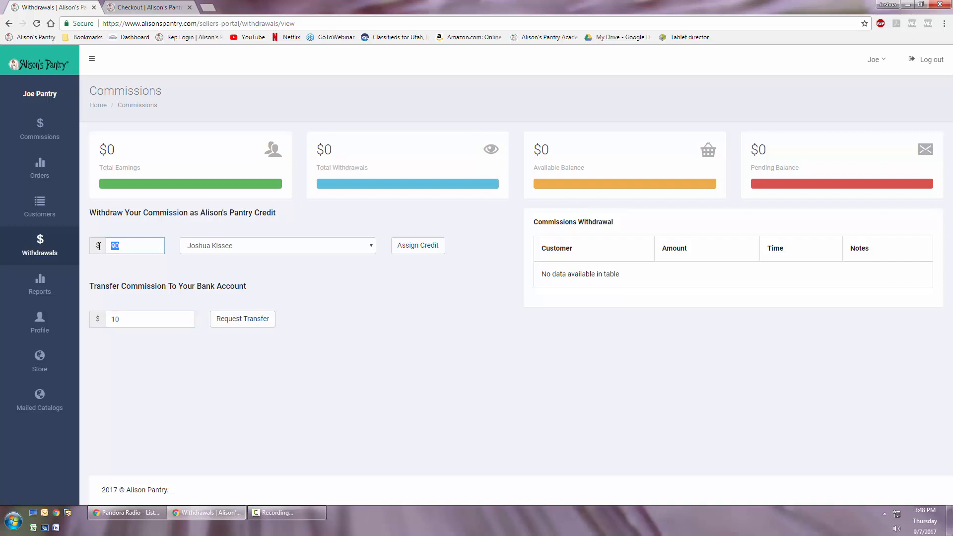
{"action": "type", "text": "2"}
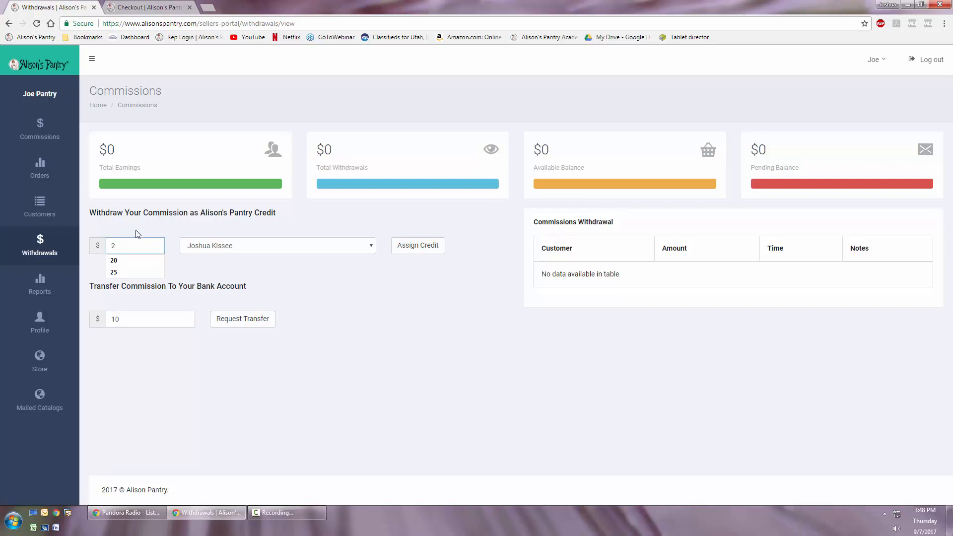
{"action": "left_click", "coordinate": [327, 246]}
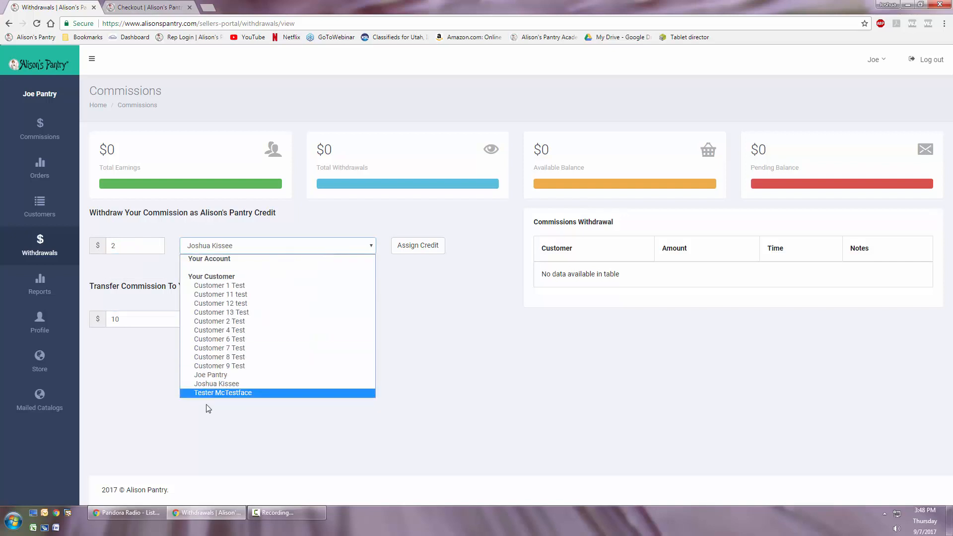
{"action": "left_click", "coordinate": [220, 393]}
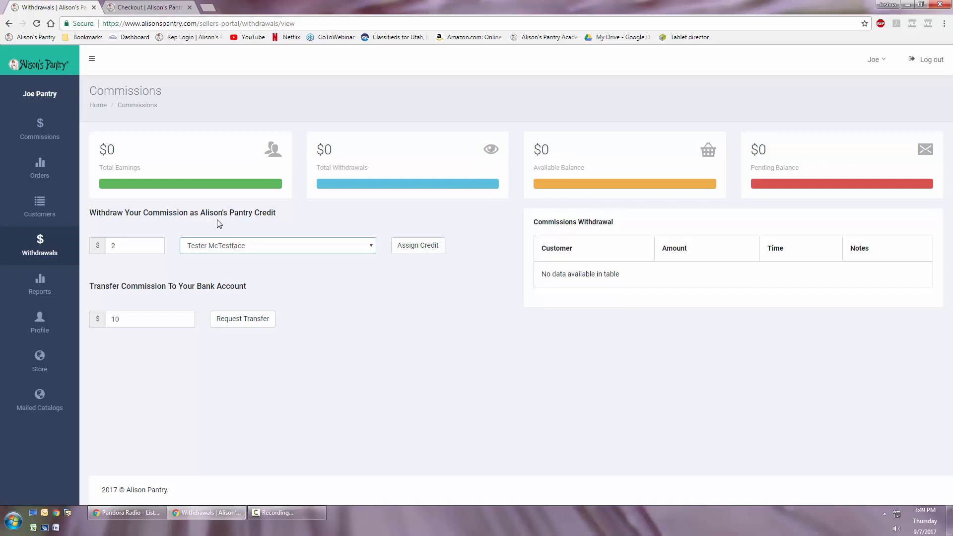
{"action": "left_click", "coordinate": [227, 246]}
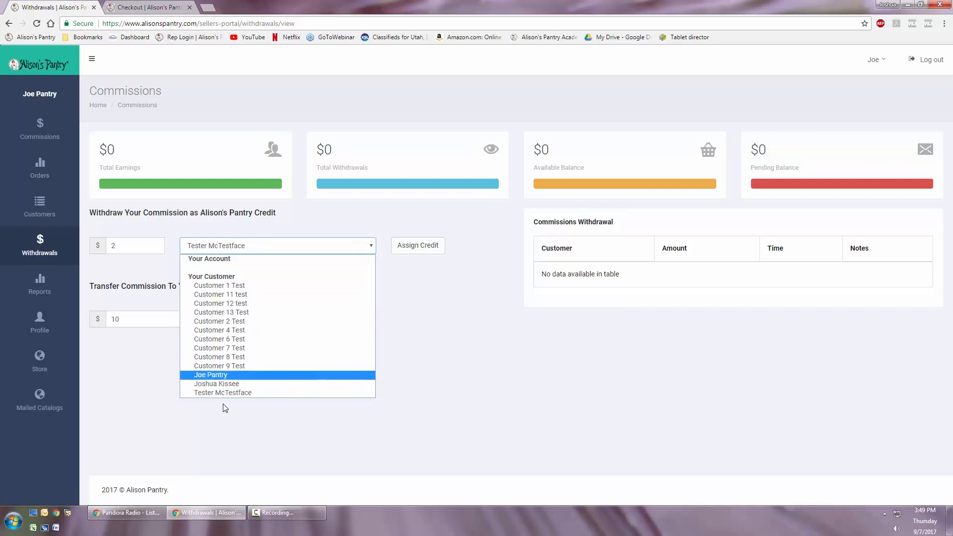
- Open the seller's own account page in the store and view its Credit section
{"action": "left_click", "coordinate": [148, 7]}
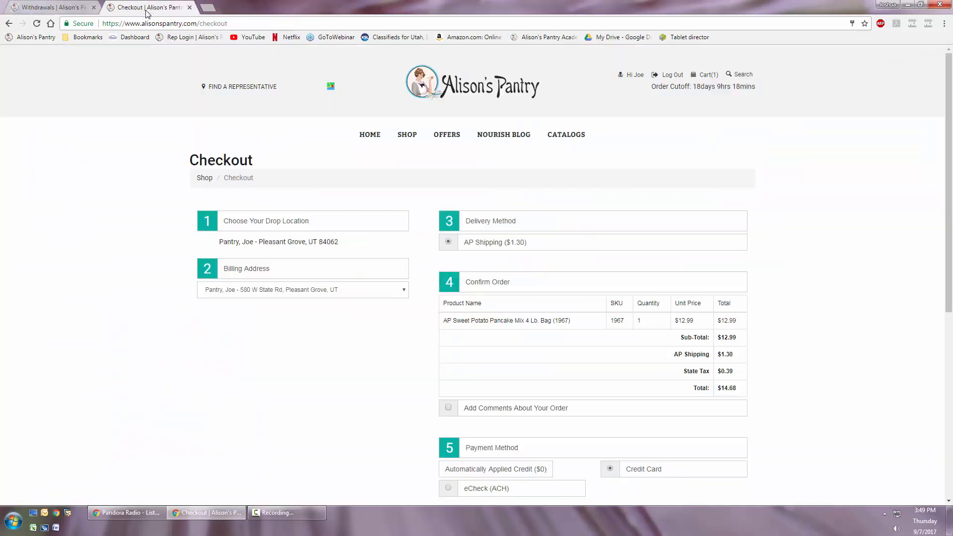
{"action": "left_click", "coordinate": [633, 74]}
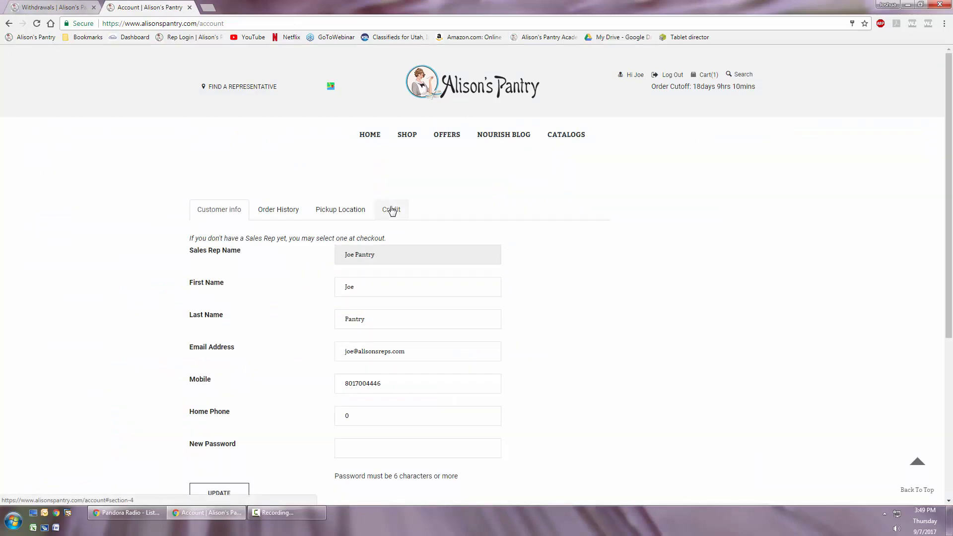
{"action": "left_click", "coordinate": [392, 209]}
- Open the Commissions sales report from the portal's reports and review the available cutoff dates
{"action": "left_click", "coordinate": [50, 7]}
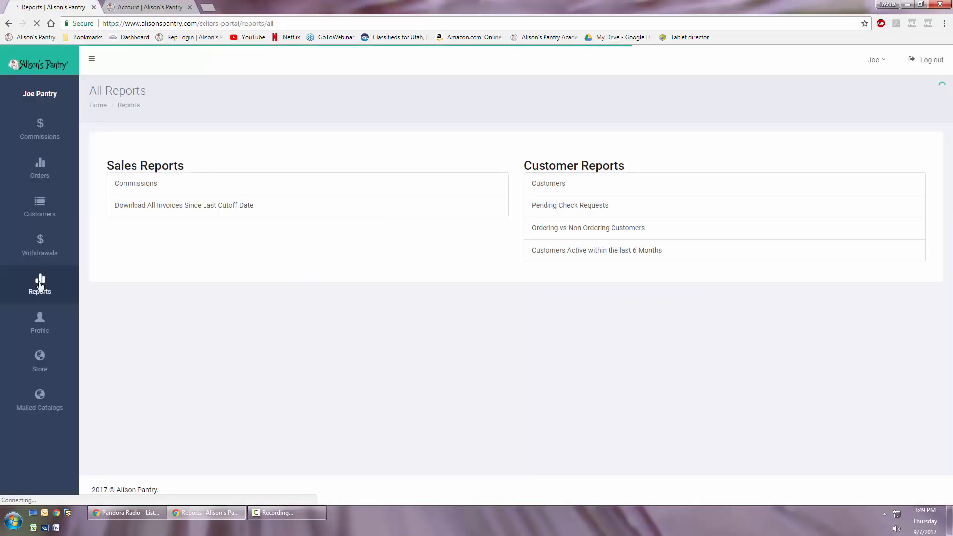
{"action": "left_click", "coordinate": [130, 185]}
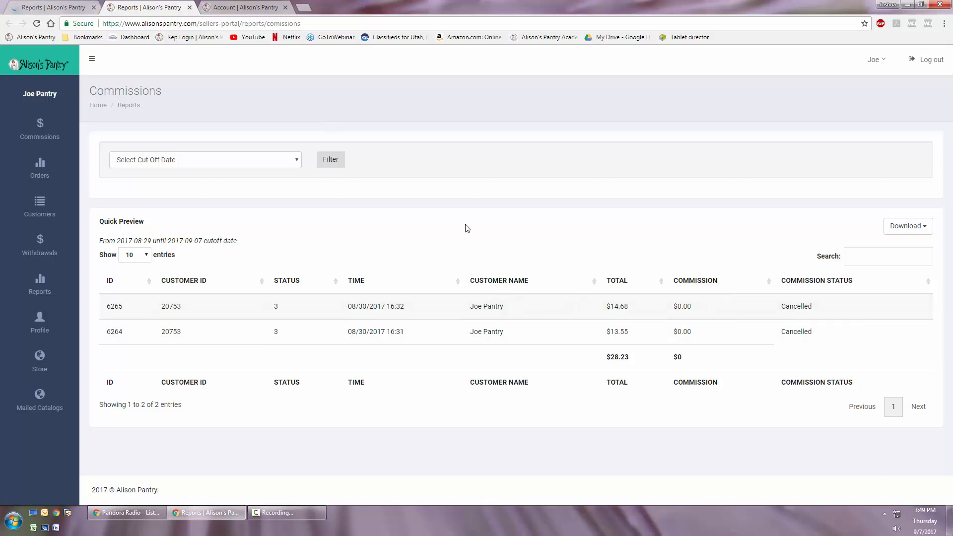
{"action": "left_click", "coordinate": [199, 160]}
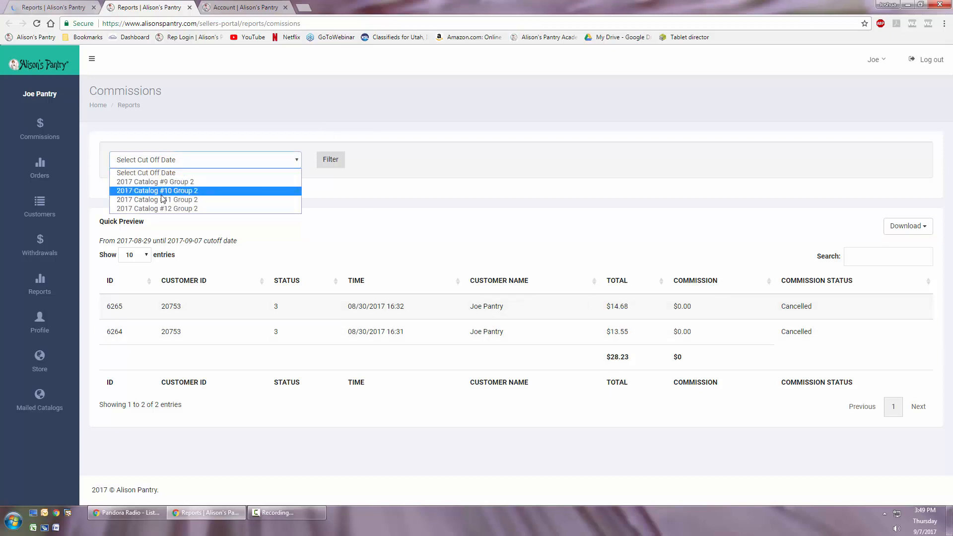
{"action": "left_click", "coordinate": [533, 293]}
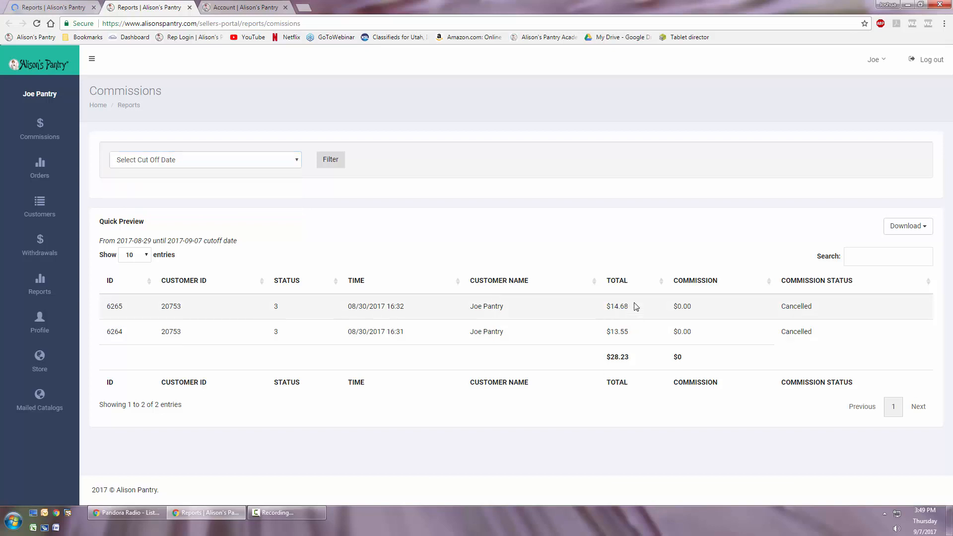
- Filter the commissions report by the 2017 Catalog #10 Group 2 cutoff
{"action": "left_click", "coordinate": [208, 163]}
{"action": "left_click", "coordinate": [186, 191]}
{"action": "left_click", "coordinate": [331, 159]}
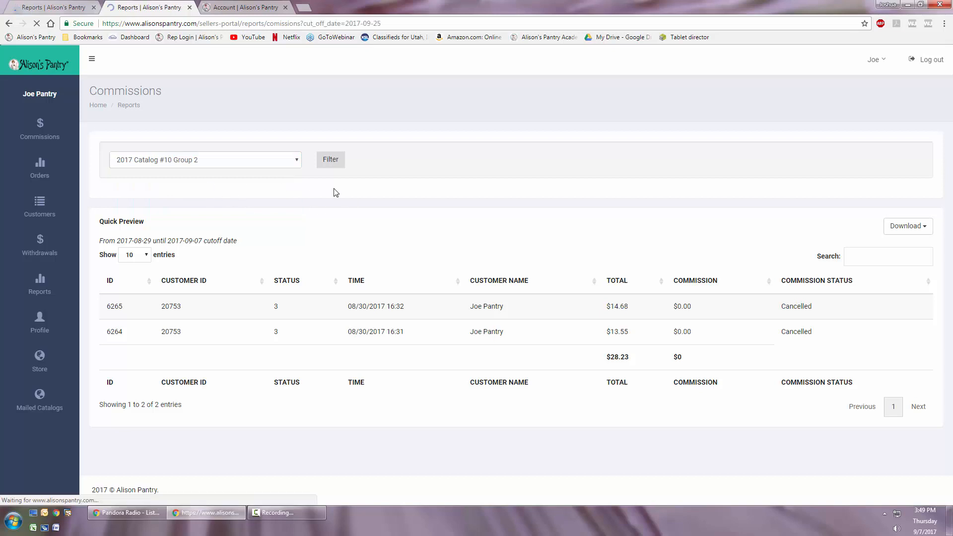
- Filter the commissions report by the 2017 Catalog #11 Group 2 cutoff
{"action": "left_click", "coordinate": [250, 159]}
{"action": "left_click", "coordinate": [188, 199]}
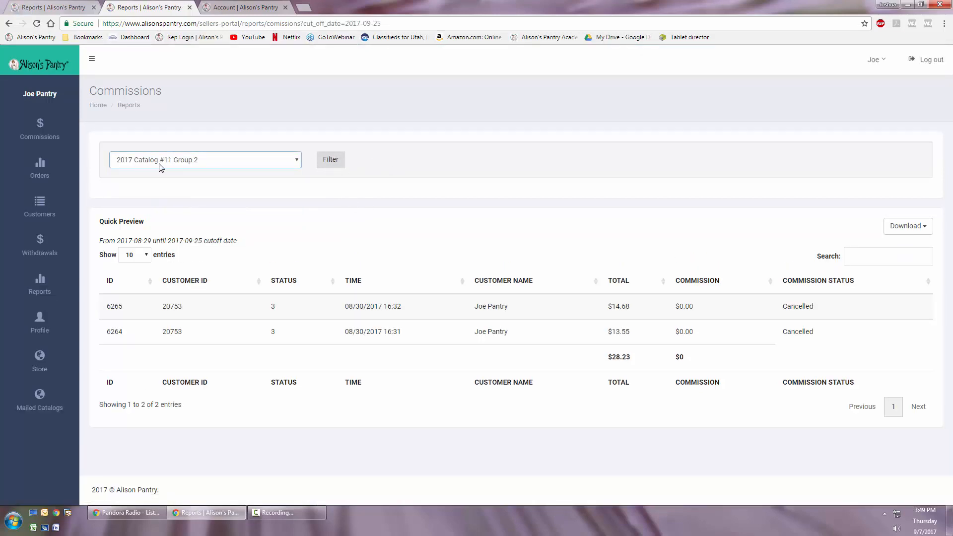
{"action": "left_click", "coordinate": [330, 163]}
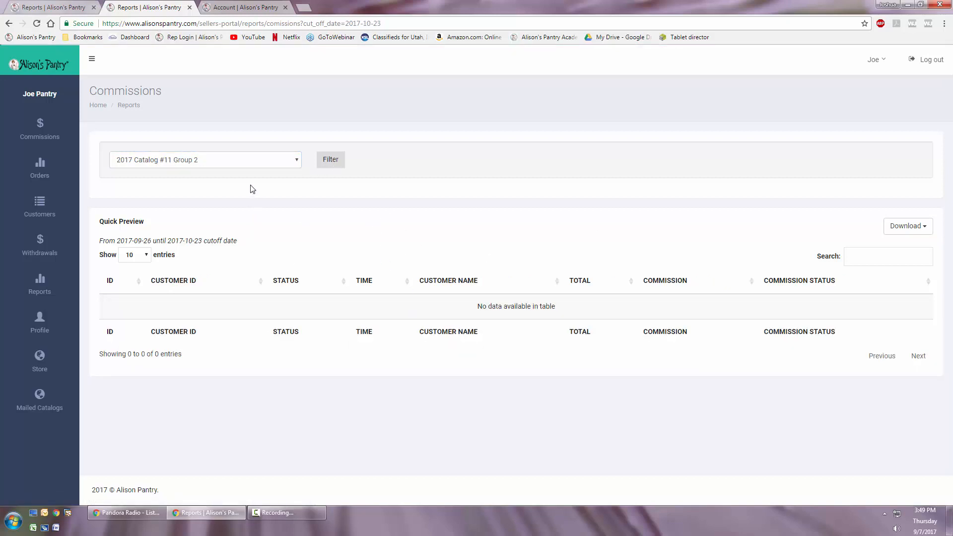
- Switch the commissions report filter back to 2017 Catalog #10 Group 2
{"action": "left_click", "coordinate": [238, 160]}
{"action": "left_click", "coordinate": [163, 191]}
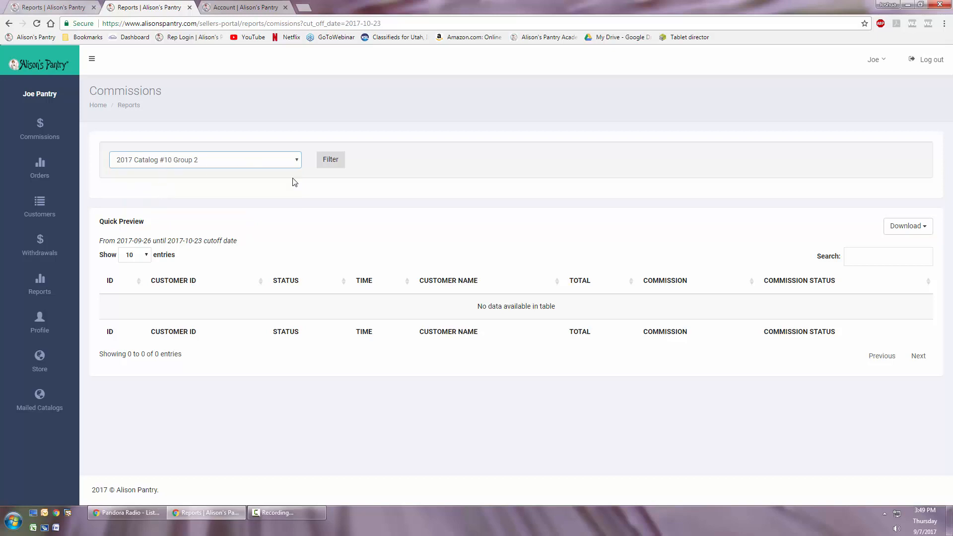
{"action": "left_click", "coordinate": [331, 159]}
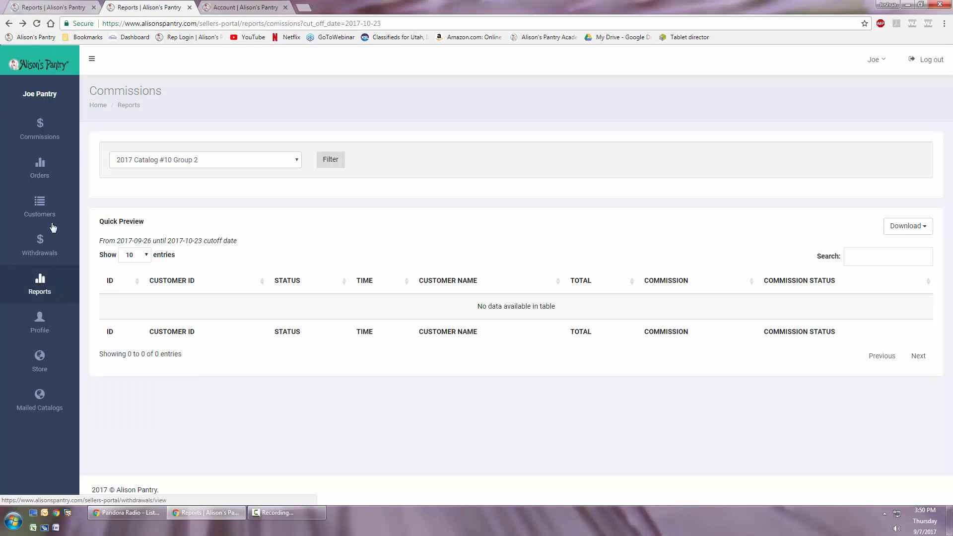
- Close the commissions report, open the invoices report and filter it by the 2017 Catalog #10 Group 2 cutoff
{"action": "left_click", "coordinate": [190, 8]}
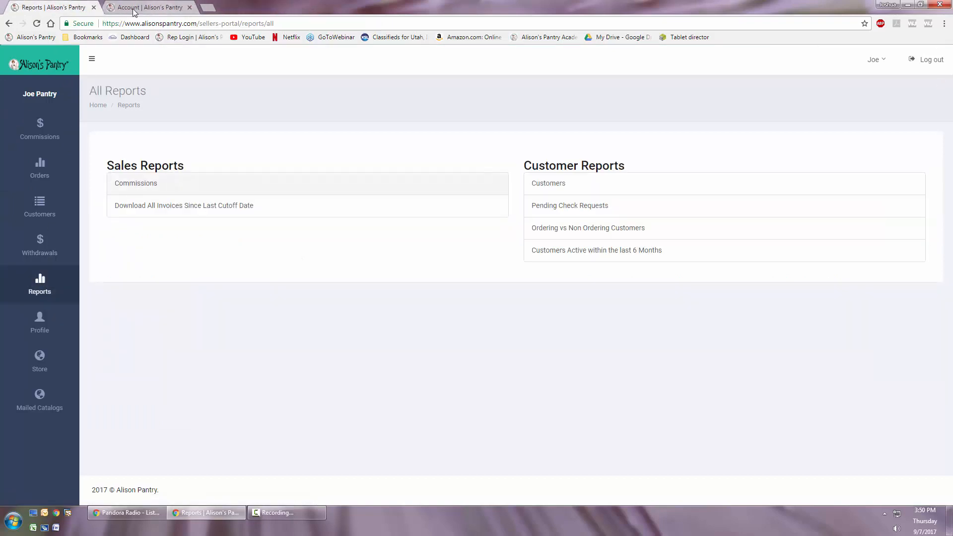
{"action": "left_click", "coordinate": [187, 210]}
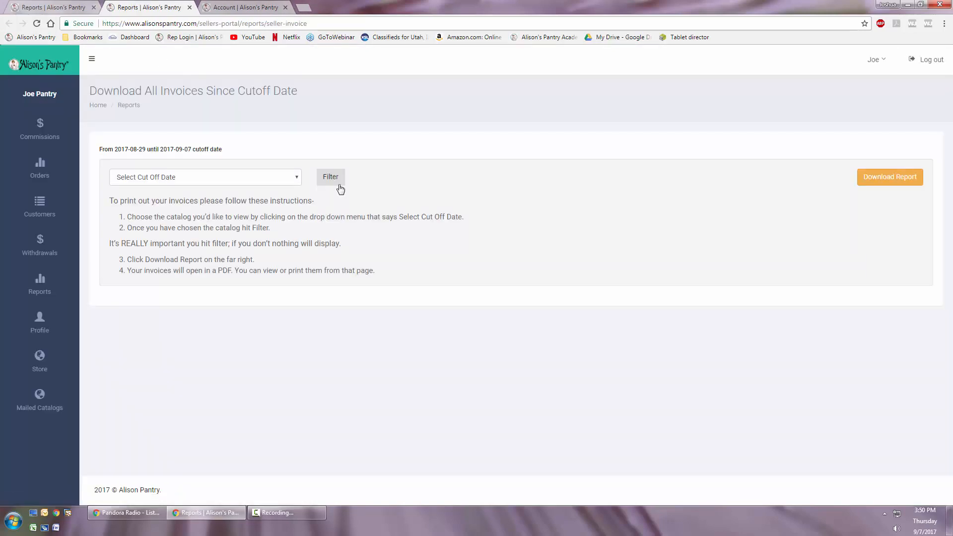
{"action": "left_click", "coordinate": [221, 179]}
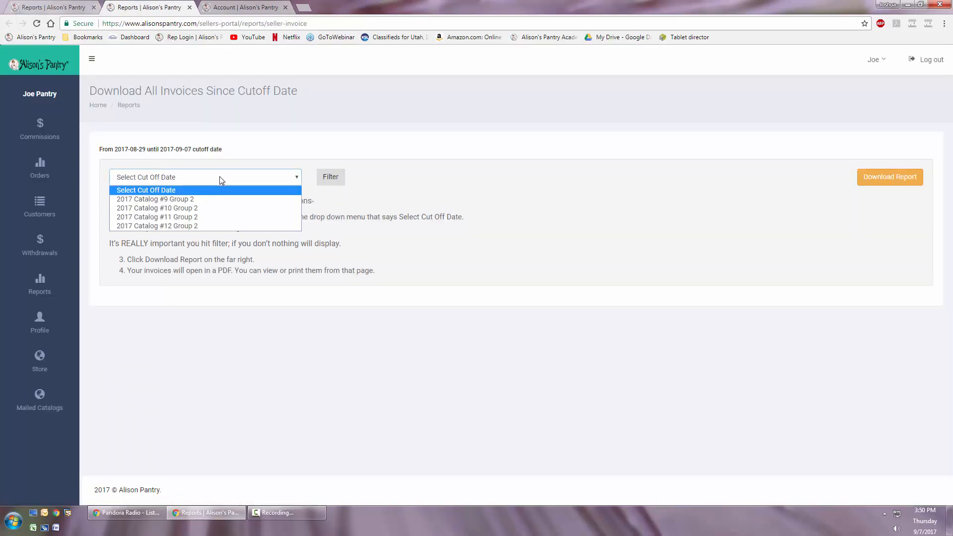
{"action": "left_click", "coordinate": [151, 211]}
{"action": "left_click", "coordinate": [334, 180]}
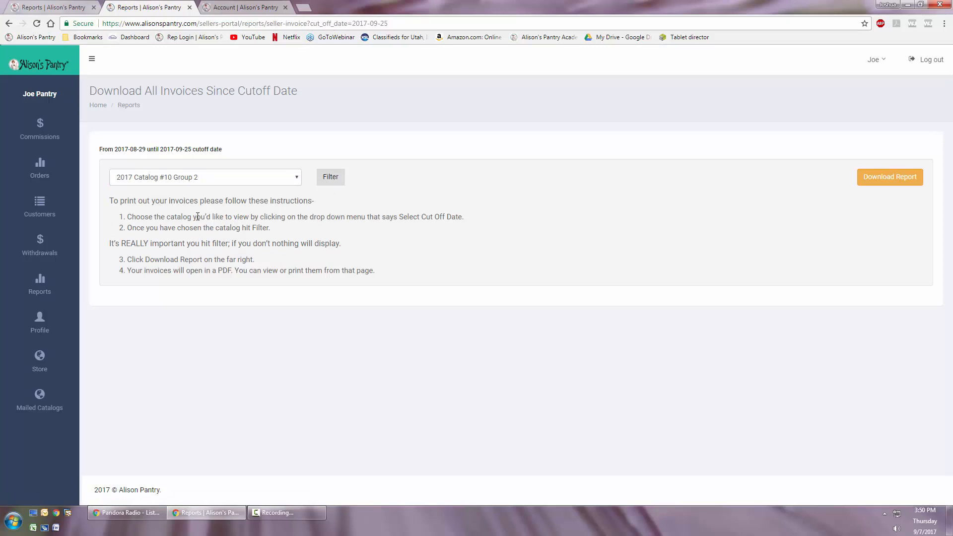
- Download the filtered invoices as a PDF and examine the sweet potato pancake mix line on the second invoice
{"action": "left_click", "coordinate": [891, 180]}
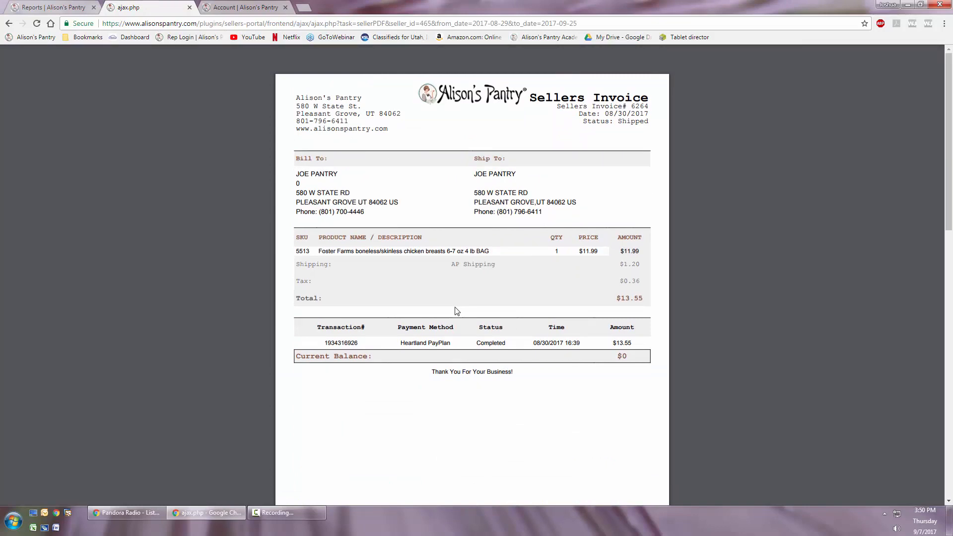
{"action": "scroll", "coordinate": [455, 310], "scroll_direction": "down", "scroll_amount": 6}
{"action": "scroll", "coordinate": [368, 370], "scroll_direction": "down", "scroll_amount": 12}
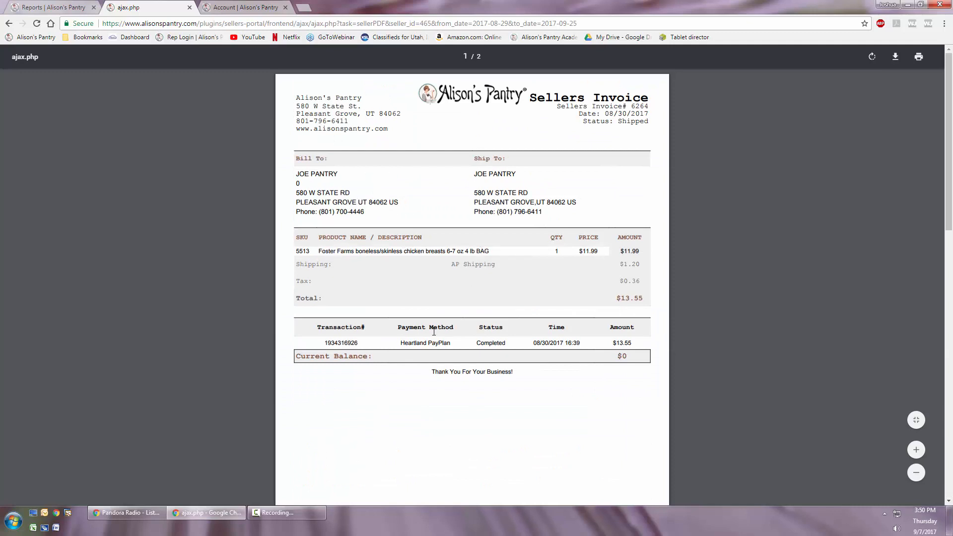
{"action": "scroll", "coordinate": [434, 332], "scroll_direction": "down", "scroll_amount": 10}
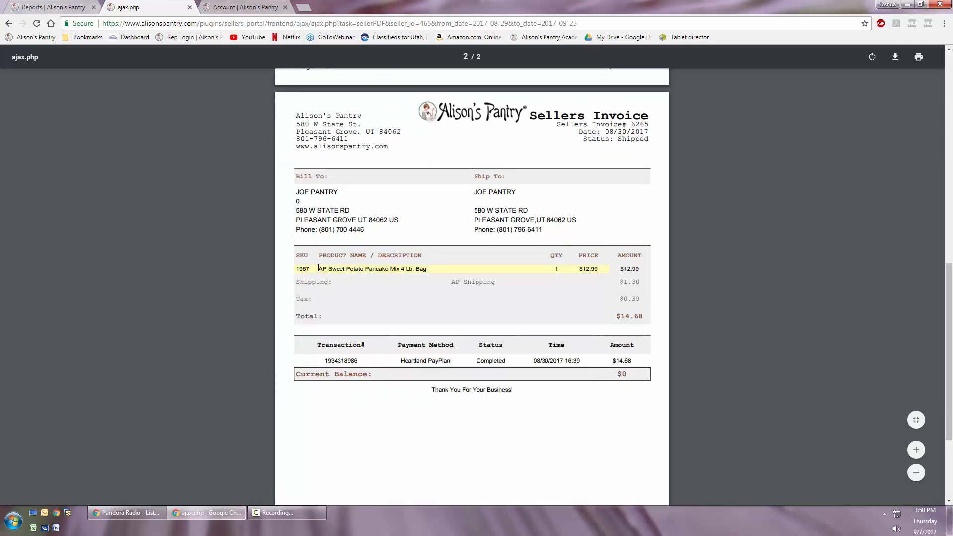
{"action": "left_click_drag", "start_coordinate": [318, 268], "coordinate": [455, 268]}
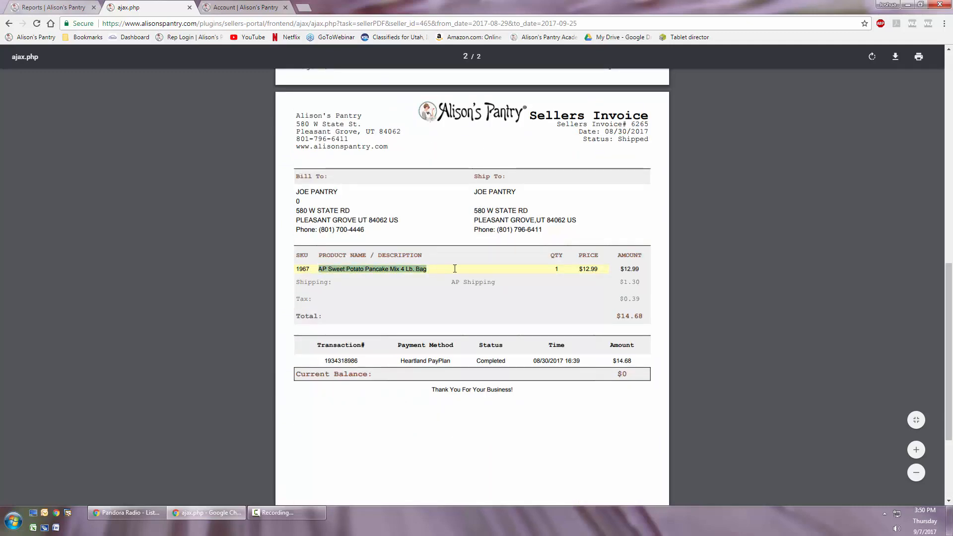
{"action": "left_click", "coordinate": [455, 269]}
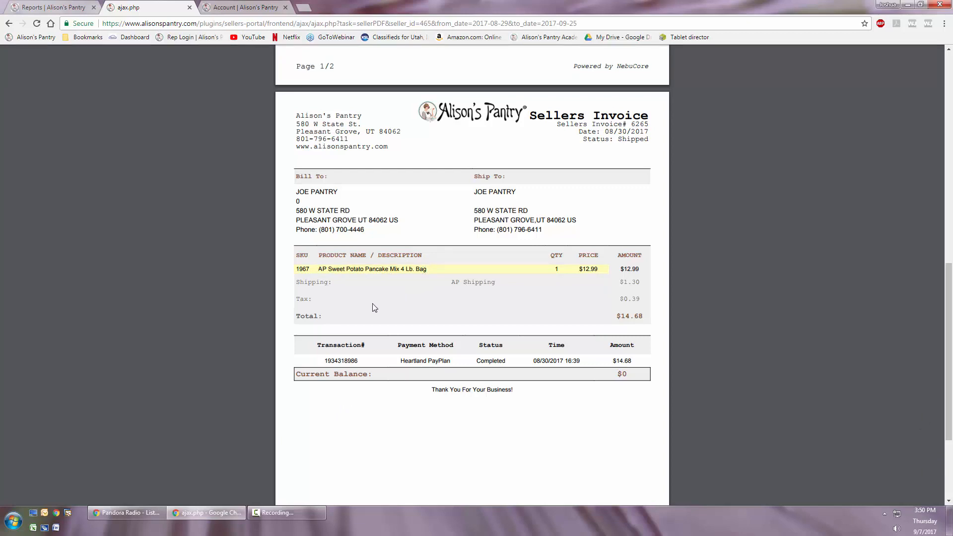
- Examine the chicken breasts line on the first invoice and look through the rest of the PDF
{"action": "scroll", "coordinate": [373, 305], "scroll_direction": "down", "scroll_amount": 10}
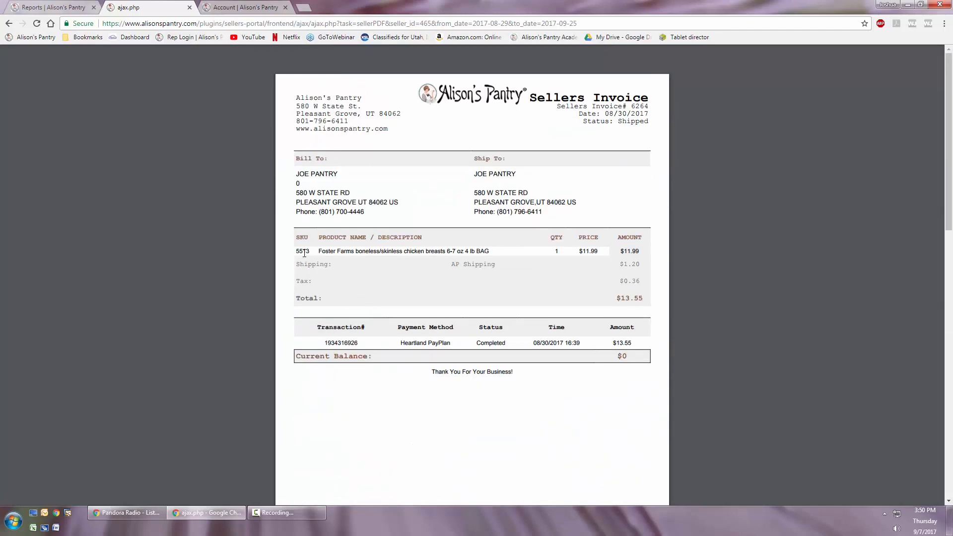
{"action": "left_click_drag", "start_coordinate": [300, 254], "coordinate": [492, 252]}
{"action": "left_click", "coordinate": [548, 256]}
{"action": "scroll", "coordinate": [440, 278], "scroll_direction": "down", "scroll_amount": 10}
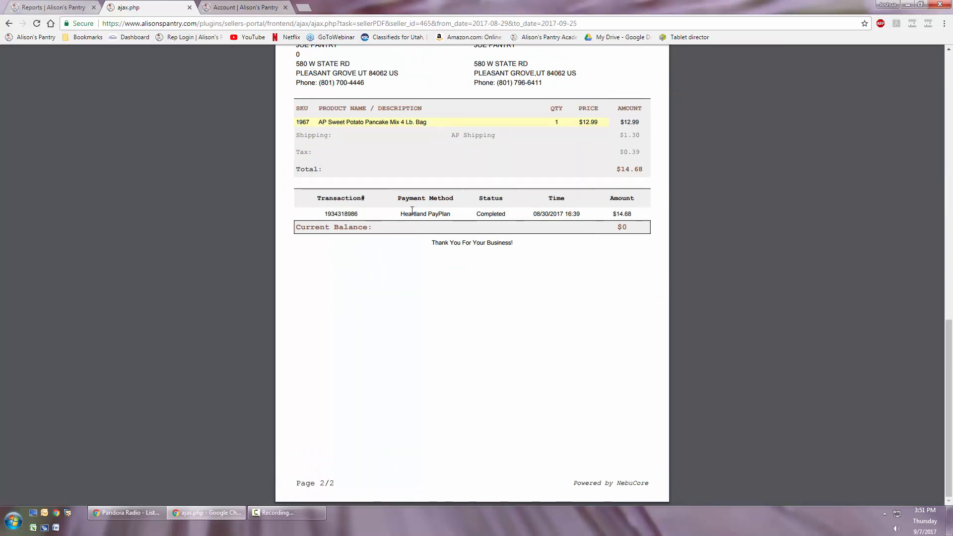
{"action": "scroll", "coordinate": [411, 304], "scroll_direction": "up", "scroll_amount": 6}
{"action": "scroll", "coordinate": [412, 304], "scroll_direction": "up", "scroll_amount": 5}
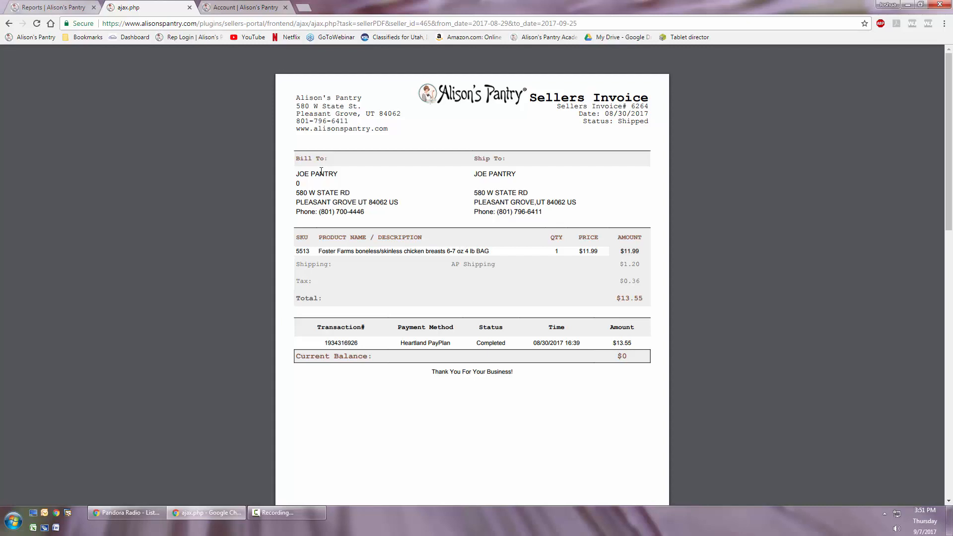
- Return to the invoices report, review its available catalog cutoffs and go back to the list of all reports
{"action": "key", "text": "alt+Left"}
{"action": "left_click", "coordinate": [174, 179]}
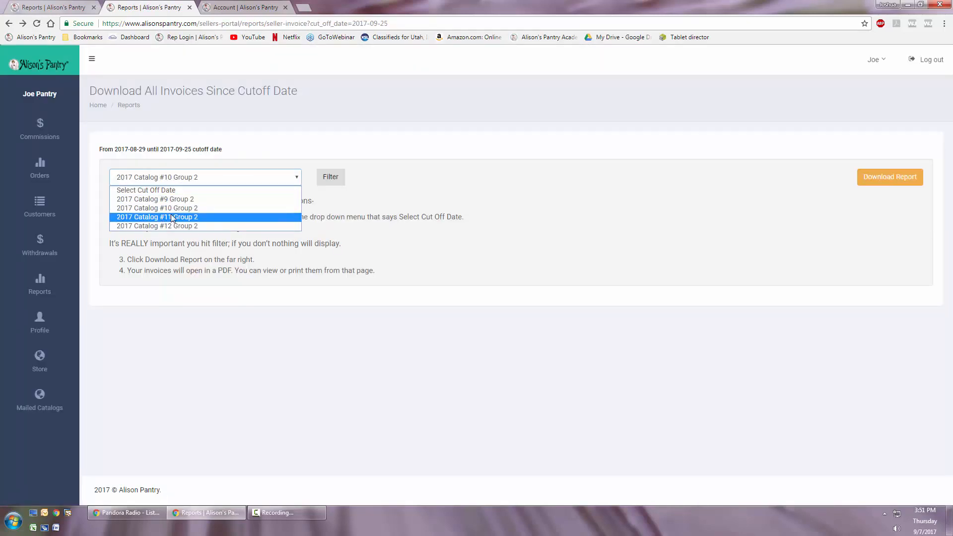
{"action": "left_click", "coordinate": [485, 228]}
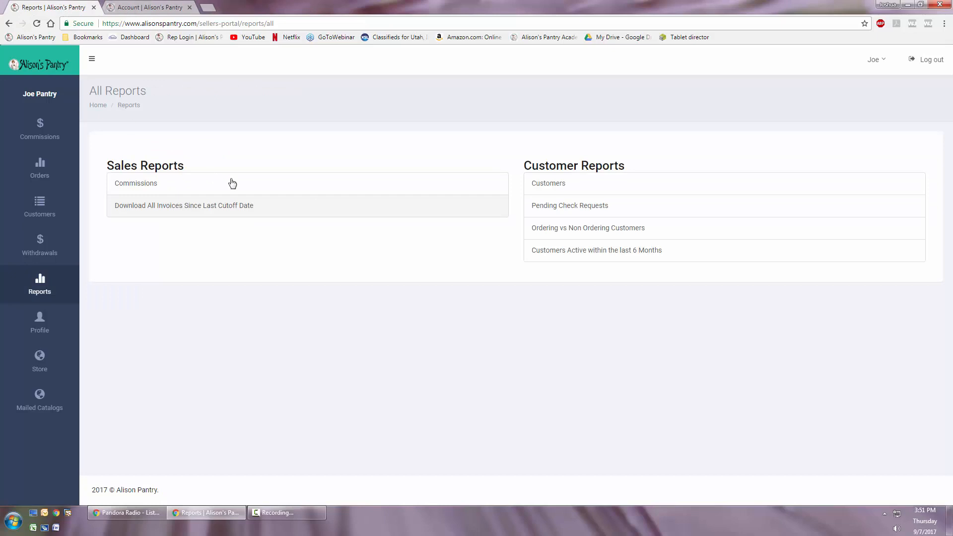
- Open the Customers report, download it as a PDF, review the customer list and return to the report
{"action": "left_click", "coordinate": [540, 187]}
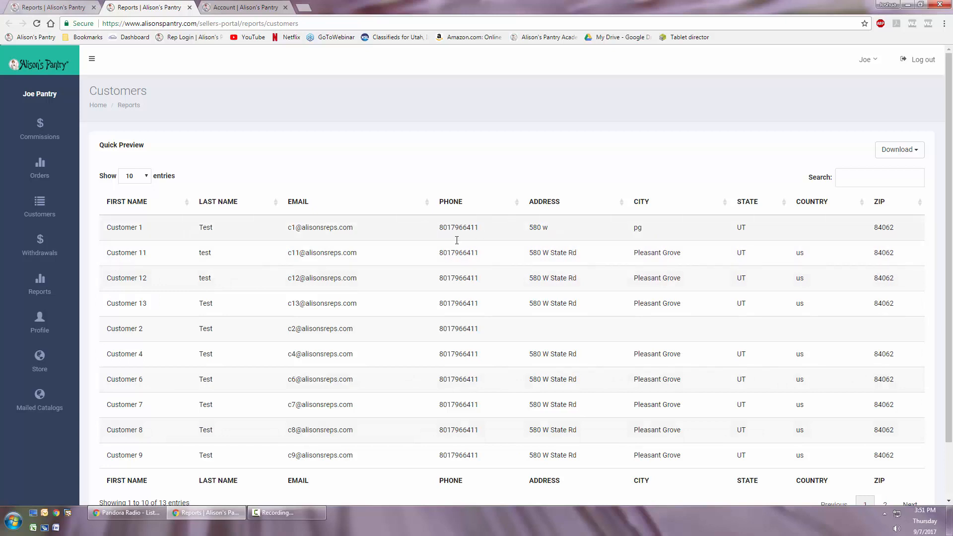
{"action": "left_click", "coordinate": [897, 151]}
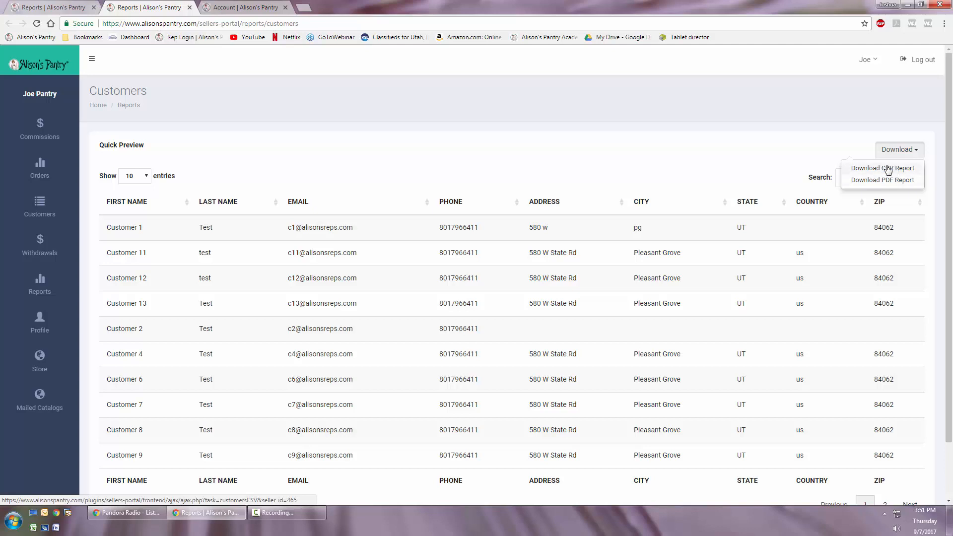
{"action": "left_click", "coordinate": [863, 180]}
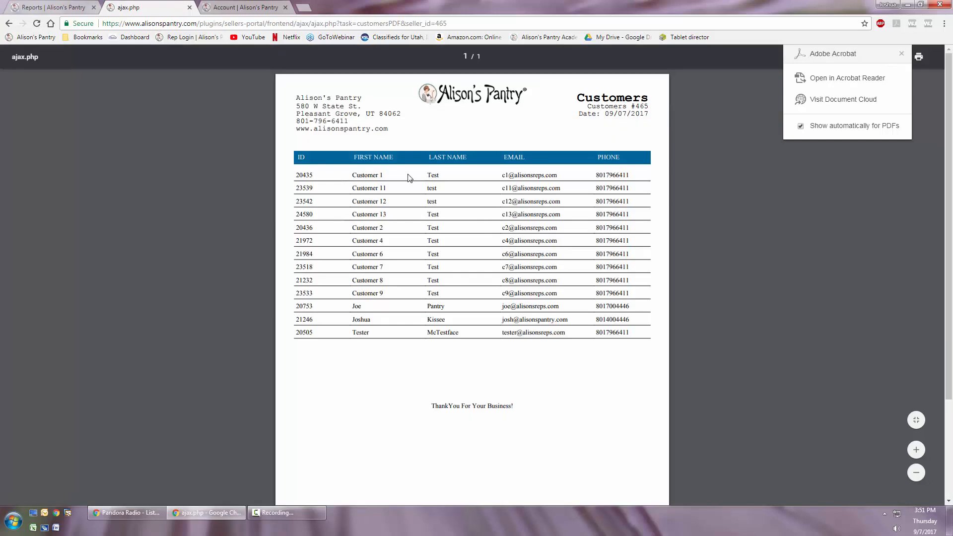
{"action": "scroll", "coordinate": [495, 320], "scroll_direction": "down", "scroll_amount": 3}
{"action": "scroll", "coordinate": [496, 323], "scroll_direction": "up", "scroll_amount": 3}
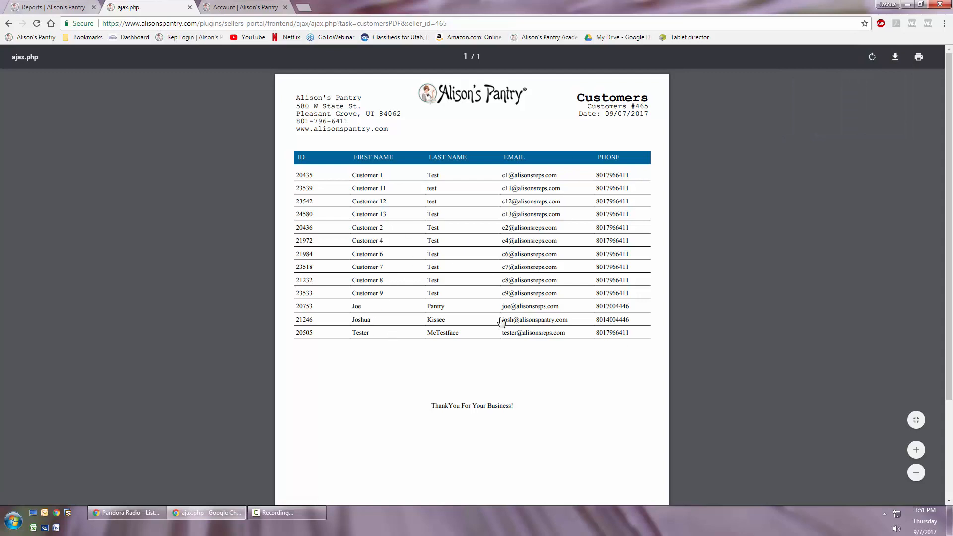
{"action": "key", "text": "alt+Left"}
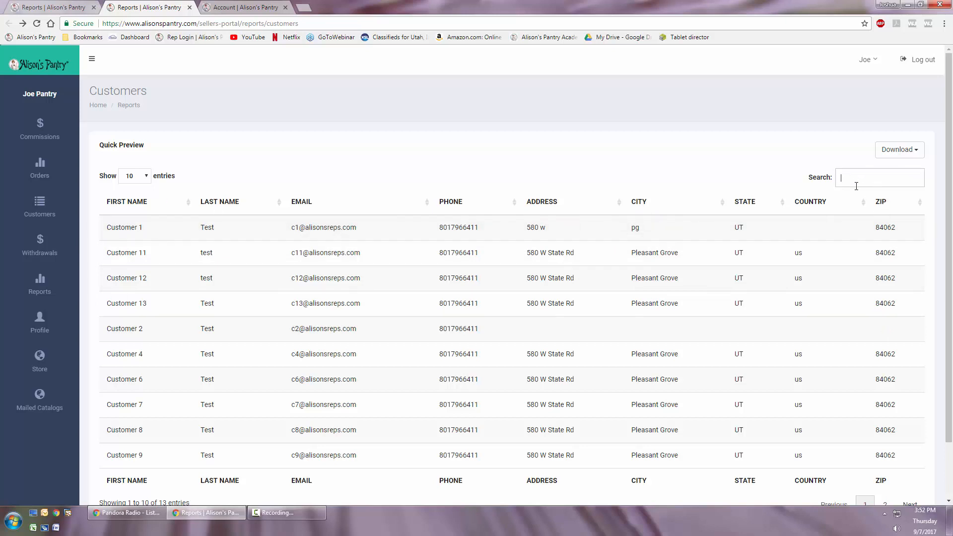
- Look at the Pending Check Requests report and close it
{"action": "left_click", "coordinate": [562, 210]}
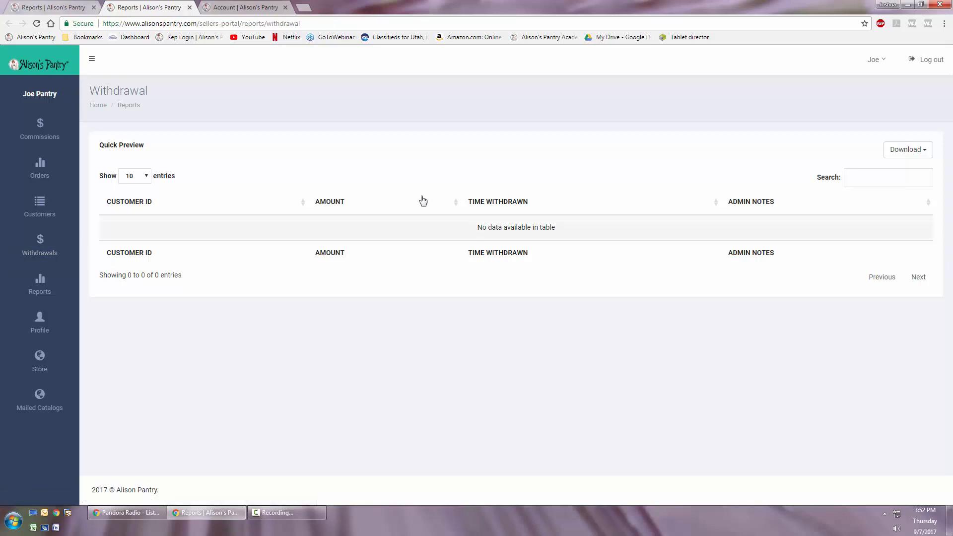
{"action": "key", "text": "ctrl+w"}
- Open the Ordering vs Non Ordering Customers report and filter it by the 2017 Catalog #10 Group 2 cutoff
{"action": "left_click", "coordinate": [565, 229]}
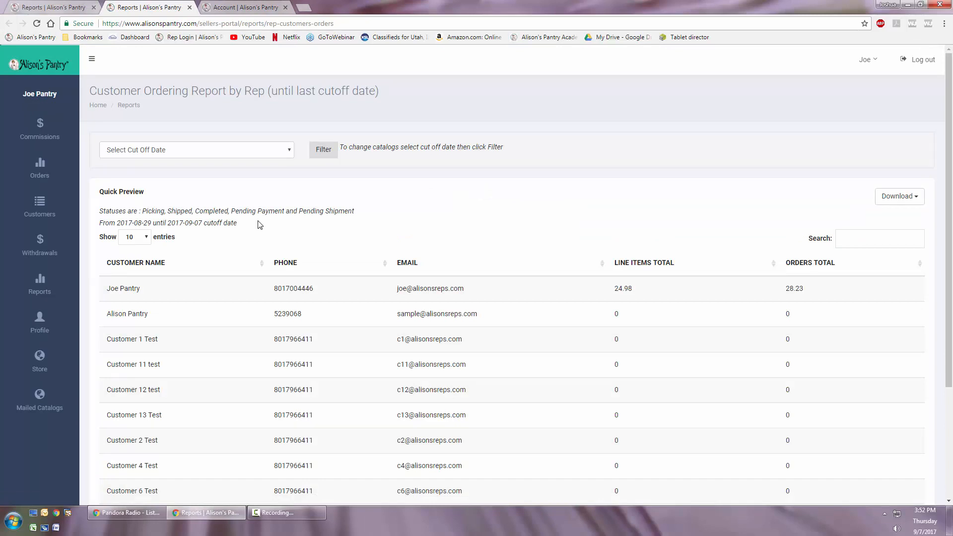
{"action": "left_click", "coordinate": [207, 156]}
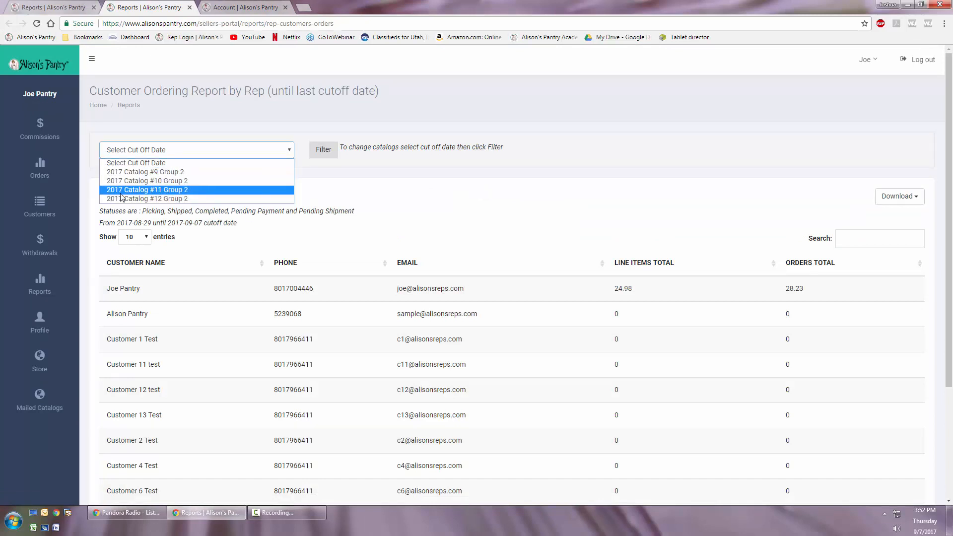
{"action": "left_click", "coordinate": [141, 175]}
{"action": "left_click", "coordinate": [324, 150]}
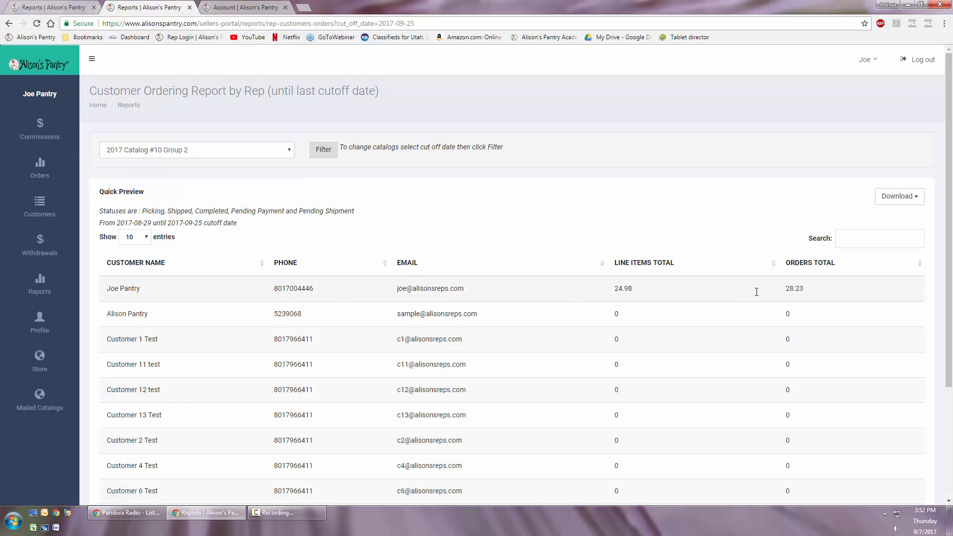
- Review the line item and order totals per customer, view the report as a PDF and return to it
{"action": "scroll", "coordinate": [536, 330], "scroll_direction": "down", "scroll_amount": 3}
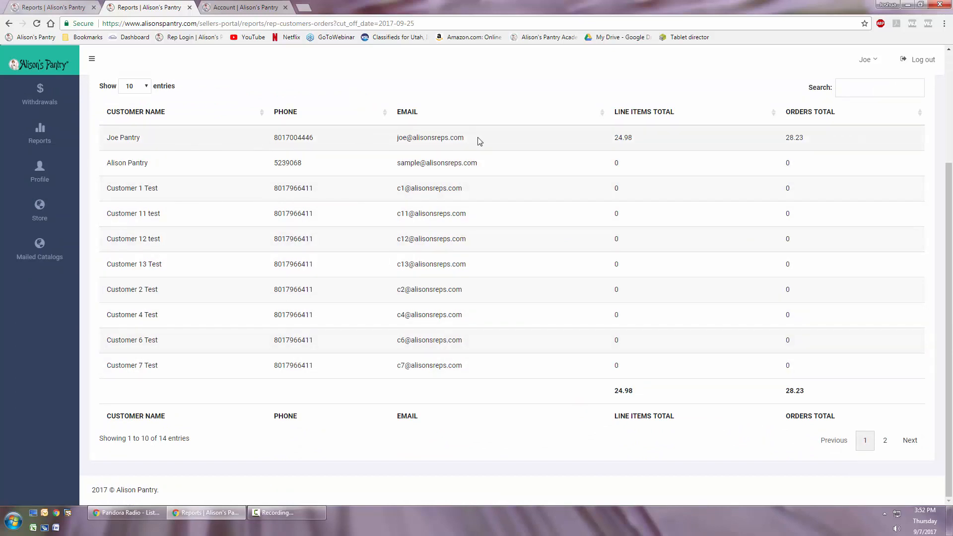
{"action": "scroll", "coordinate": [570, 320], "scroll_direction": "up", "scroll_amount": 3}
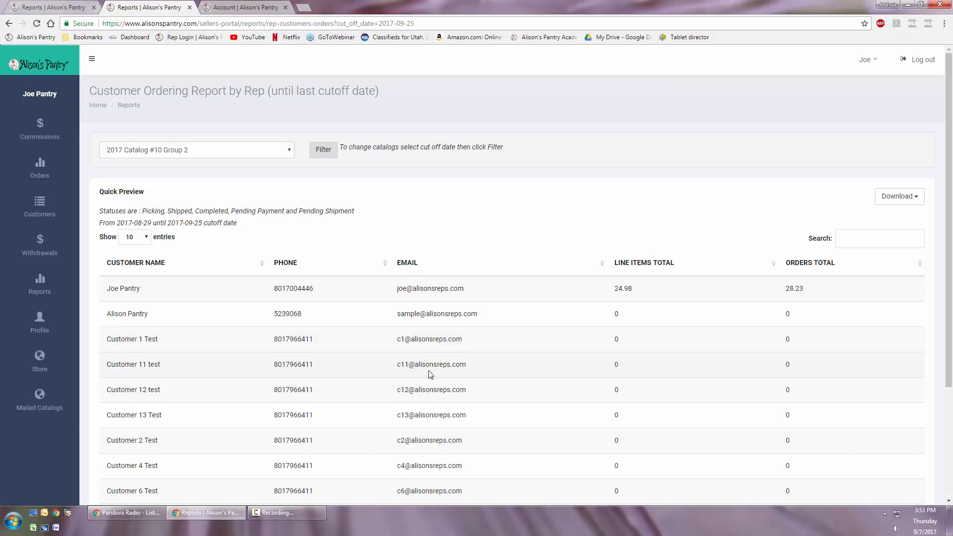
{"action": "scroll", "coordinate": [431, 375], "scroll_direction": "down", "scroll_amount": 3}
{"action": "scroll", "coordinate": [431, 374], "scroll_direction": "up", "scroll_amount": 3}
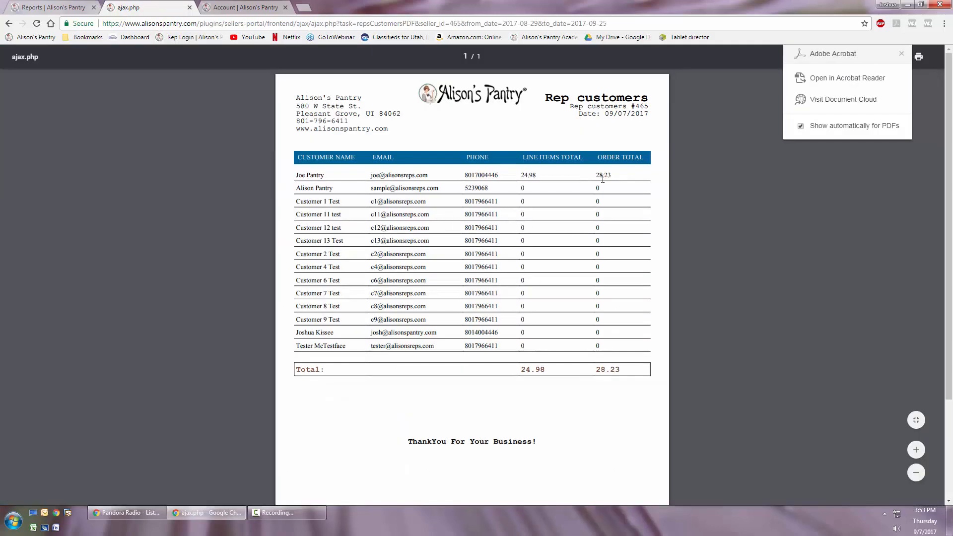
{"action": "key", "text": "alt+Left"}
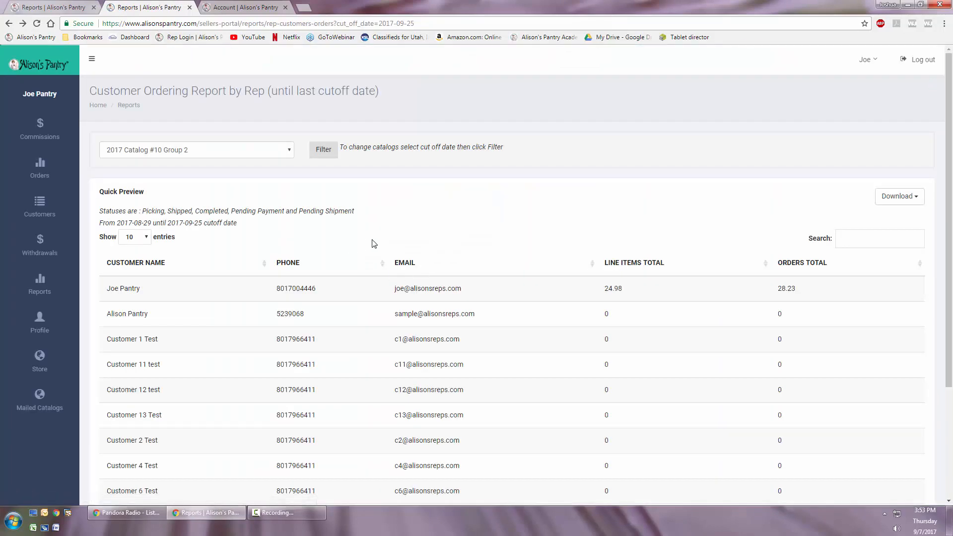
- Review the customer ordering report's cutoff choices, select 2017 Catalog #11 Group 2 without filtering, and close the report
{"action": "left_click", "coordinate": [180, 156]}
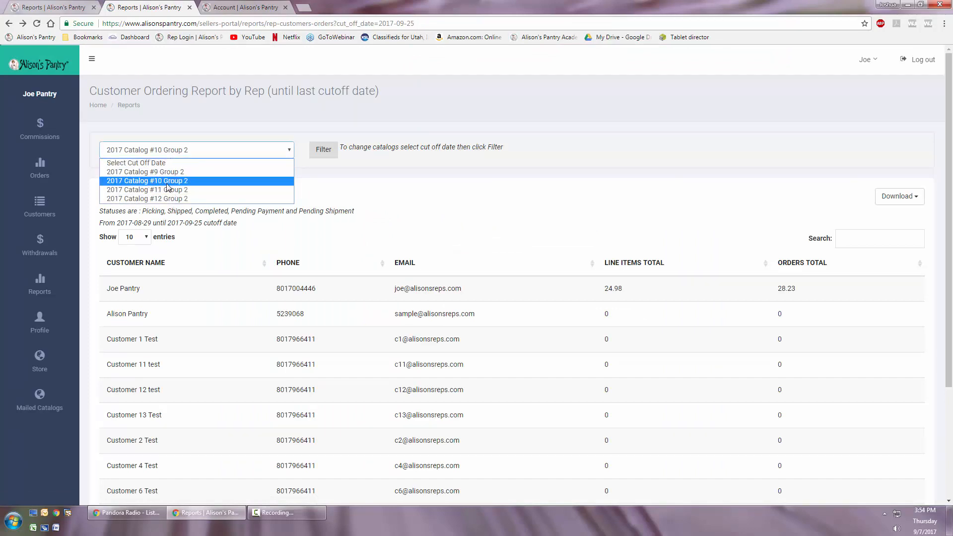
{"action": "left_click", "coordinate": [168, 182]}
{"action": "left_click", "coordinate": [232, 157]}
{"action": "left_click", "coordinate": [166, 190]}
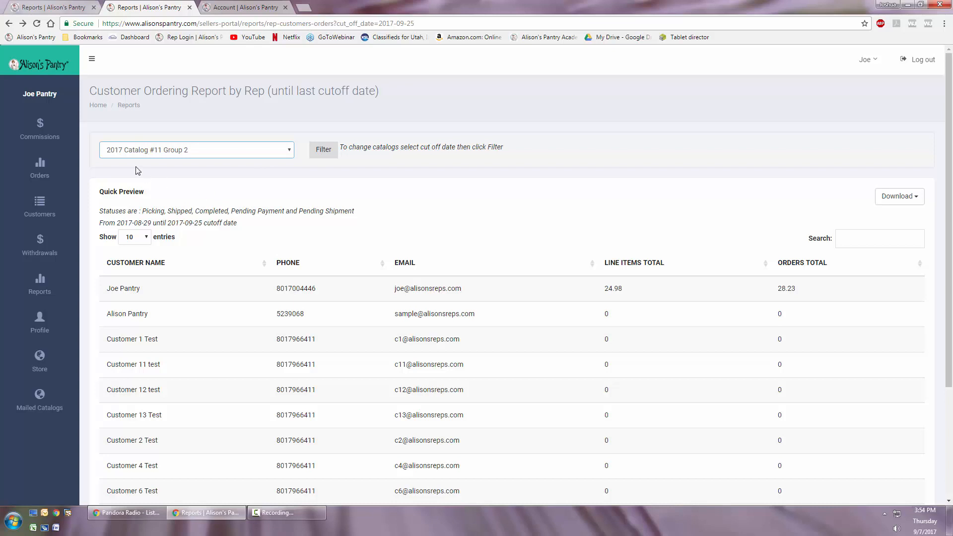
{"action": "key", "text": "ctrl+w"}
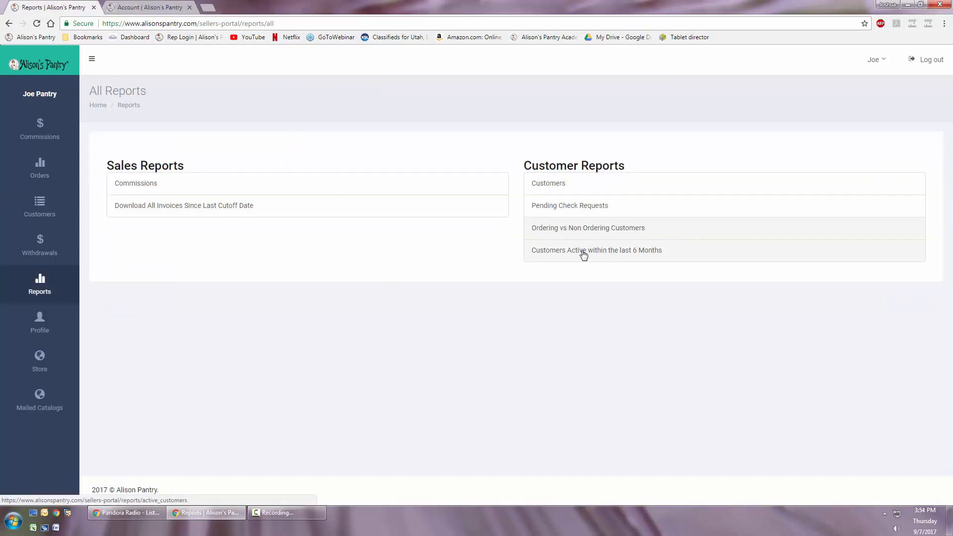
- Open the report of customers active within the last 6 months and check its download formats
{"action": "left_click", "coordinate": [568, 251]}
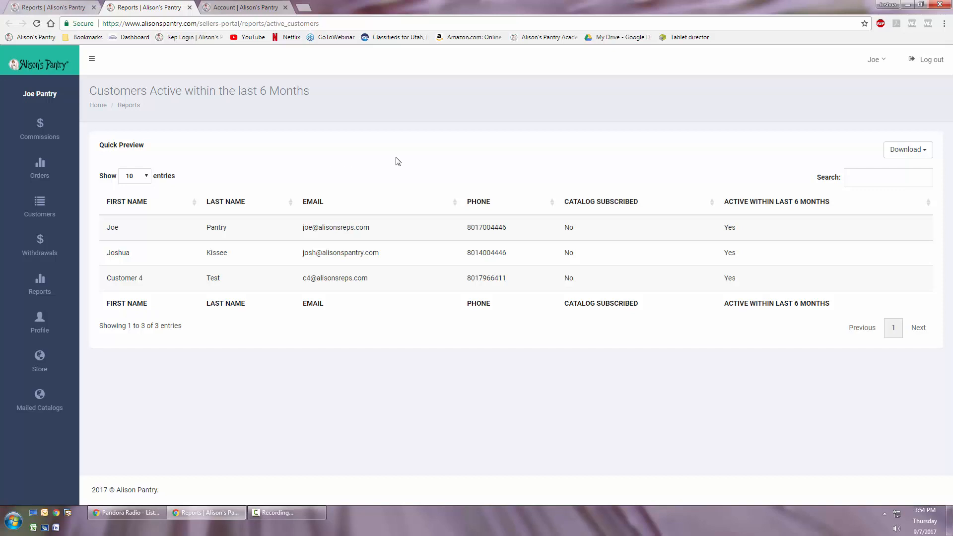
{"action": "left_click", "coordinate": [891, 150]}
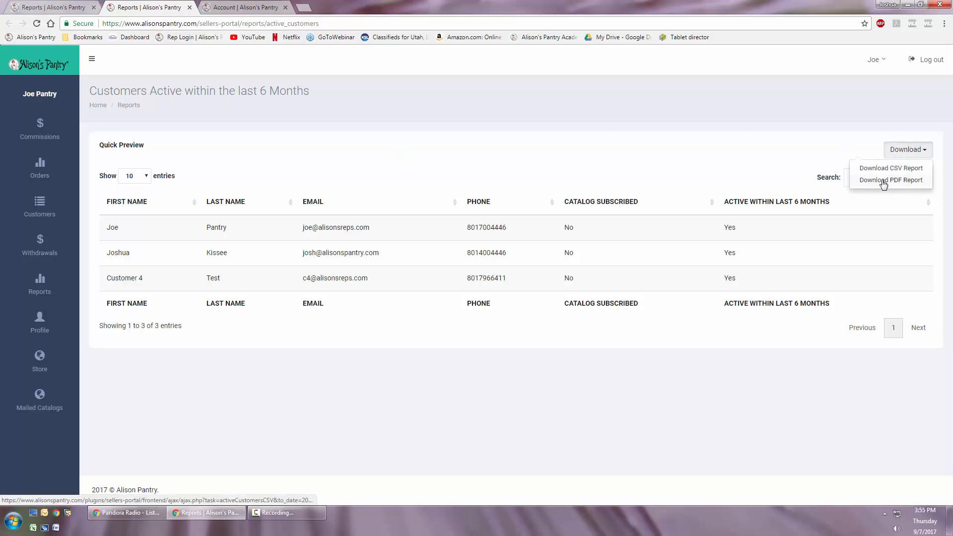
{"action": "left_click", "coordinate": [767, 171]}
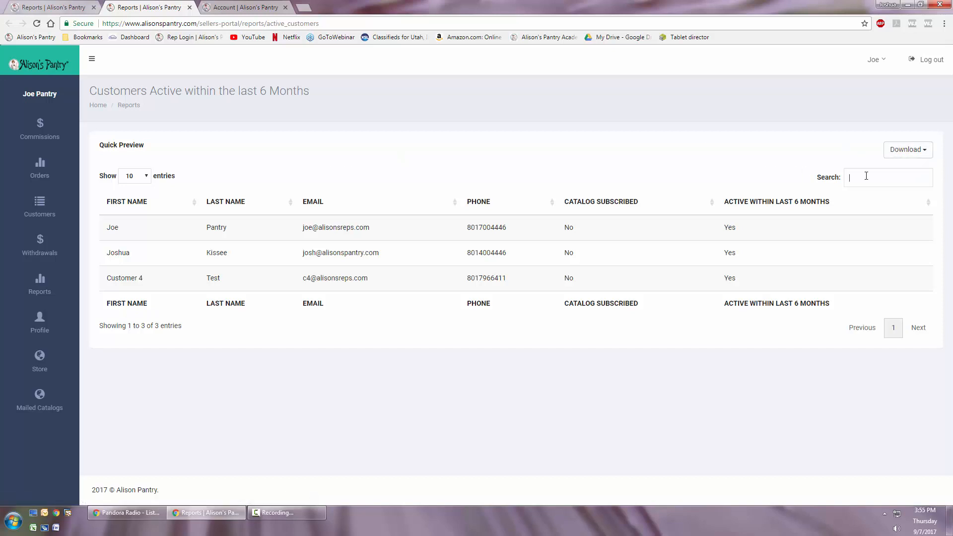
- Sort the active customers by last name, phone, catalog subscription, and finally by activity within the last 6 months
{"action": "left_click", "coordinate": [125, 179]}
{"action": "left_click", "coordinate": [269, 155]}
{"action": "left_click", "coordinate": [224, 208]}
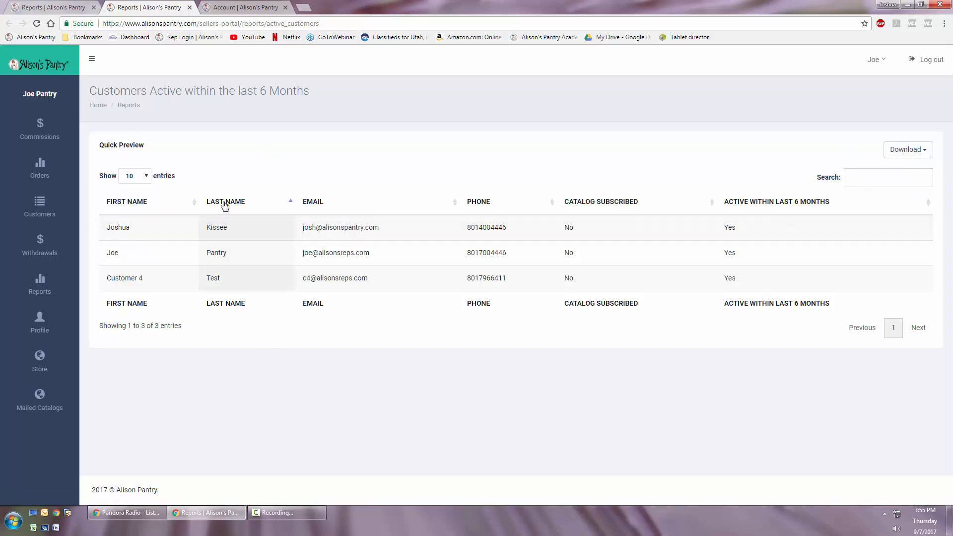
{"action": "left_click", "coordinate": [496, 206]}
{"action": "left_click", "coordinate": [586, 205]}
{"action": "left_click", "coordinate": [734, 208]}
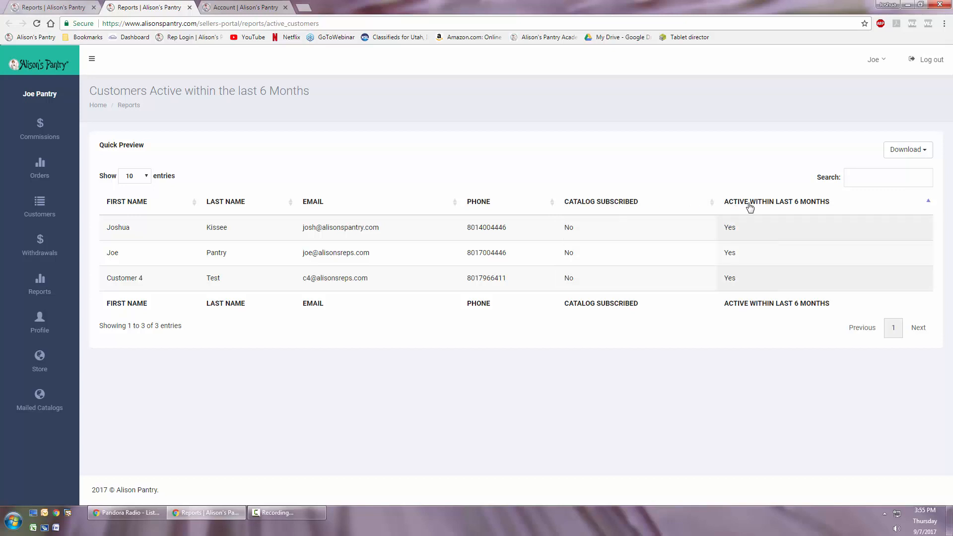
- Sort the active customers report by email, last name, first name and phone, and close the report
{"action": "left_click", "coordinate": [348, 204]}
{"action": "left_click", "coordinate": [251, 206]}
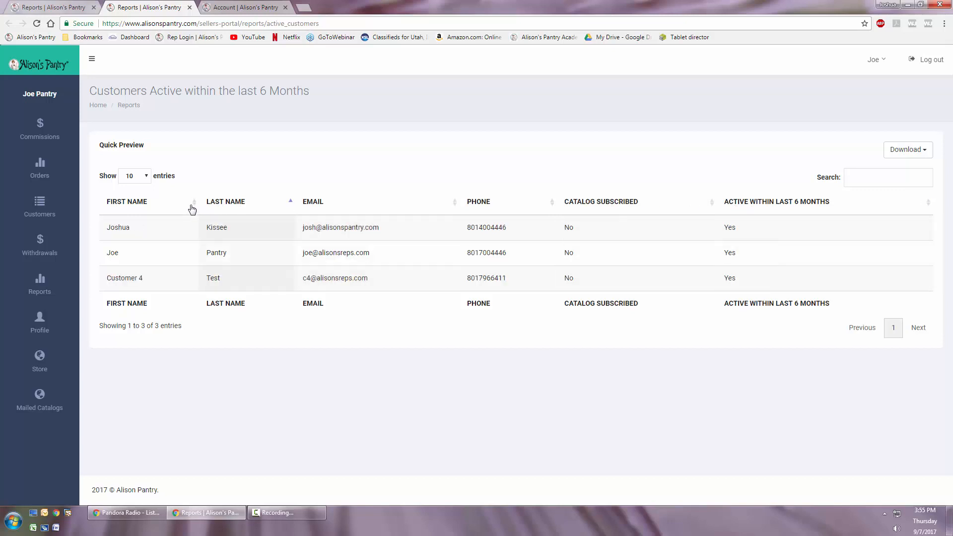
{"action": "left_click", "coordinate": [139, 203]}
{"action": "left_click", "coordinate": [139, 204]}
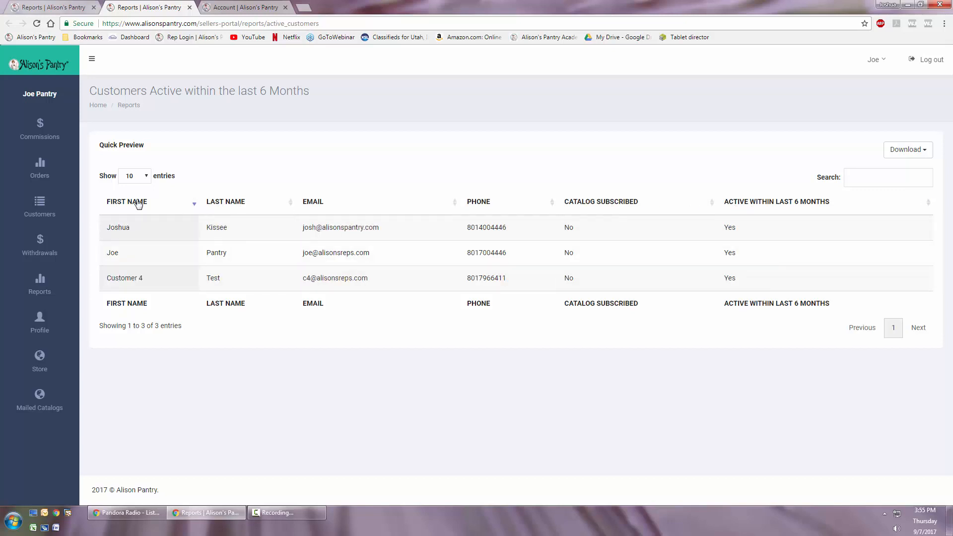
{"action": "left_click", "coordinate": [231, 203]}
{"action": "left_click", "coordinate": [239, 203]}
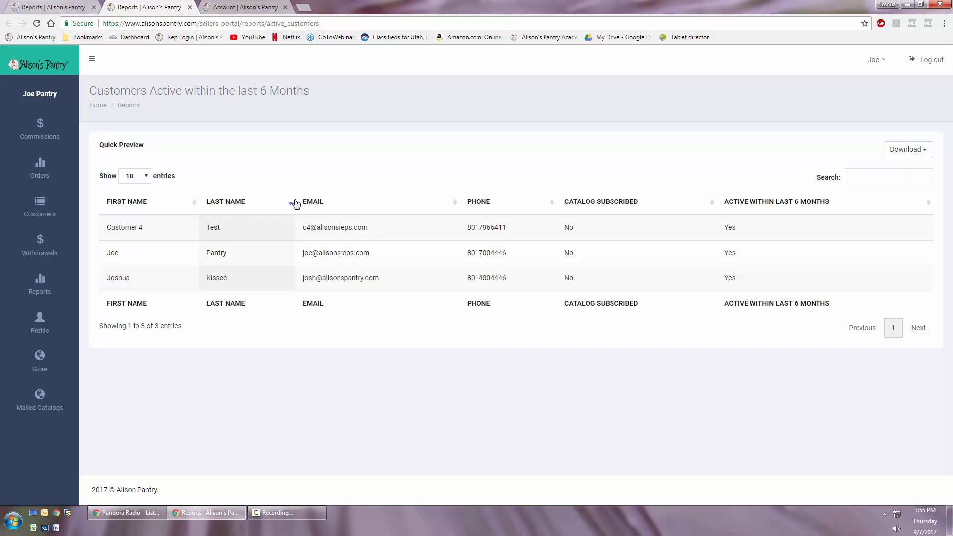
{"action": "double_click", "coordinate": [319, 205]}
{"action": "double_click", "coordinate": [480, 212]}
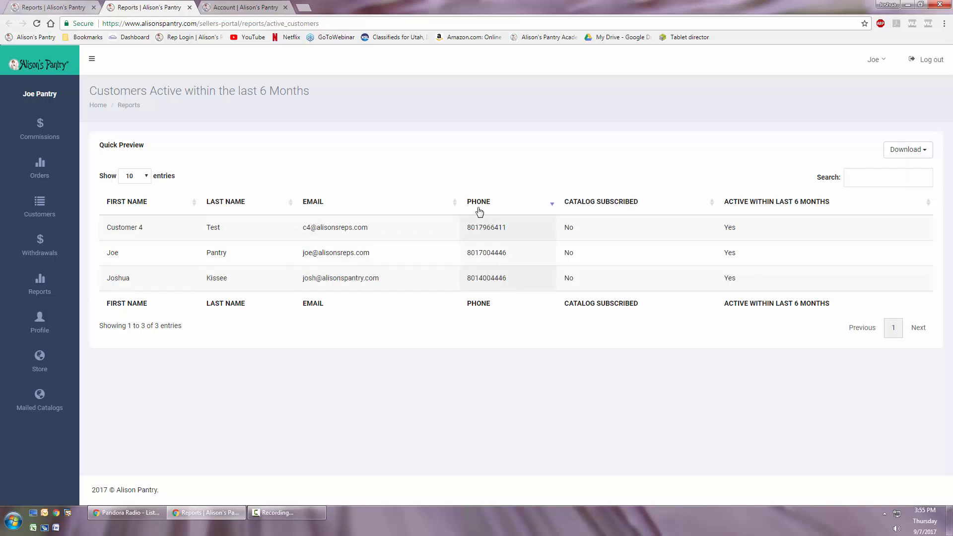
{"action": "key", "text": "ctrl+w"}
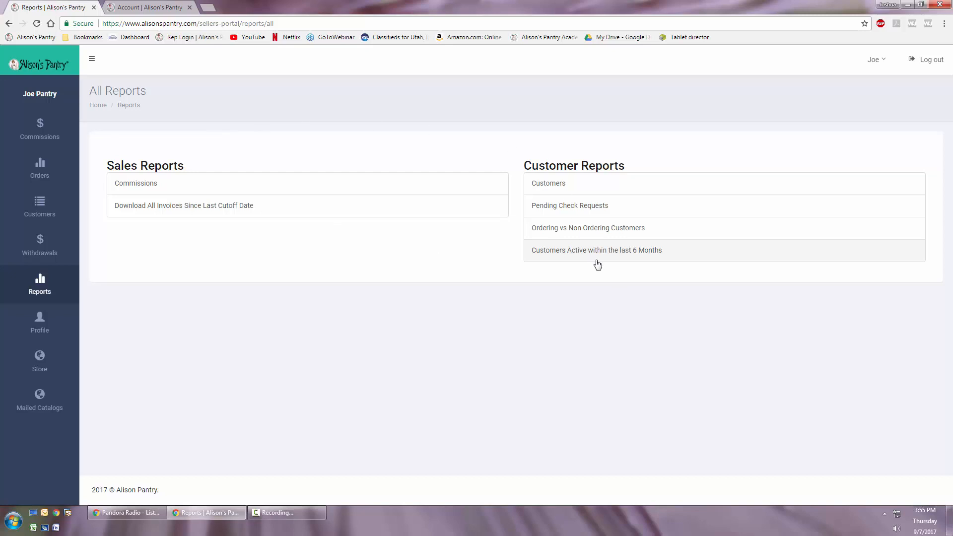
- Open the seller profile and review its password and email fields
{"action": "left_click", "coordinate": [48, 323]}
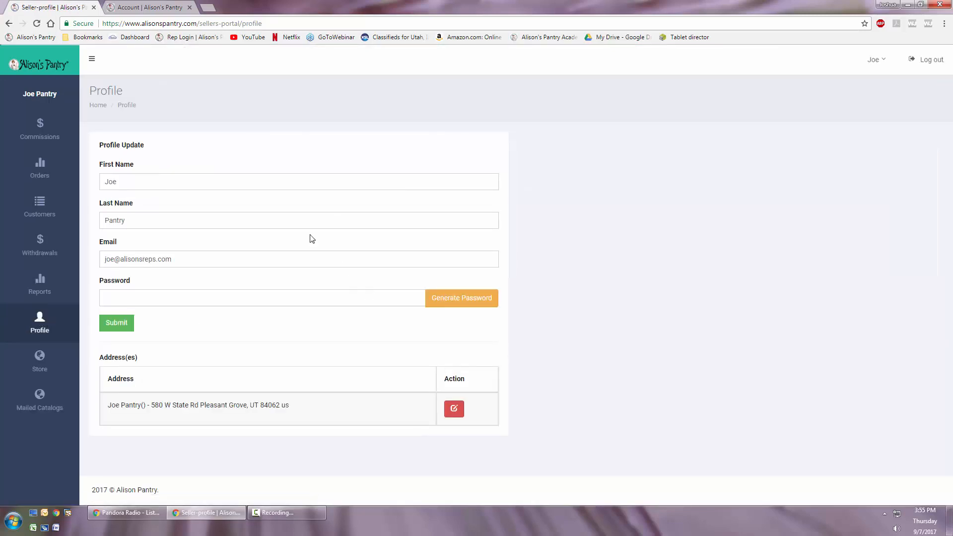
{"action": "left_click", "coordinate": [215, 300]}
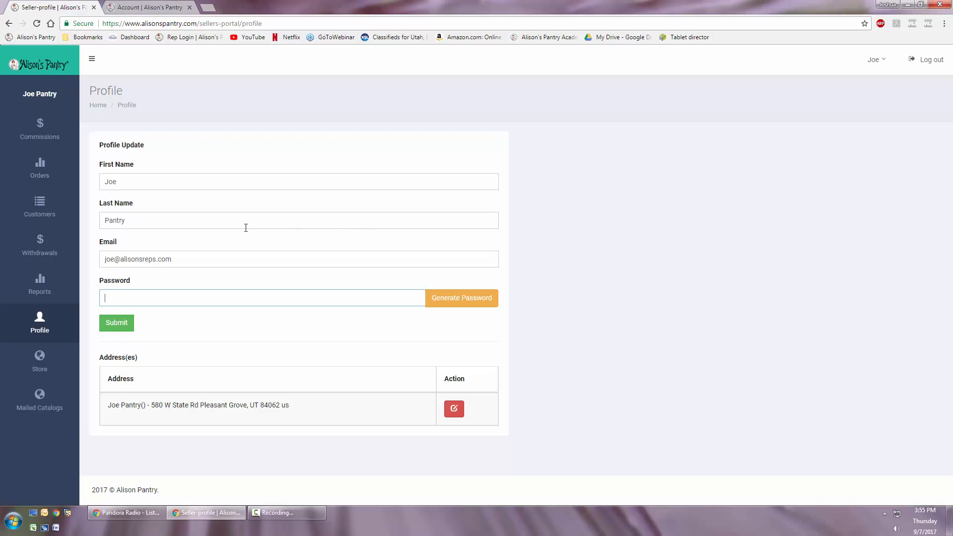
{"action": "left_click", "coordinate": [185, 260]}
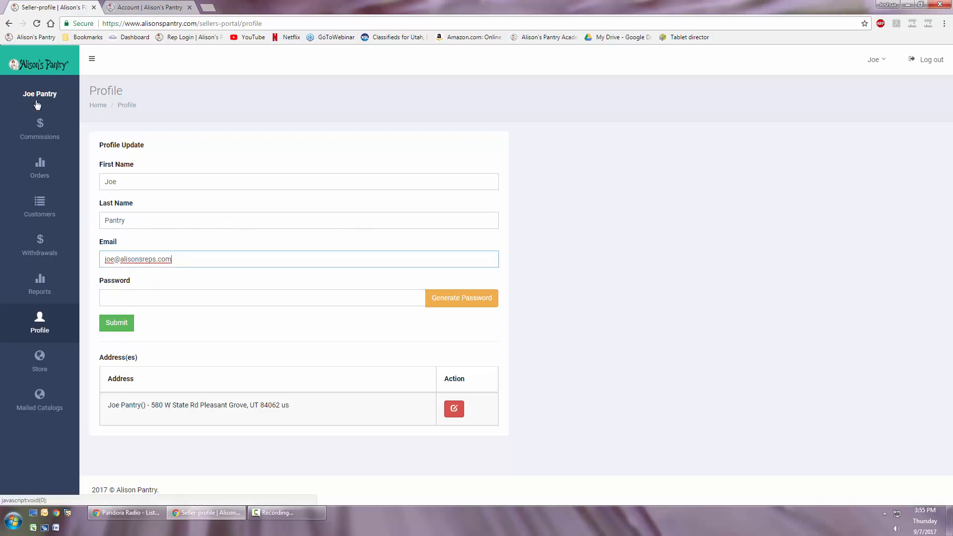
- Sort the customer list by first name in descending order and open the second customer's account
{"action": "left_click", "coordinate": [39, 220]}
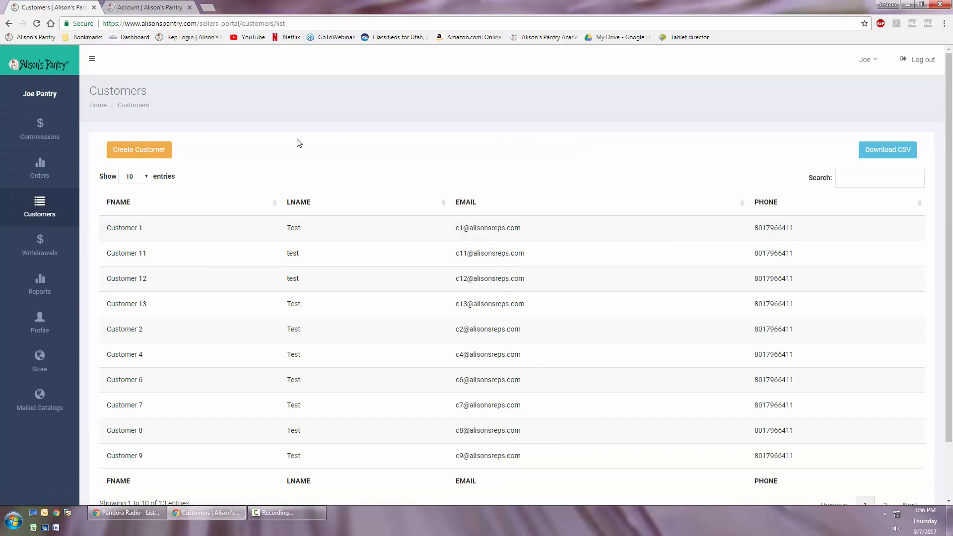
{"action": "scroll", "coordinate": [251, 181], "scroll_direction": "down", "scroll_amount": 2}
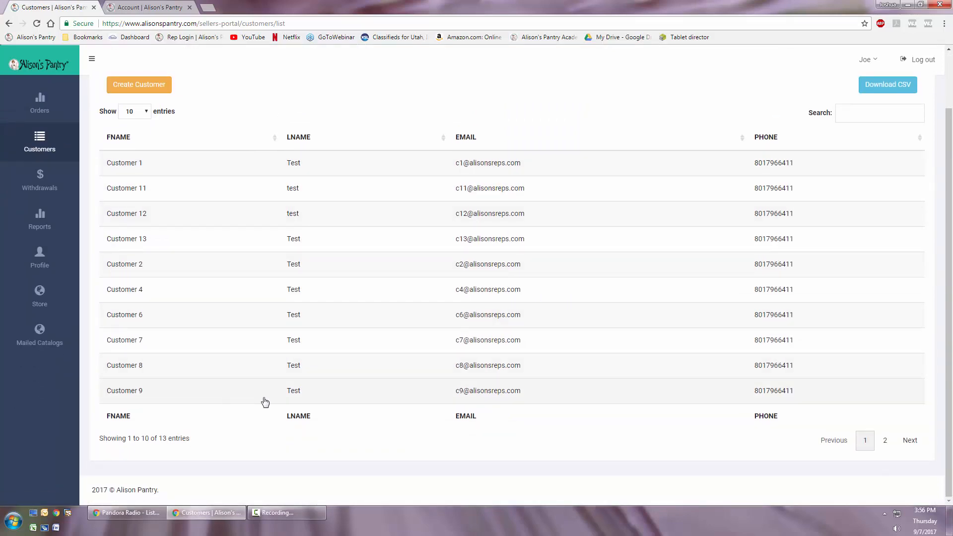
{"action": "left_click", "coordinate": [124, 142]}
{"action": "left_click", "coordinate": [125, 142]}
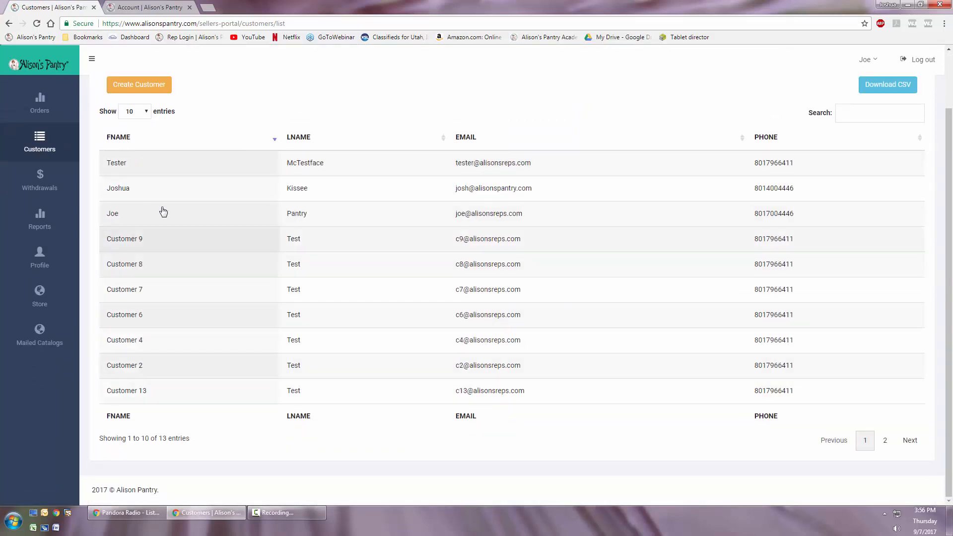
{"action": "left_click", "coordinate": [293, 192]}
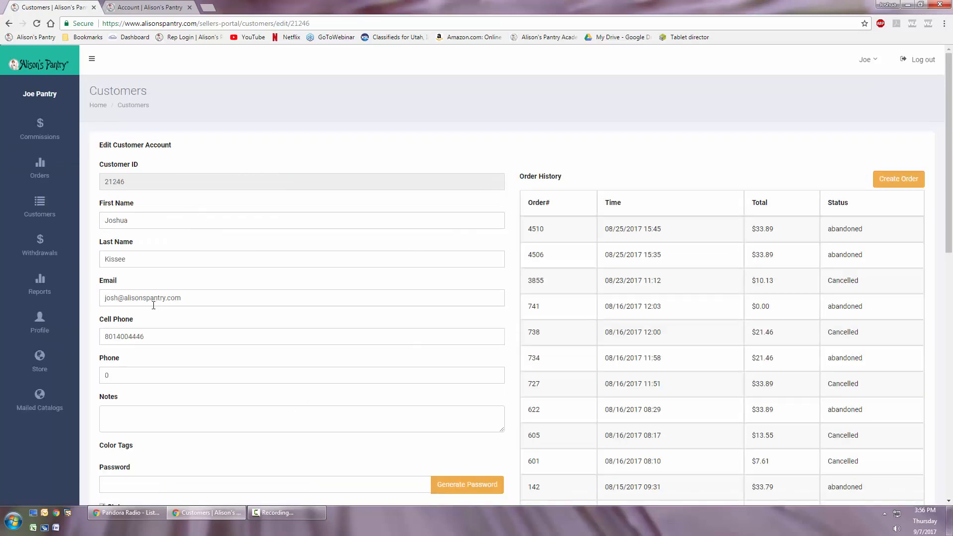
- Review the customer's email and password fields, view the storefront account page and return to the customer's account
{"action": "left_click_drag", "start_coordinate": [190, 299], "coordinate": [101, 299]}
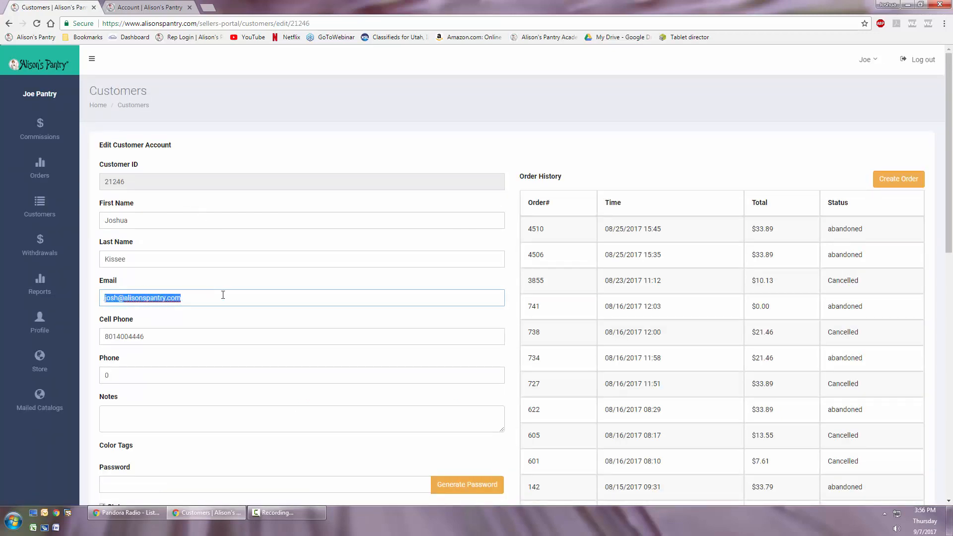
{"action": "scroll", "coordinate": [132, 336], "scroll_direction": "down", "scroll_amount": 3}
{"action": "left_click", "coordinate": [130, 338]}
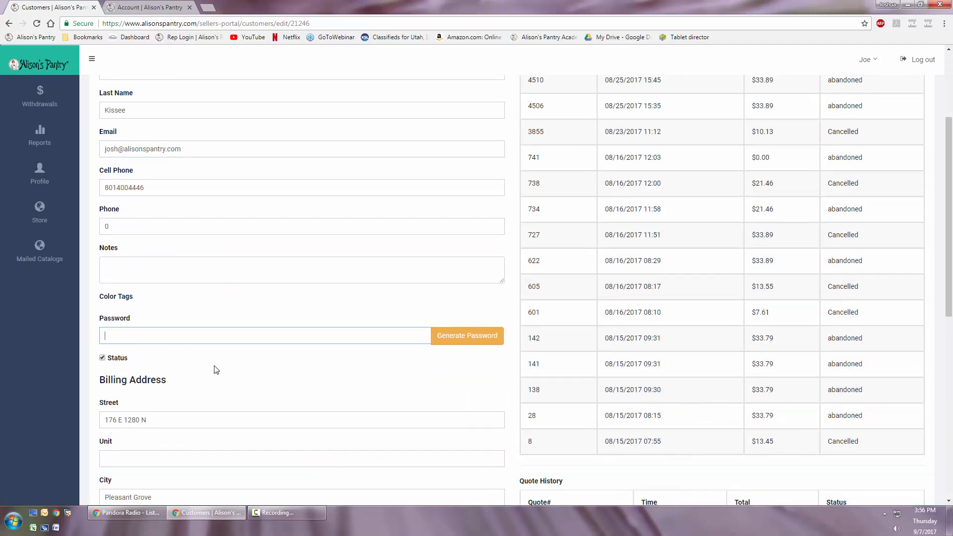
{"action": "scroll", "coordinate": [215, 368], "scroll_direction": "up", "scroll_amount": 3}
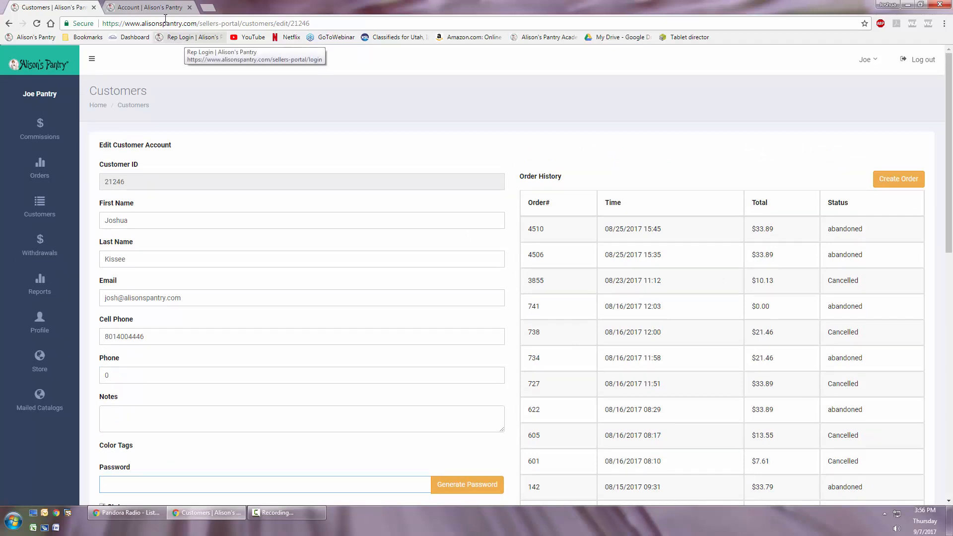
{"action": "key", "text": "ctrl+Tab"}
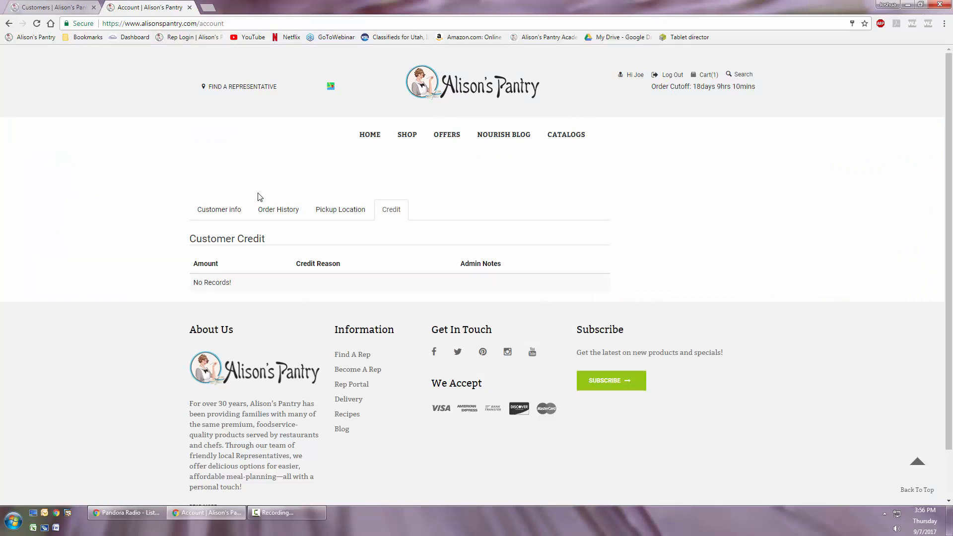
{"action": "key", "text": "ctrl+Tab"}
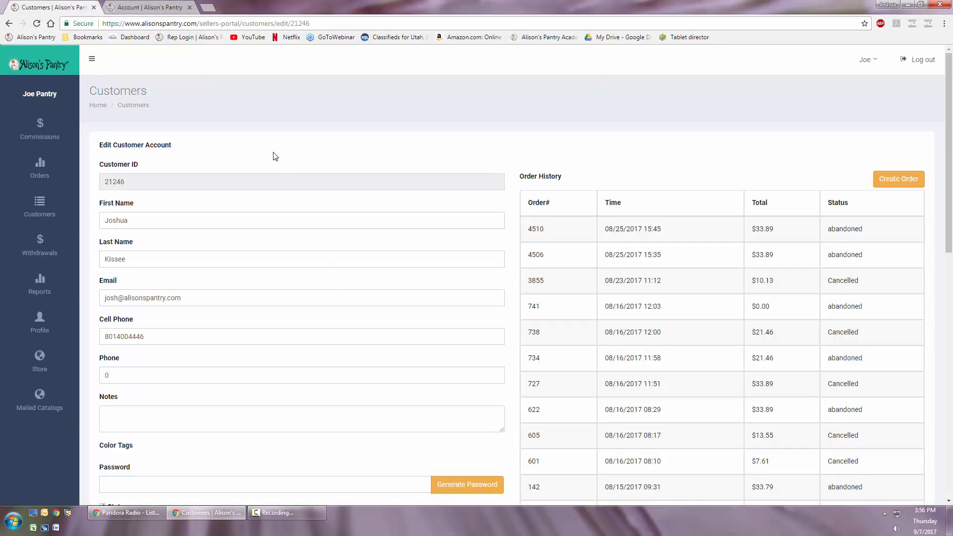
- Return to the seller profile, open its listed address for editing and close the form without submitting
{"action": "left_click", "coordinate": [40, 322]}
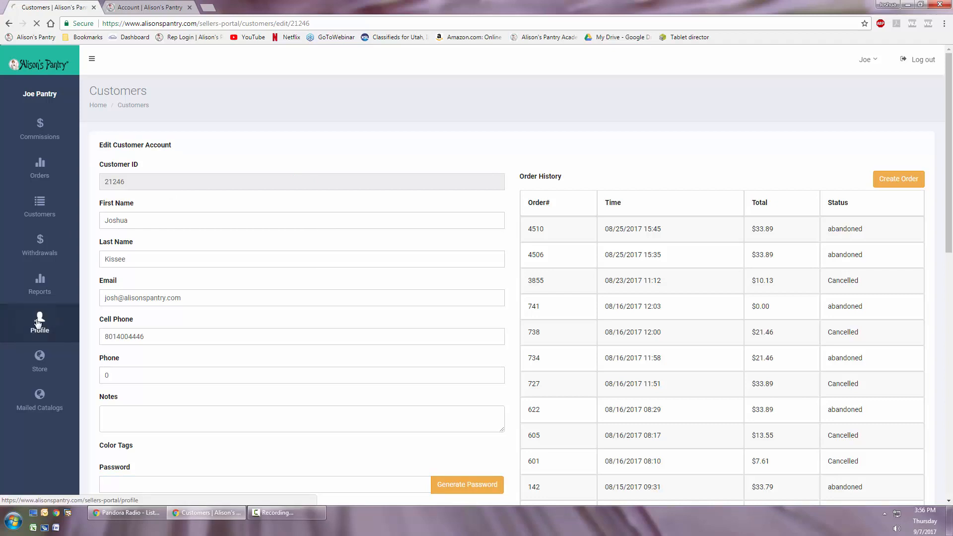
{"action": "left_click", "coordinate": [454, 408]}
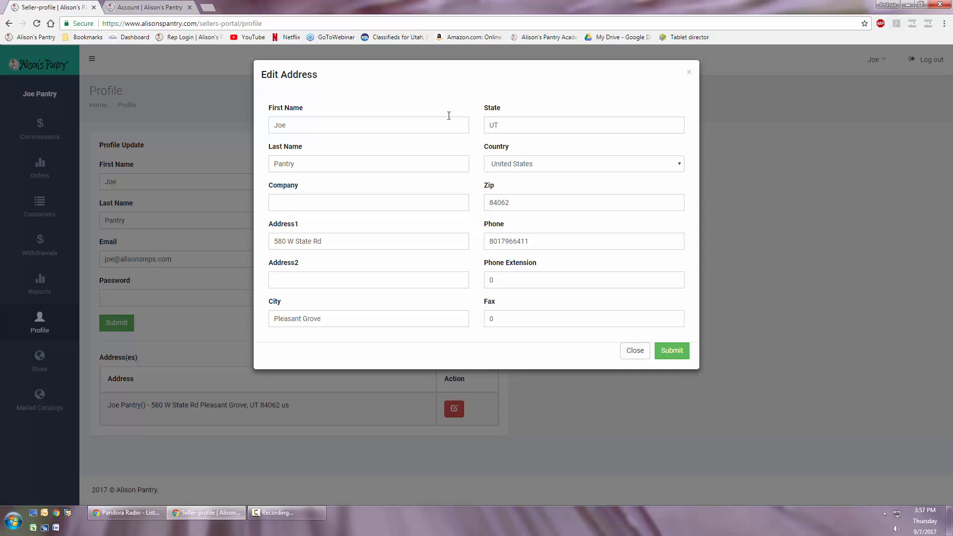
{"action": "left_click", "coordinate": [633, 352]}
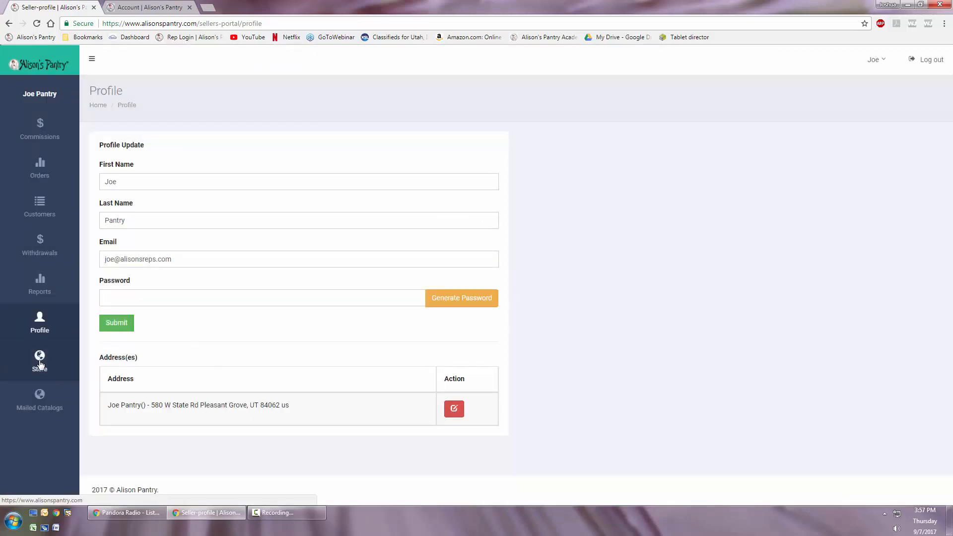
- Check the storefront account page, return to the sellers portal and review the Mailed Catalogs customer list
{"action": "left_click", "coordinate": [128, 11]}
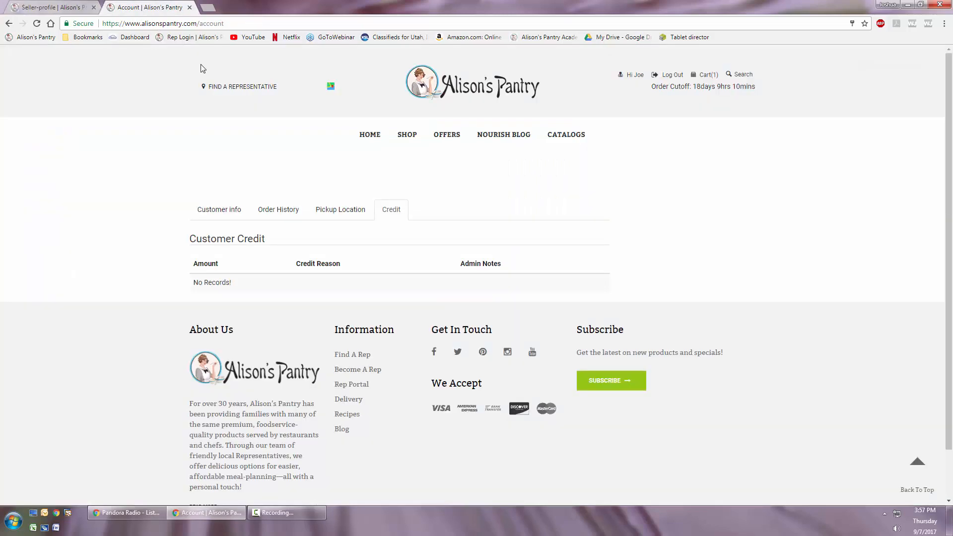
{"action": "left_click", "coordinate": [52, 8]}
{"action": "left_click", "coordinate": [37, 398]}
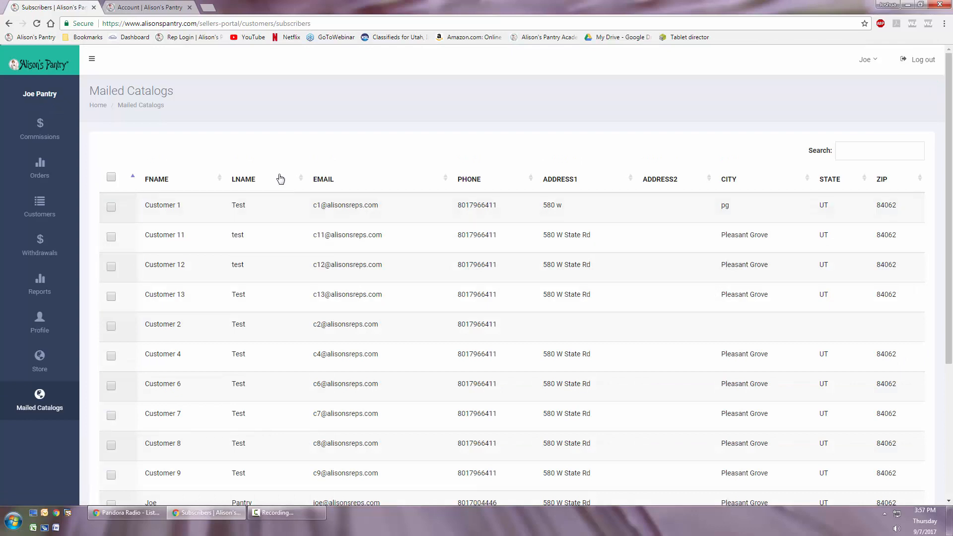
{"action": "scroll", "coordinate": [300, 218], "scroll_direction": "down", "scroll_amount": 5}
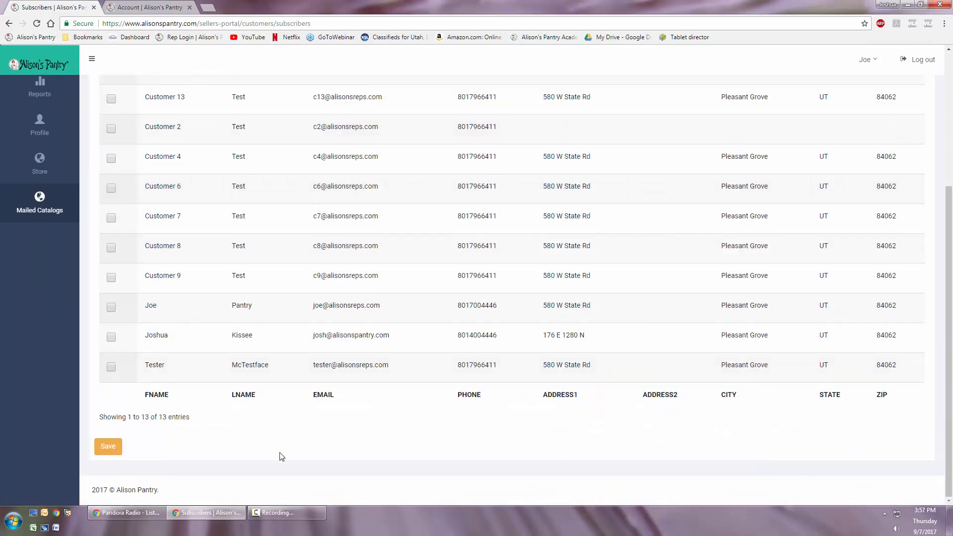
{"action": "scroll", "coordinate": [377, 140], "scroll_direction": "up", "scroll_amount": 4}
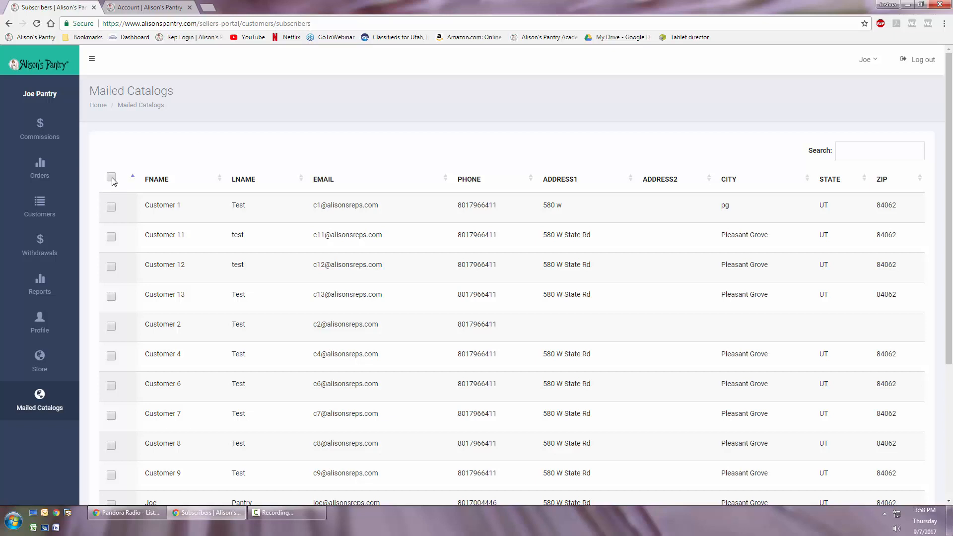
- Subscribe Customers 1, 11, 12, 13 and 4 plus the last three listed customers to mailed catalogs and save
{"action": "left_click", "coordinate": [111, 207]}
{"action": "left_click", "coordinate": [111, 237]}
{"action": "left_click", "coordinate": [112, 268]}
{"action": "left_click", "coordinate": [111, 297]}
{"action": "left_click", "coordinate": [111, 356]}
{"action": "scroll", "coordinate": [112, 360], "scroll_direction": "down", "scroll_amount": 4}
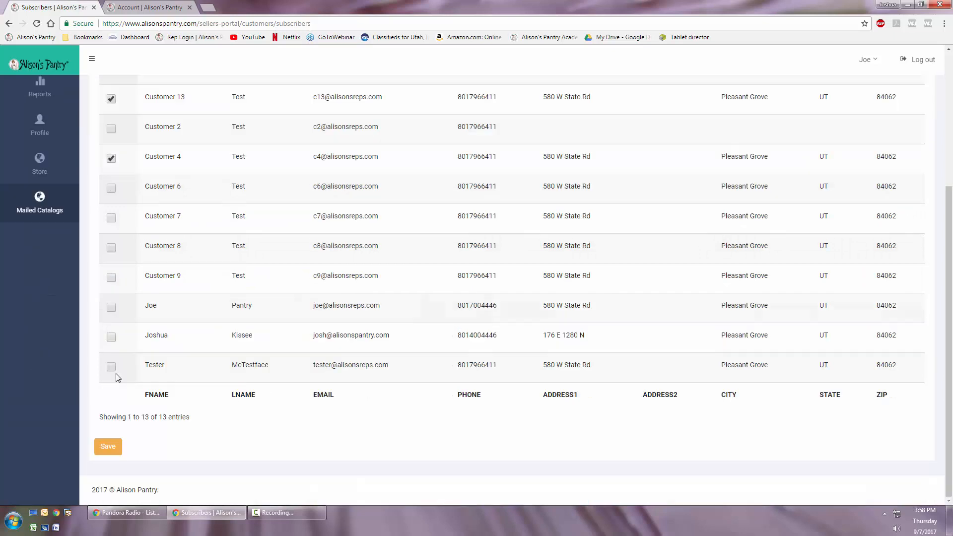
{"action": "left_click", "coordinate": [112, 308]}
{"action": "left_click", "coordinate": [111, 337]}
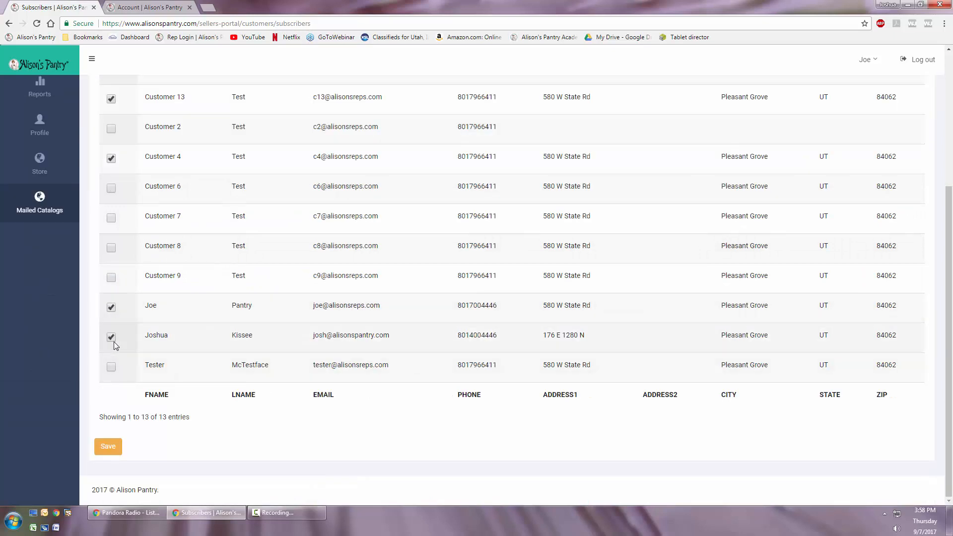
{"action": "left_click", "coordinate": [111, 367]}
{"action": "scroll", "coordinate": [141, 398], "scroll_direction": "up", "scroll_amount": 1}
{"action": "scroll", "coordinate": [142, 433], "scroll_direction": "down", "scroll_amount": 1}
{"action": "left_click", "coordinate": [108, 446]}
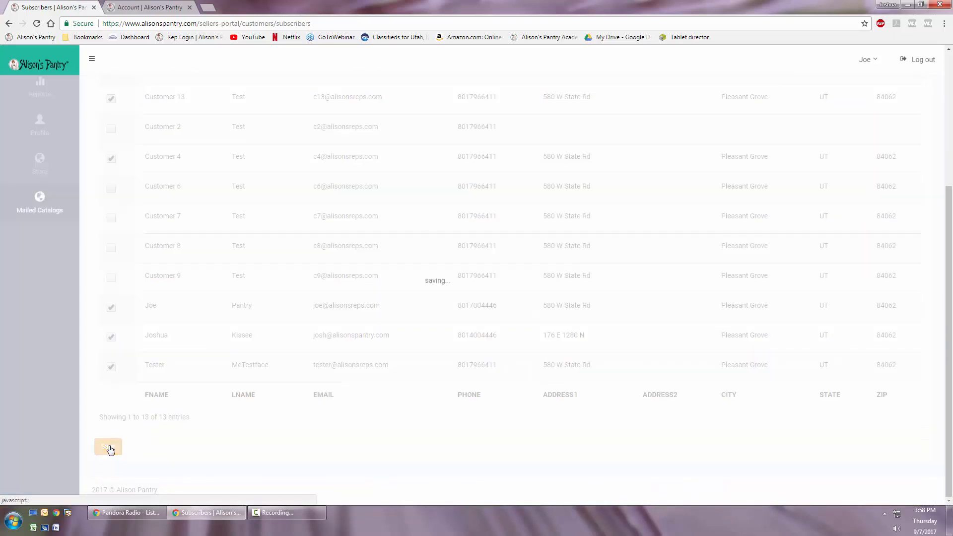
- Remove Customer 13 from the mailed catalog subscribers and save the list
{"action": "scroll", "coordinate": [154, 369], "scroll_direction": "up", "scroll_amount": 3}
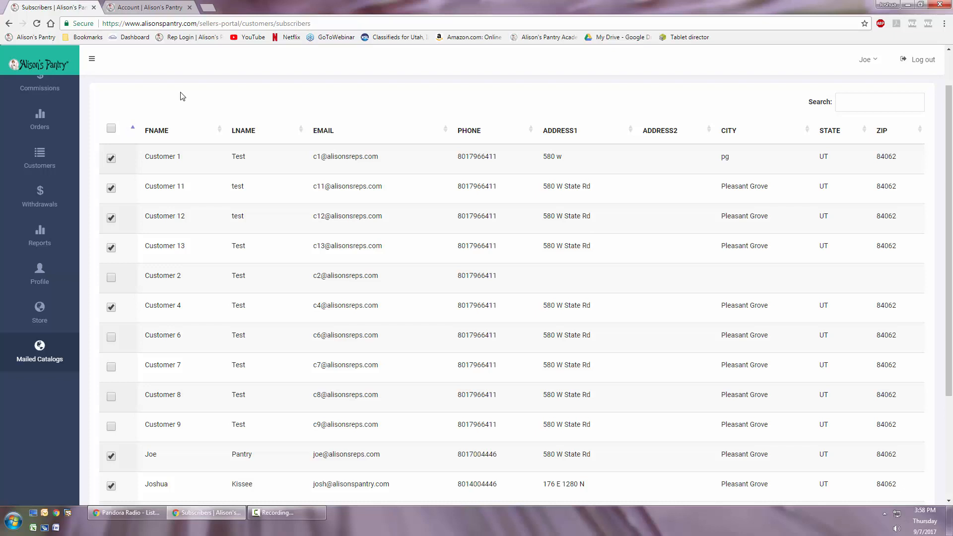
{"action": "left_click", "coordinate": [111, 248]}
{"action": "scroll", "coordinate": [143, 308], "scroll_direction": "down", "scroll_amount": 2}
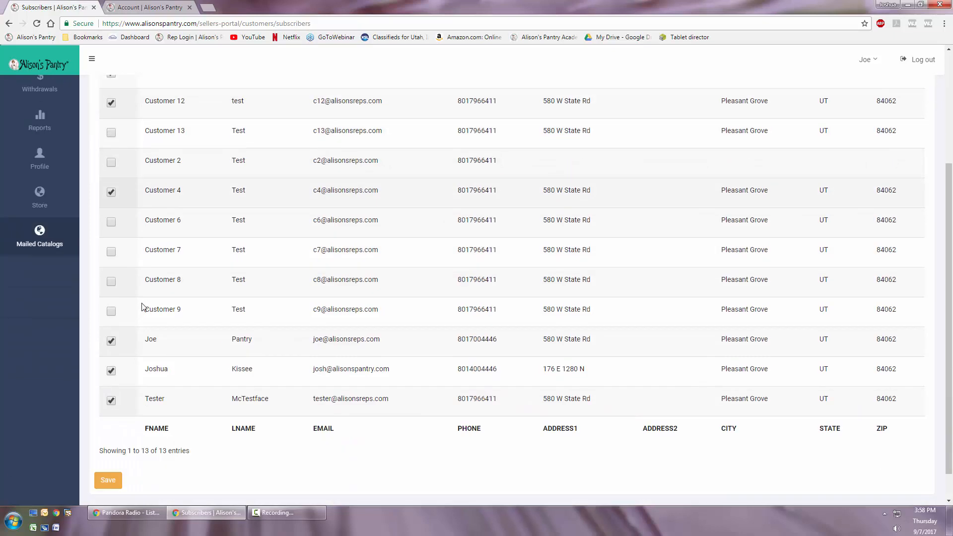
{"action": "left_click", "coordinate": [110, 446]}
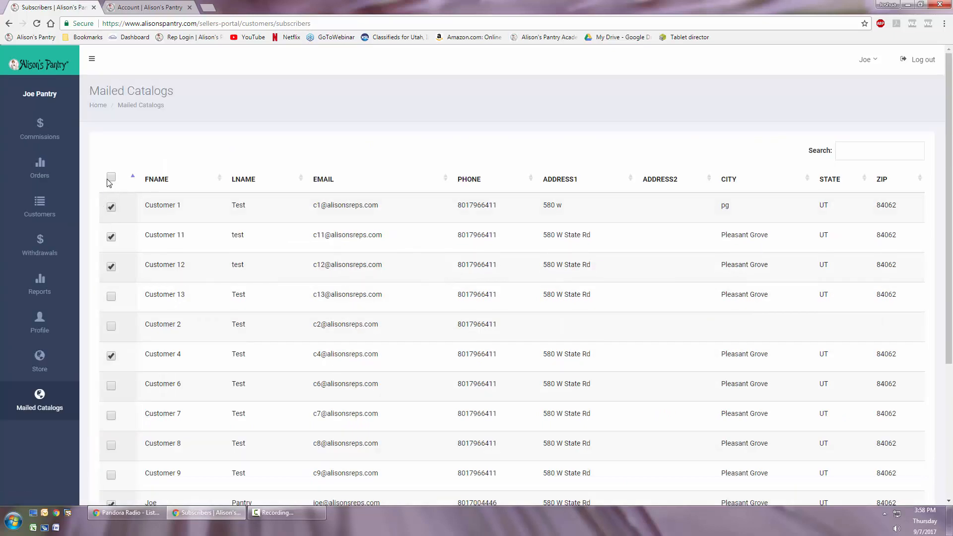
- Select every customer for mailed catalogs at once, save the list, and clear the whole selection
{"action": "left_click", "coordinate": [110, 177]}
{"action": "scroll", "coordinate": [162, 293], "scroll_direction": "down", "scroll_amount": 4}
{"action": "left_click", "coordinate": [108, 446]}
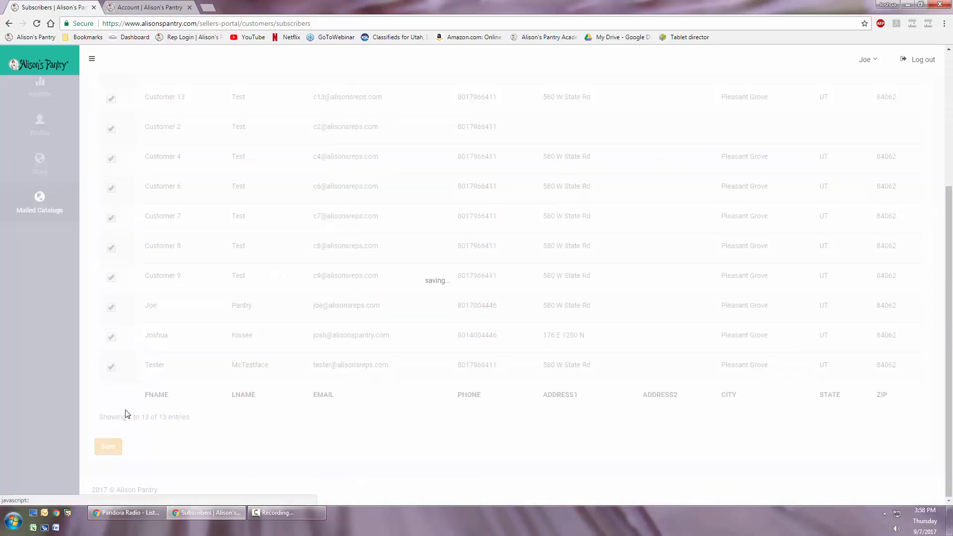
{"action": "scroll", "coordinate": [255, 403], "scroll_direction": "up", "scroll_amount": 4}
{"action": "left_click", "coordinate": [112, 178]}
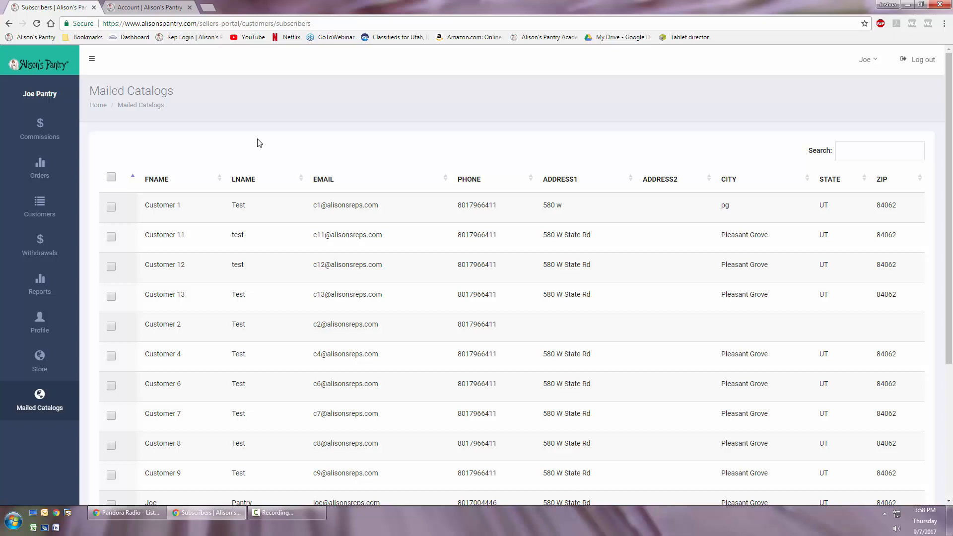
- Select Customers 1, 11, 12, 13, 2, 4, 6, 7, 8 and 9 individually for mailed catalogs and save the list
{"action": "scroll", "coordinate": [279, 144], "scroll_direction": "down", "scroll_amount": 4}
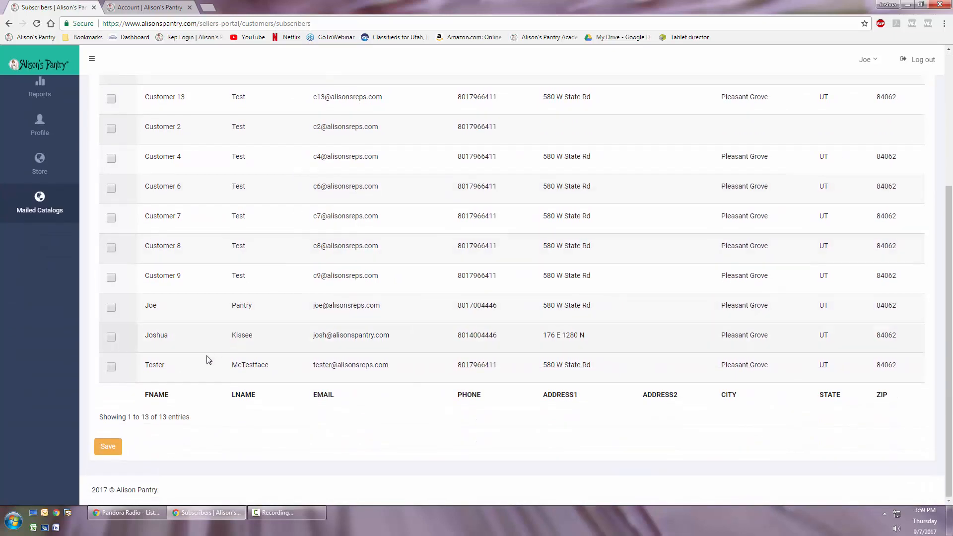
{"action": "scroll", "coordinate": [209, 360], "scroll_direction": "up", "scroll_amount": 2}
{"action": "scroll", "coordinate": [121, 206], "scroll_direction": "up", "scroll_amount": 2}
{"action": "left_click", "coordinate": [111, 207]}
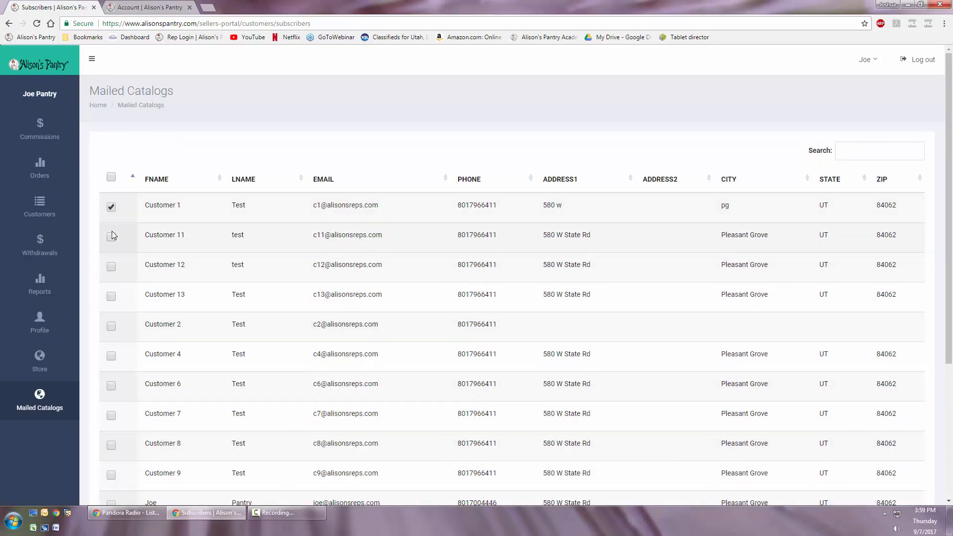
{"action": "left_click", "coordinate": [111, 236]}
{"action": "left_click", "coordinate": [111, 266]}
{"action": "left_click", "coordinate": [111, 296]}
{"action": "left_click", "coordinate": [111, 326]}
{"action": "left_click", "coordinate": [111, 356]}
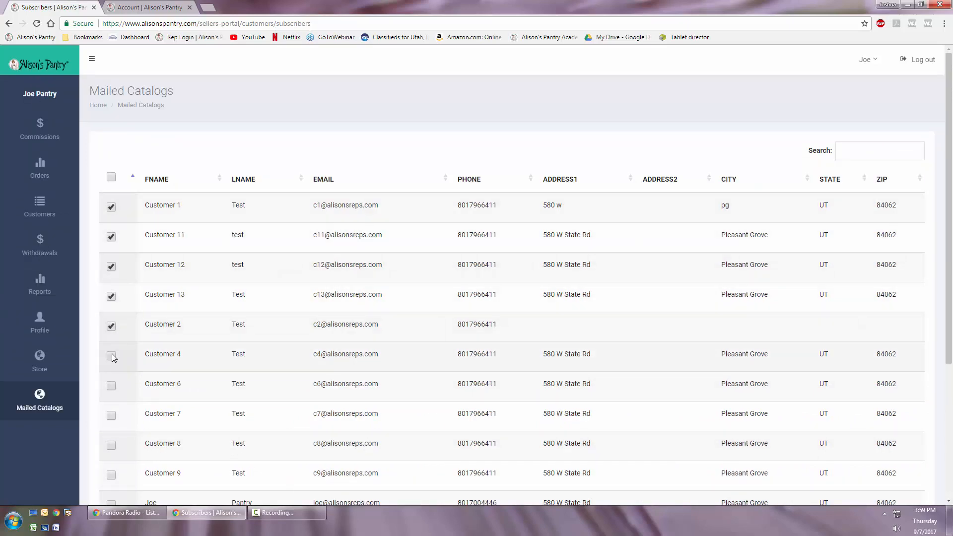
{"action": "left_click", "coordinate": [111, 386]}
{"action": "left_click", "coordinate": [110, 415]}
{"action": "left_click", "coordinate": [111, 445]}
{"action": "left_click", "coordinate": [110, 475]}
{"action": "scroll", "coordinate": [278, 362], "scroll_direction": "down", "scroll_amount": 3}
{"action": "scroll", "coordinate": [280, 362], "scroll_direction": "up", "scroll_amount": 3}
{"action": "scroll", "coordinate": [287, 308], "scroll_direction": "down", "scroll_amount": 4}
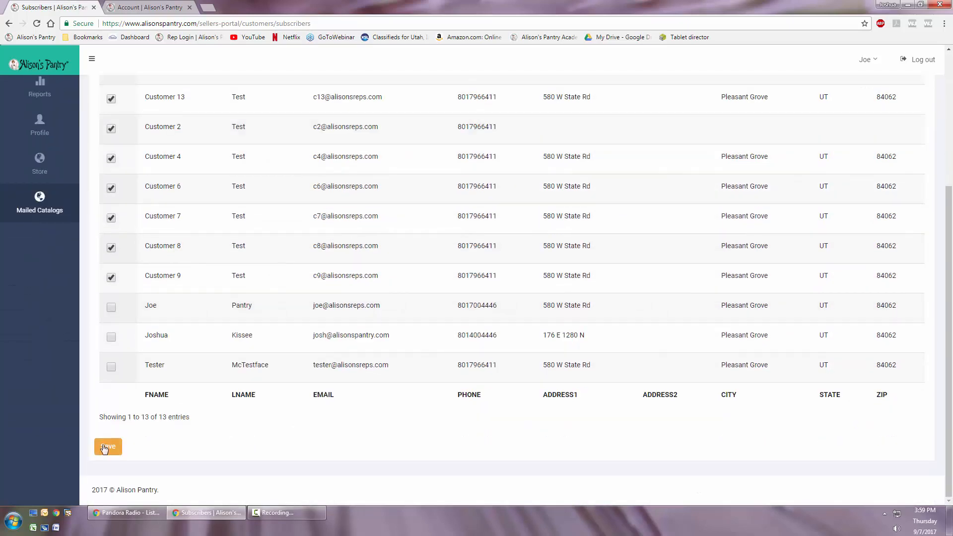
{"action": "left_click", "coordinate": [108, 446]}
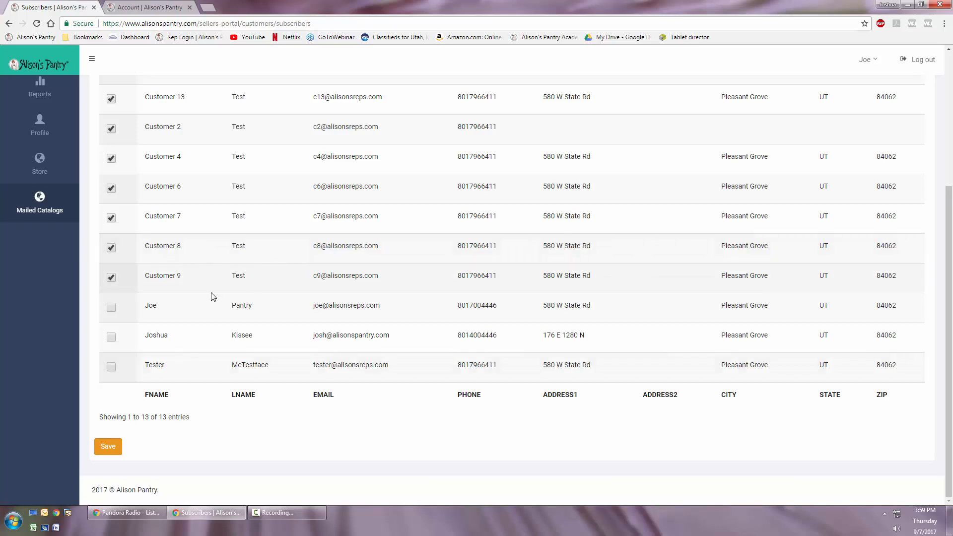
- Select all customers in the mailed catalogs list at once, check the list, and clear the entire selection
{"action": "scroll", "coordinate": [276, 275], "scroll_direction": "up", "scroll_amount": 4}
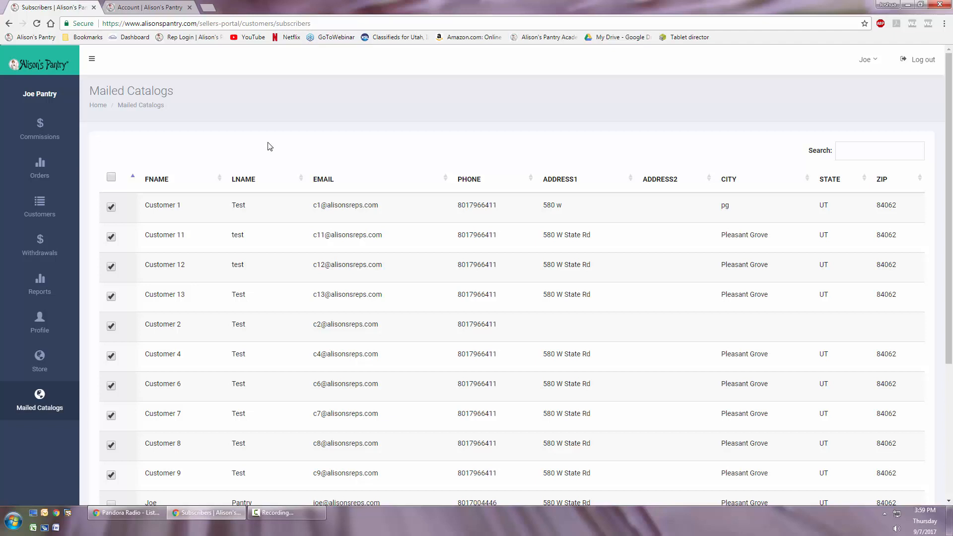
{"action": "left_click", "coordinate": [111, 177]}
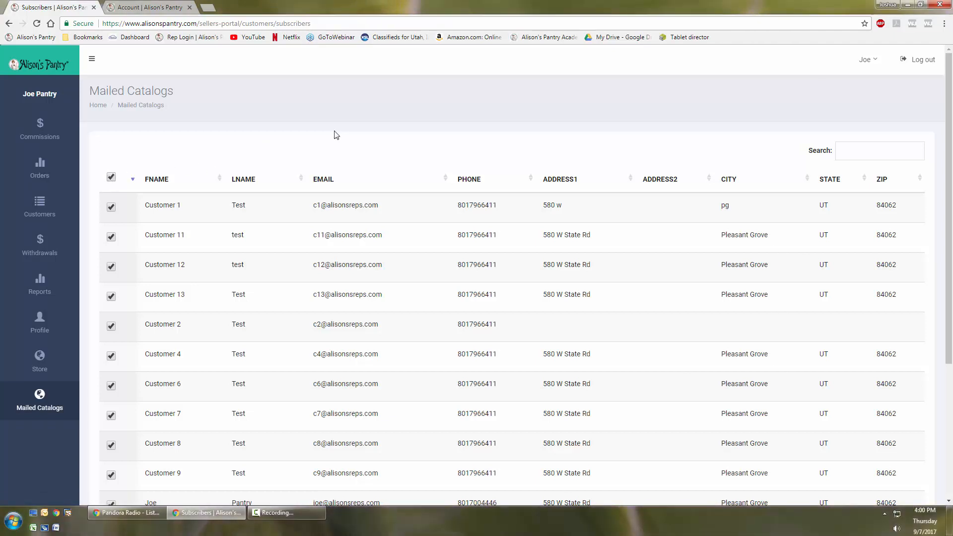
{"action": "scroll", "coordinate": [229, 273], "scroll_direction": "down", "scroll_amount": 4}
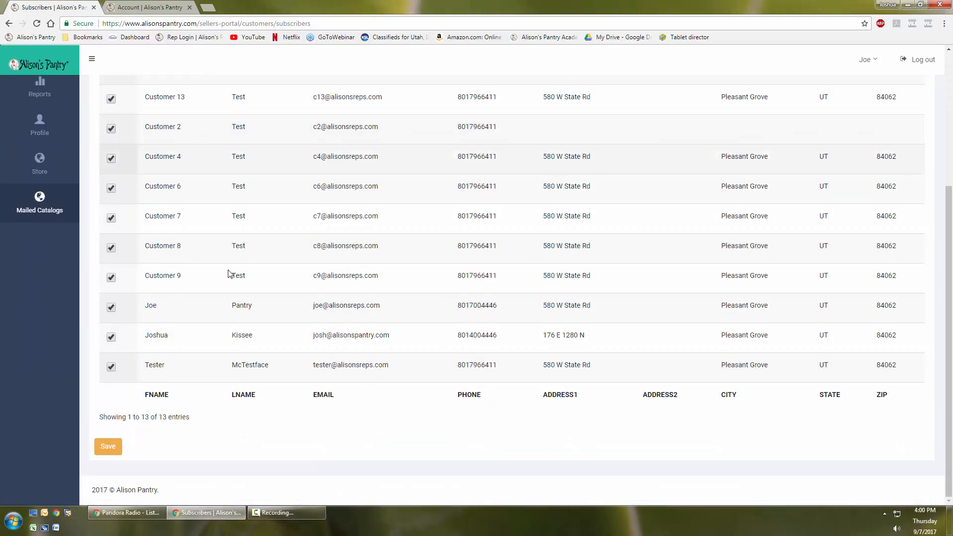
{"action": "scroll", "coordinate": [199, 351], "scroll_direction": "up", "scroll_amount": 4}
{"action": "left_click", "coordinate": [111, 178]}
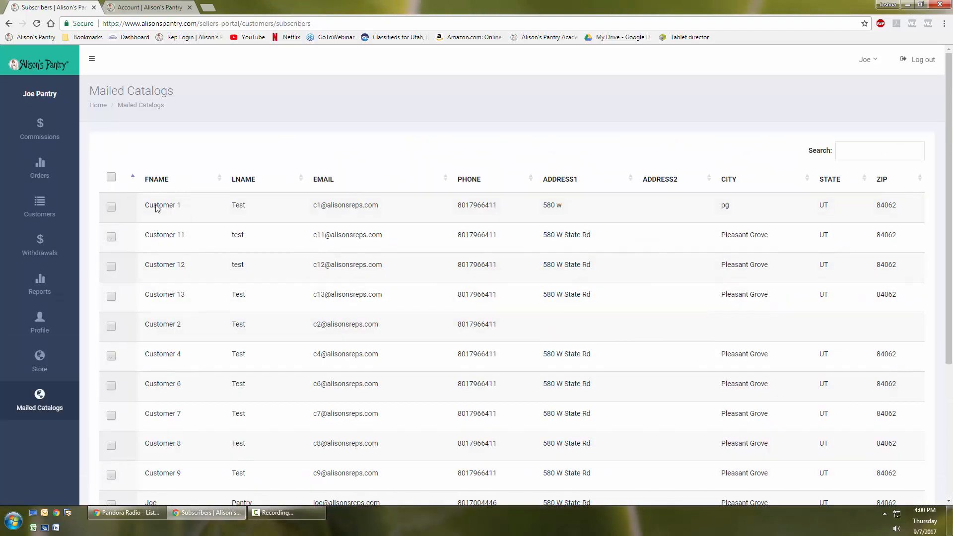
- Check the cleared mailed catalogs list down to its end and open the Commissions page
{"action": "scroll", "coordinate": [187, 260], "scroll_direction": "down", "scroll_amount": 4}
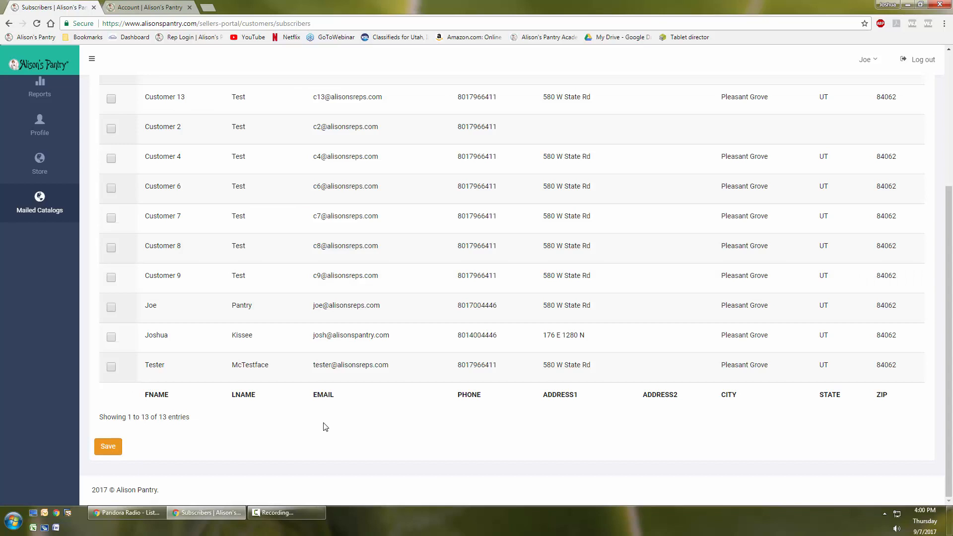
{"action": "scroll", "coordinate": [324, 425], "scroll_direction": "up", "scroll_amount": 4}
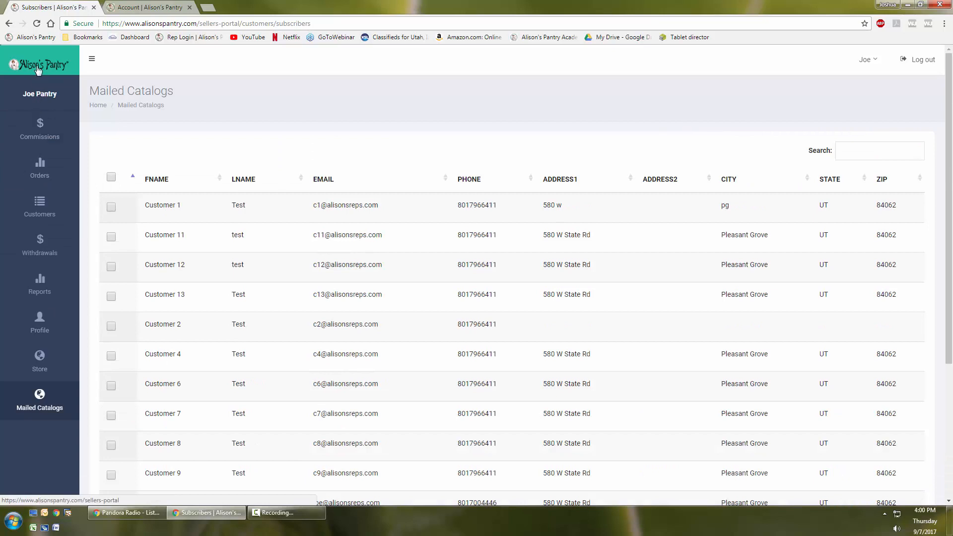
{"action": "left_click", "coordinate": [42, 131]}
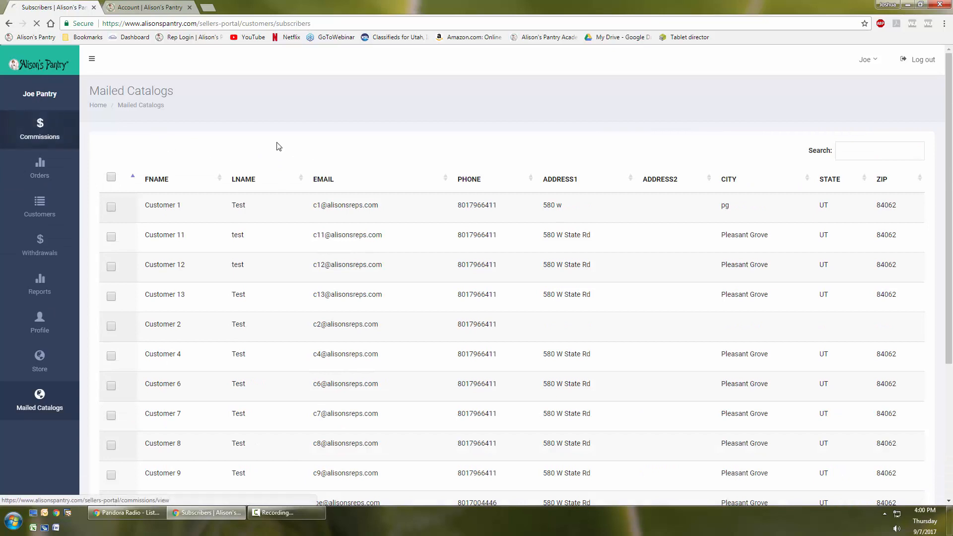